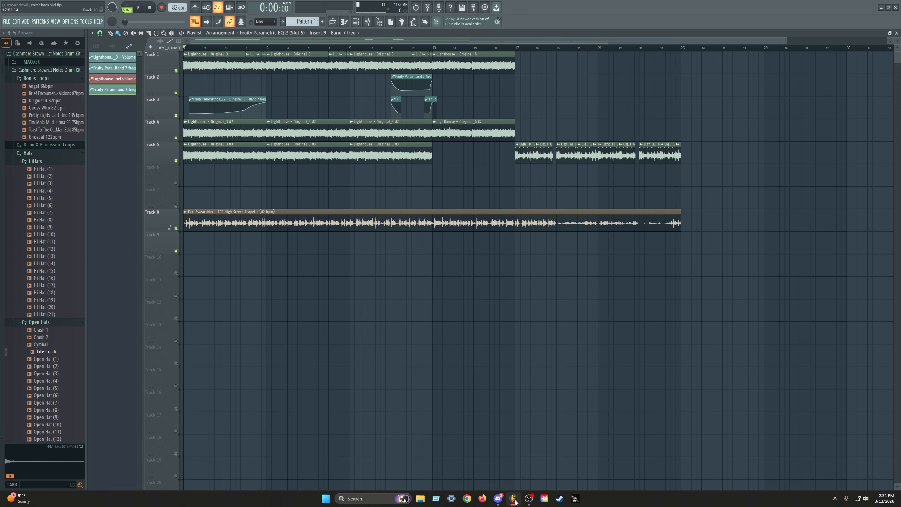
# Switch to Discord and look through the share-yo-shit and general channels of the ROCKBOTTOM server, including members' profiles.
pyautogui.click(503, 497)
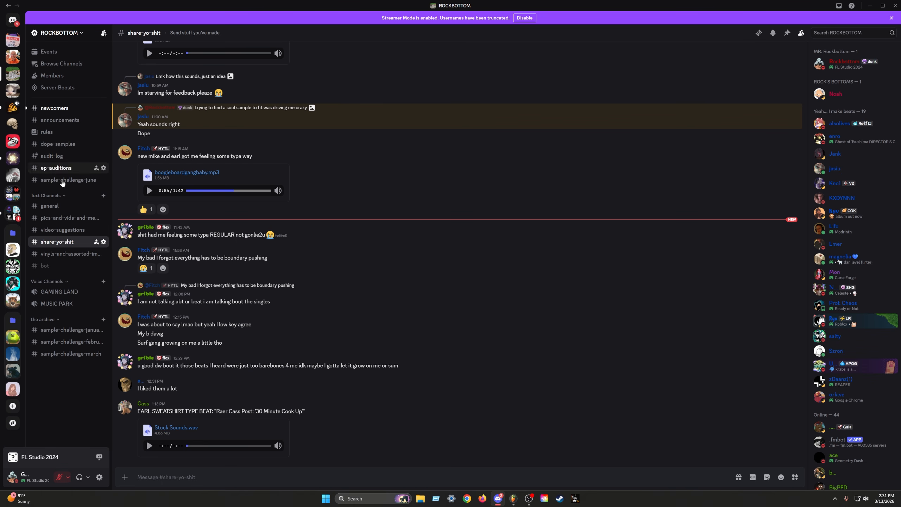
pyautogui.click(148, 230)
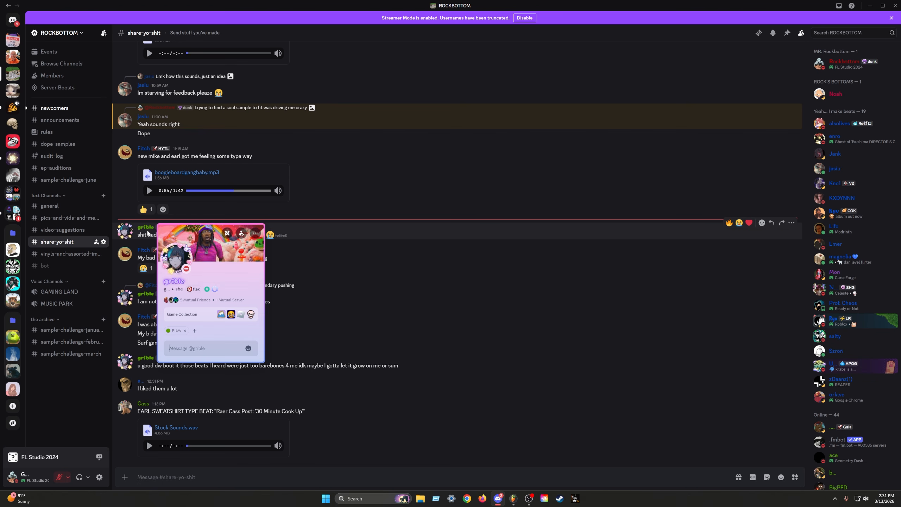
pyautogui.click(61, 209)
pyautogui.click(61, 208)
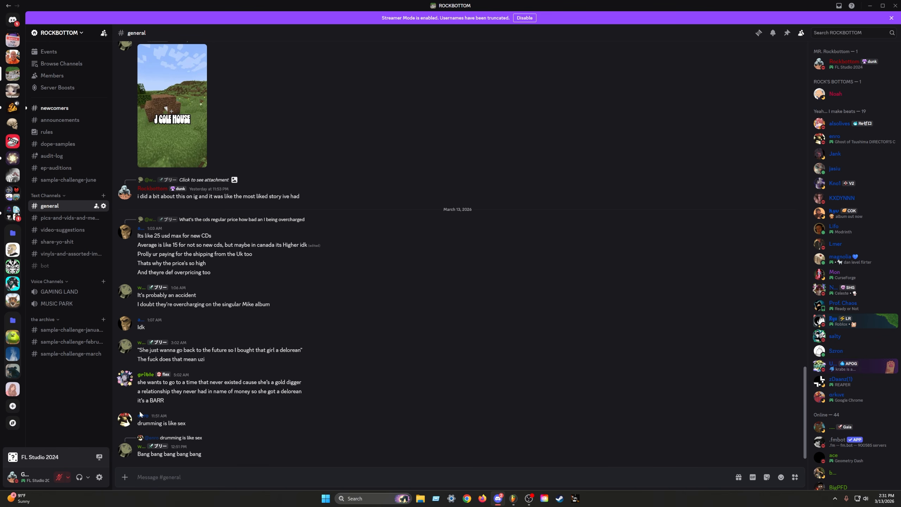
pyautogui.click(66, 257)
pyautogui.click(57, 242)
pyautogui.click(126, 293)
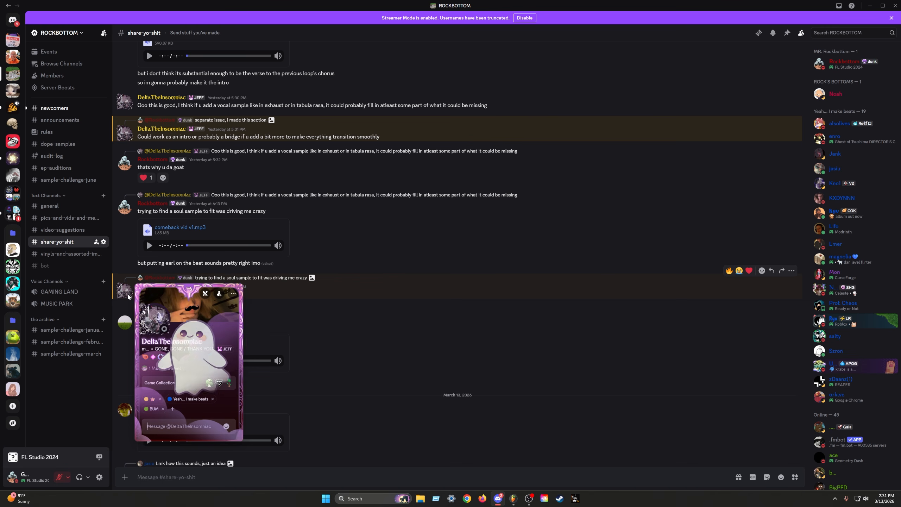
pyautogui.click(386, 313)
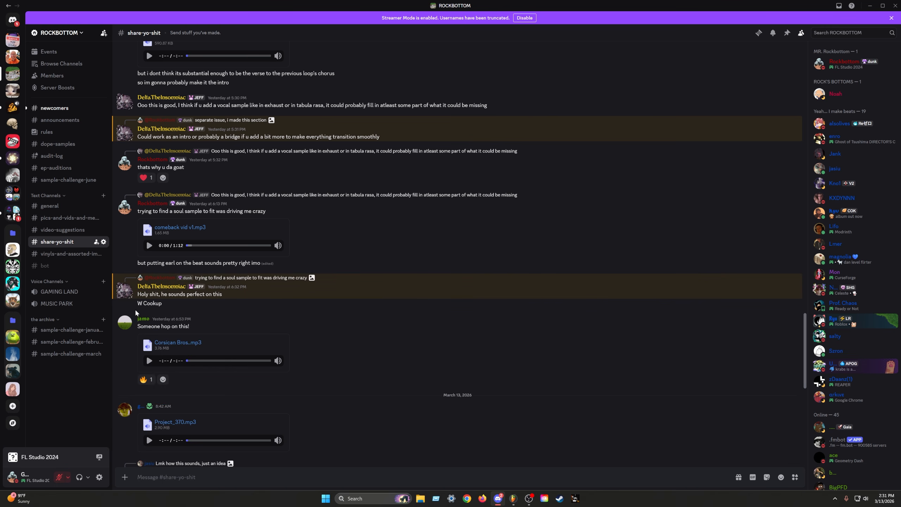
pyautogui.click(50, 206)
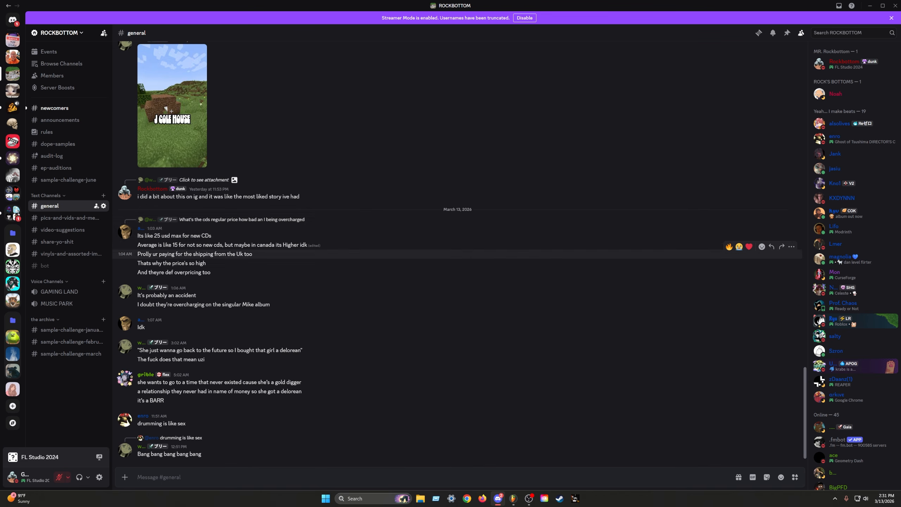
pyautogui.press('super+Down')
pyautogui.click(344, 245)
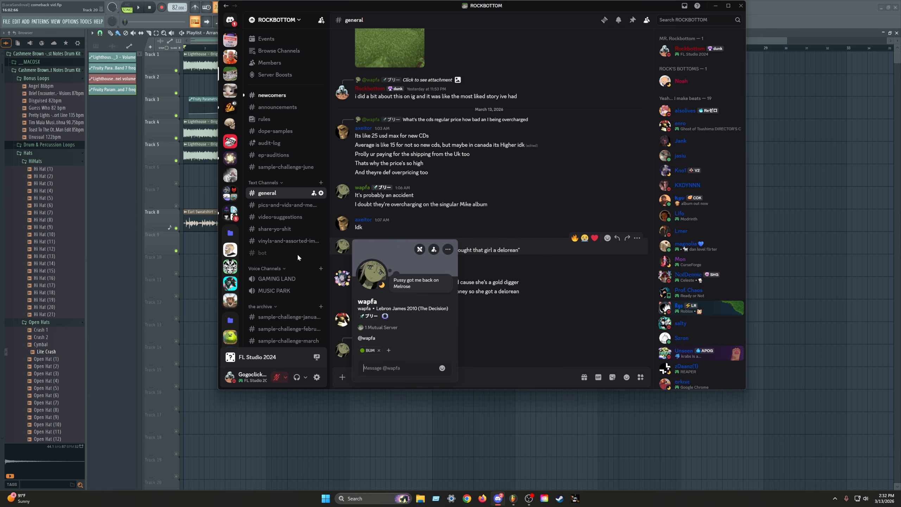
pyautogui.click(490, 188)
pyautogui.click(728, 6)
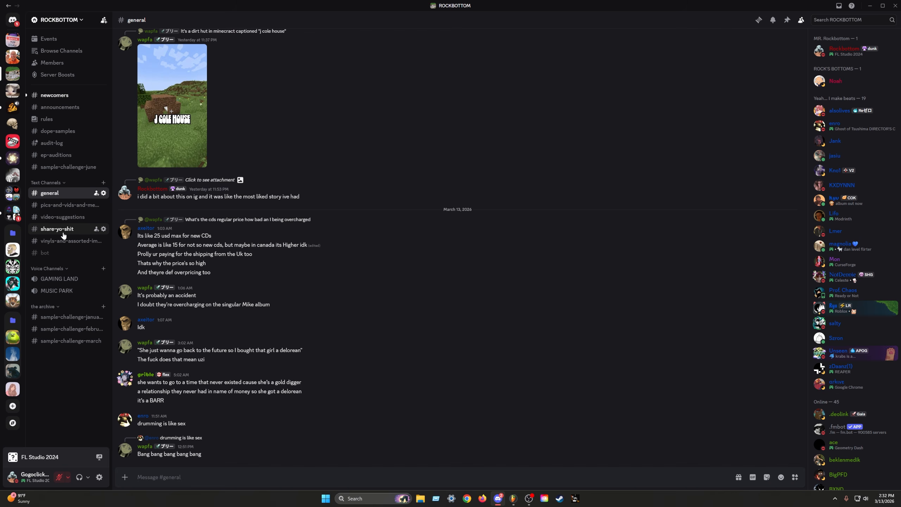
# View the newcomers and general channels and the sample-challenge-june thread "Put your beats here", and return to FL Studio.
pyautogui.click(57, 95)
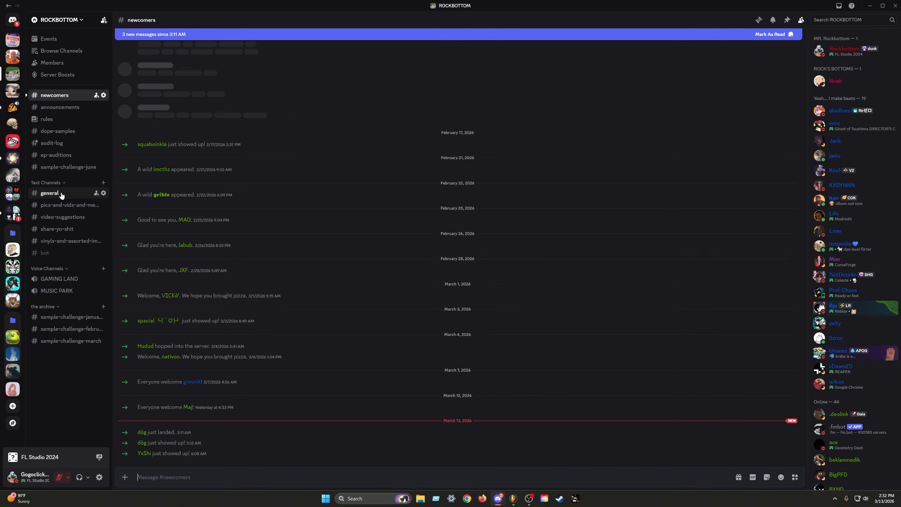
pyautogui.click(60, 194)
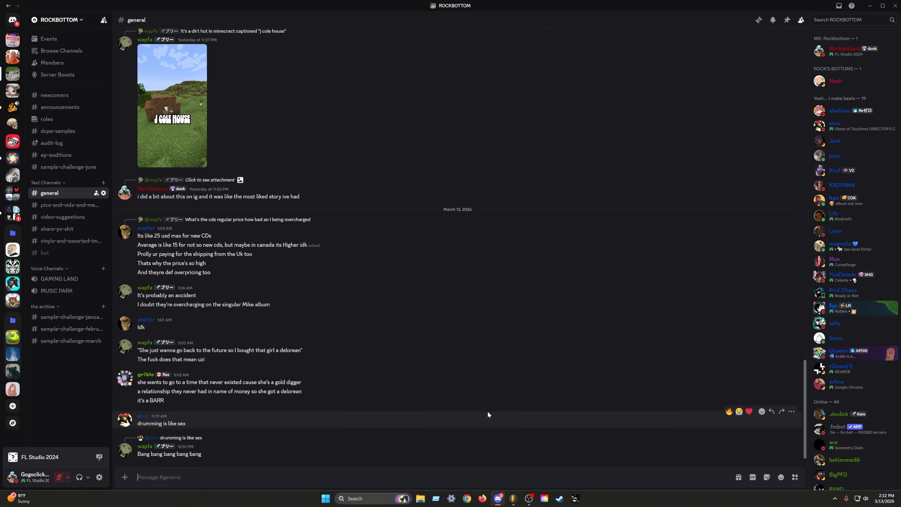
pyautogui.click(58, 166)
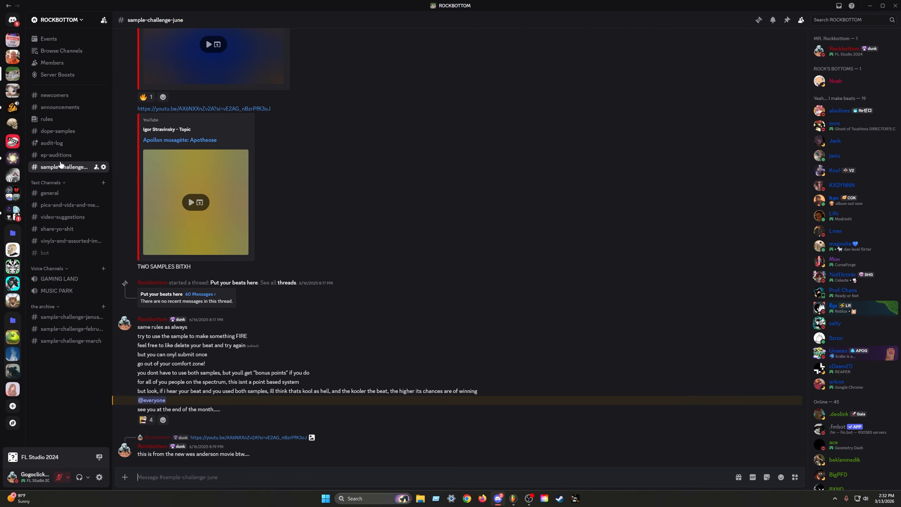
pyautogui.click(162, 294)
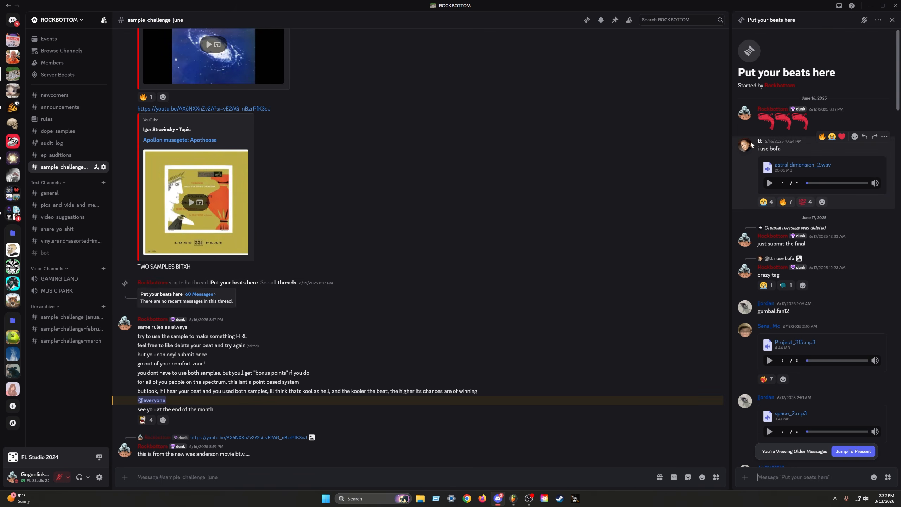
pyautogui.click(745, 145)
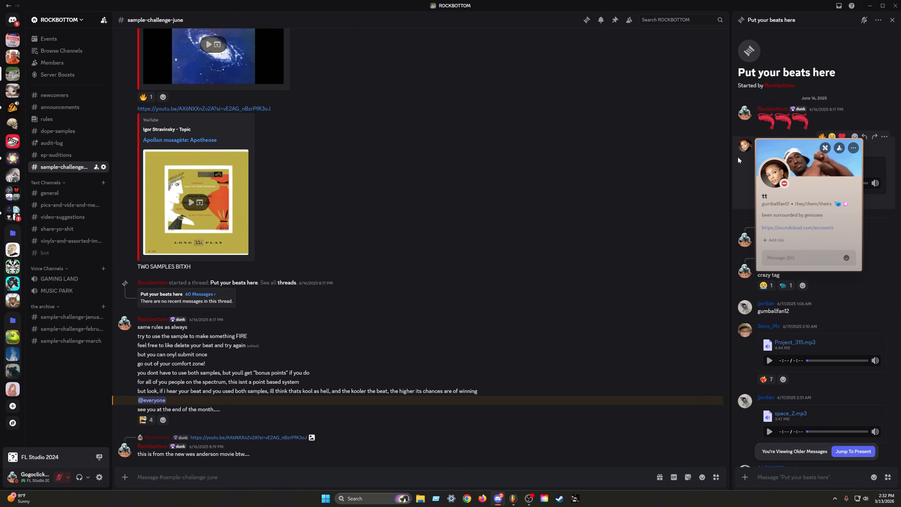
pyautogui.click(513, 498)
# Switch to Chrome and open Earl Sweatshirt's album Live Laugh Love in Apple Music.
pyautogui.moveTo(525, 500)
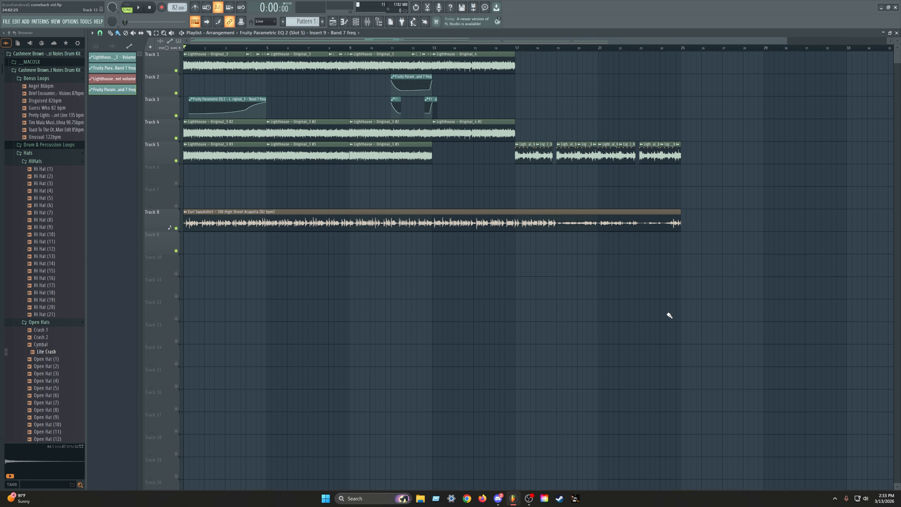
pyautogui.click(467, 499)
pyautogui.click(482, 235)
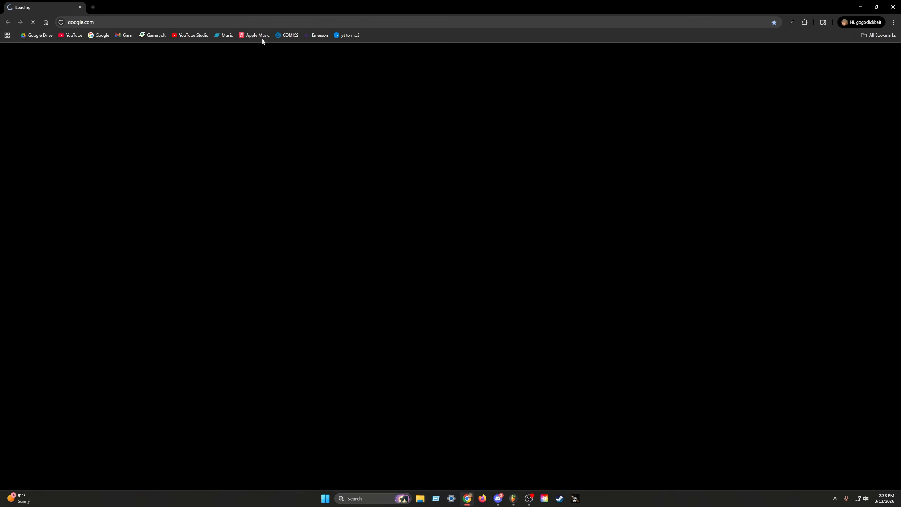
pyautogui.click(259, 36)
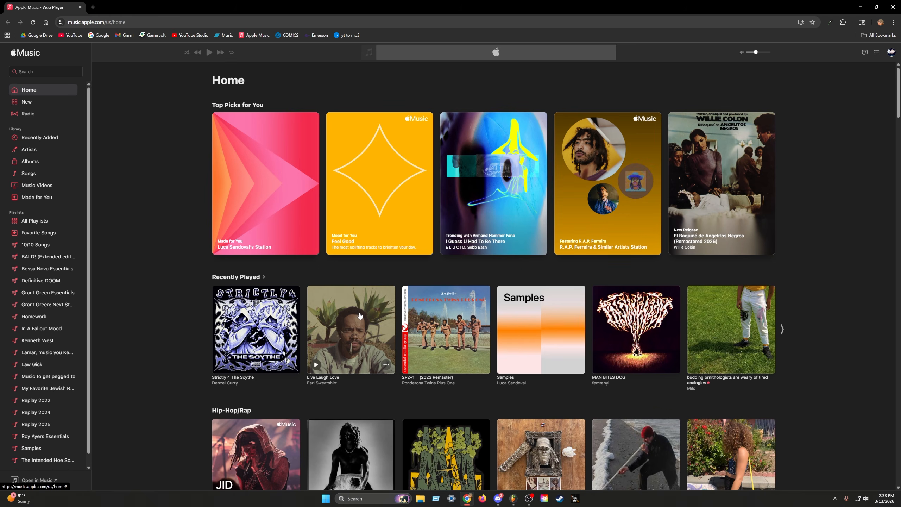
pyautogui.click(314, 359)
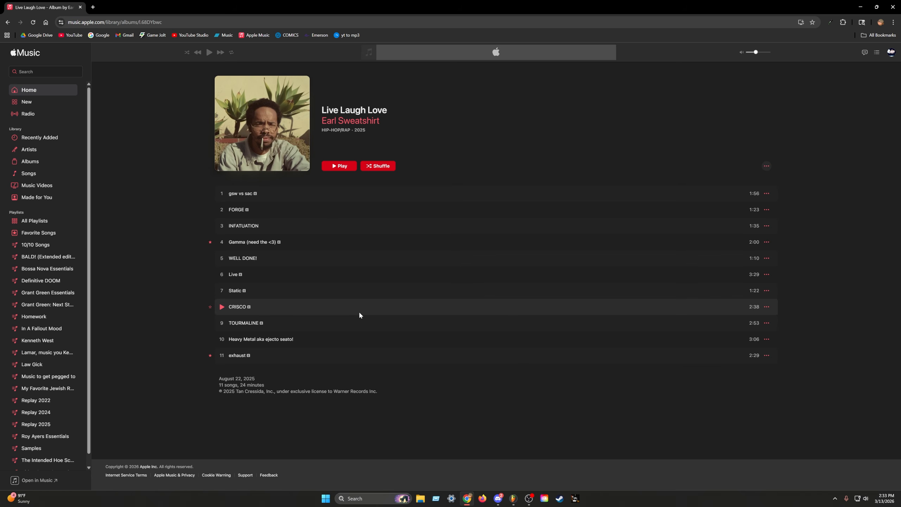
# Listen to excerpts of the tracks exhaust, INFATUATION and FORGE from the album.
pyautogui.click(223, 355)
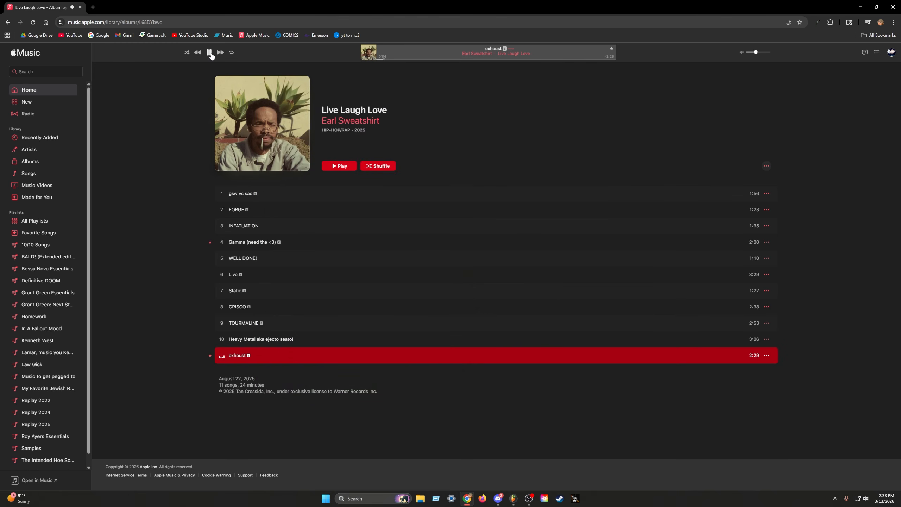
pyautogui.click(221, 226)
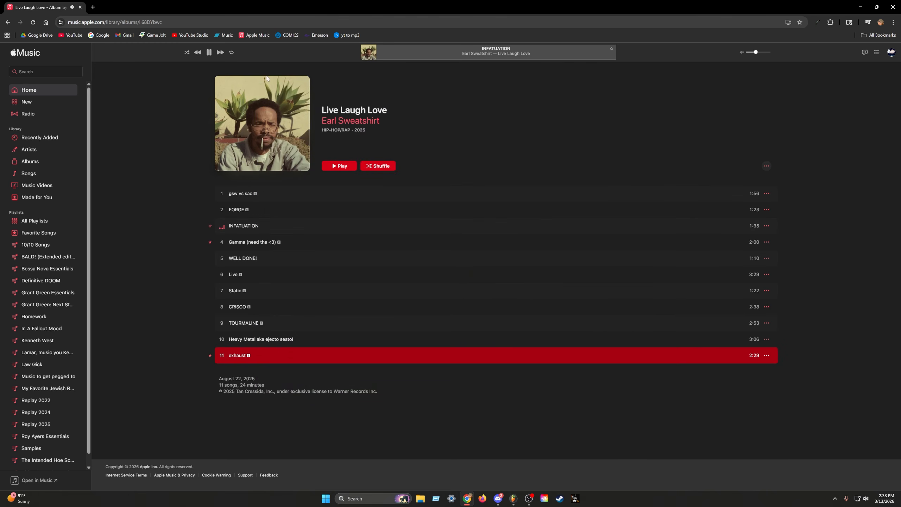
pyautogui.click(406, 60)
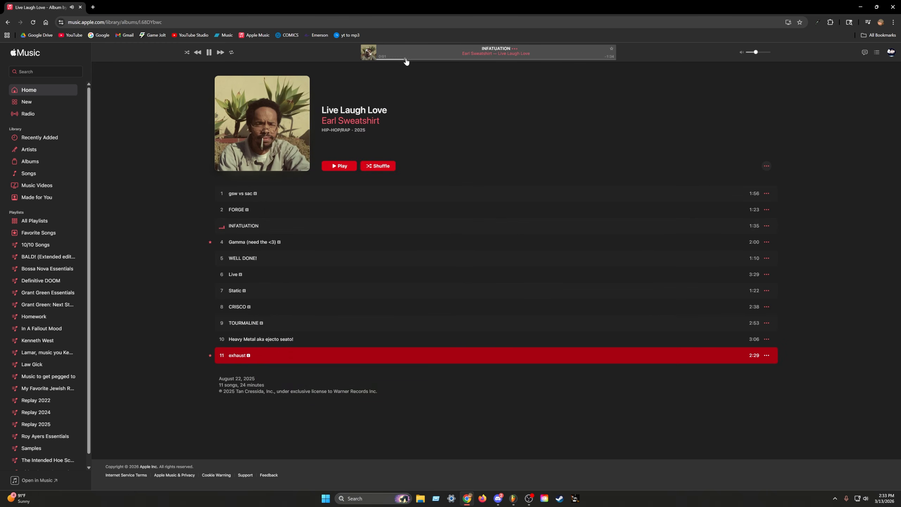
pyautogui.click(209, 52)
pyautogui.click(221, 209)
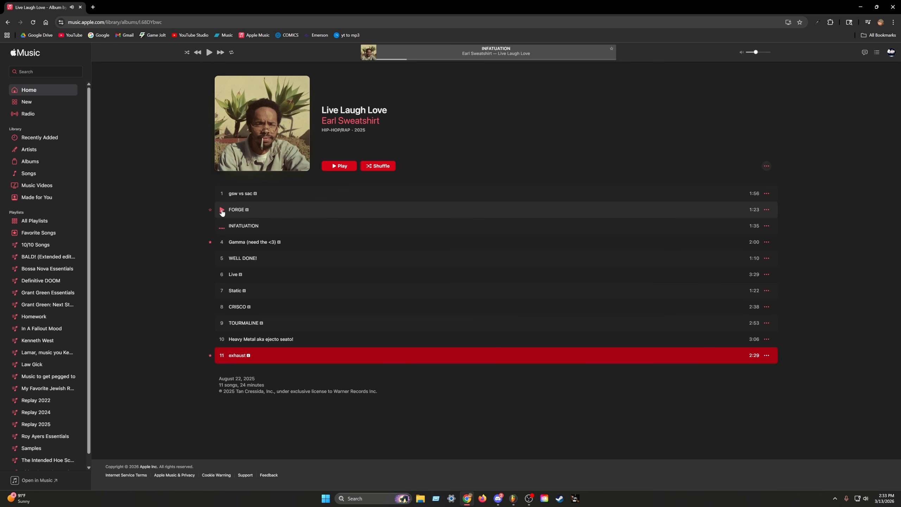
pyautogui.click(434, 59)
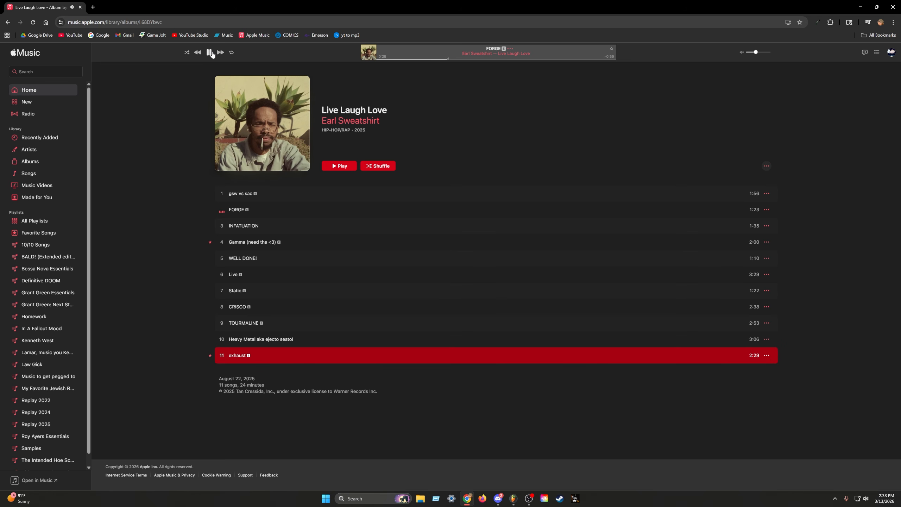
# Open Samplette and the WhoSampled page for Live Laugh Love in new browser tabs.
pyautogui.click(93, 7)
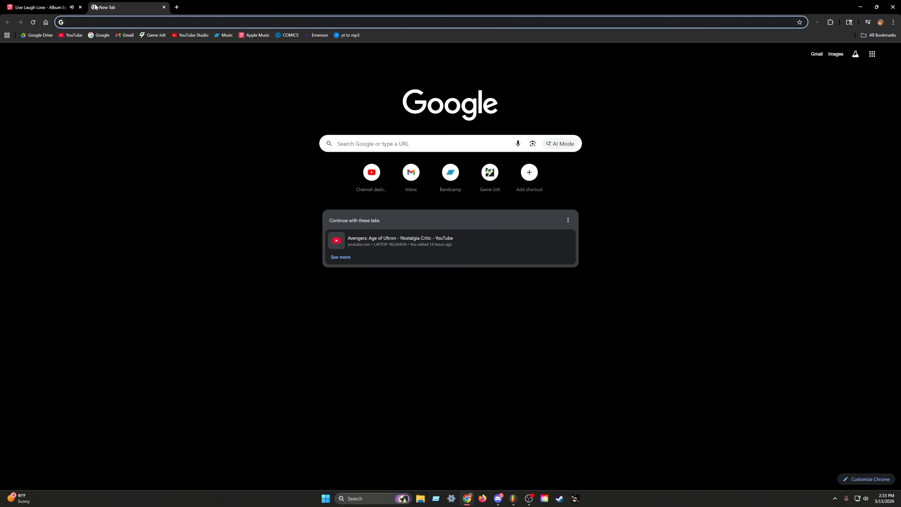
pyautogui.write('sa')
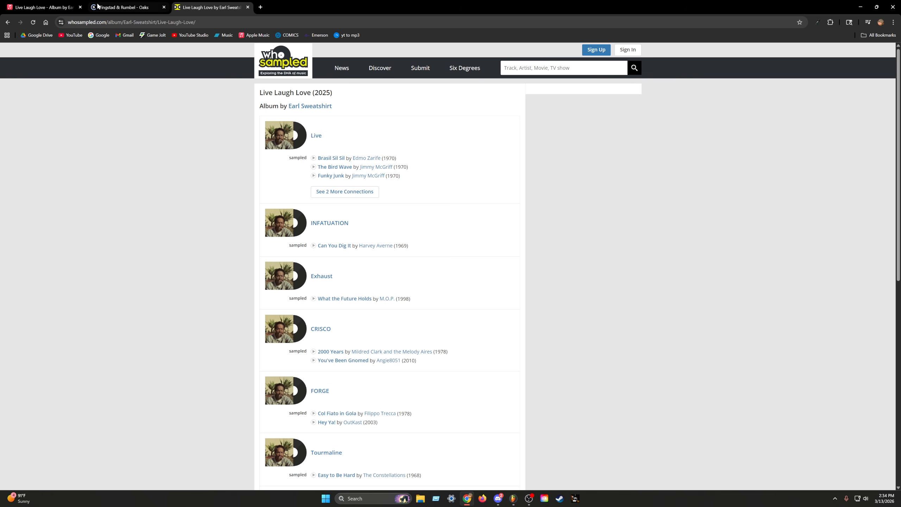
pyautogui.click(121, 7)
pyautogui.click(46, 3)
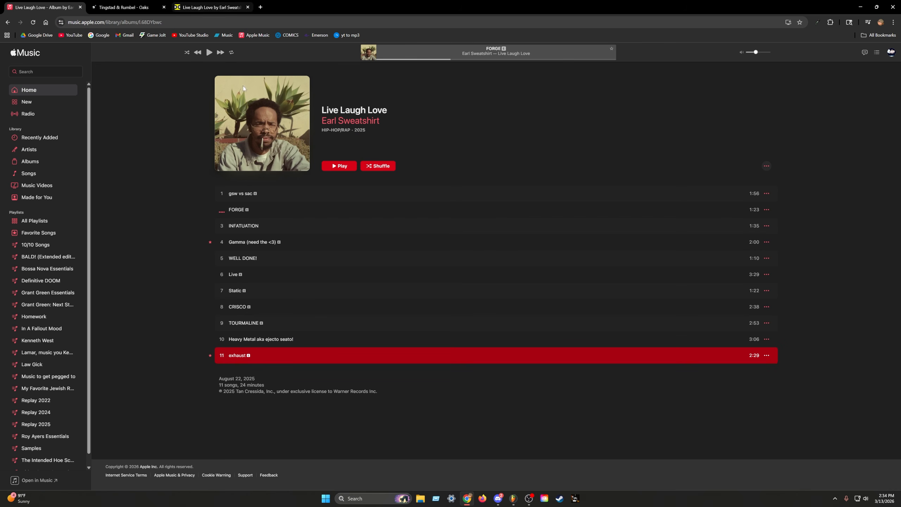
pyautogui.click(243, 4)
# Examine the sampled songs and their release years listed for each track of Live Laugh Love on WhoSampled.
pyautogui.scroll(-3, 406, 278)
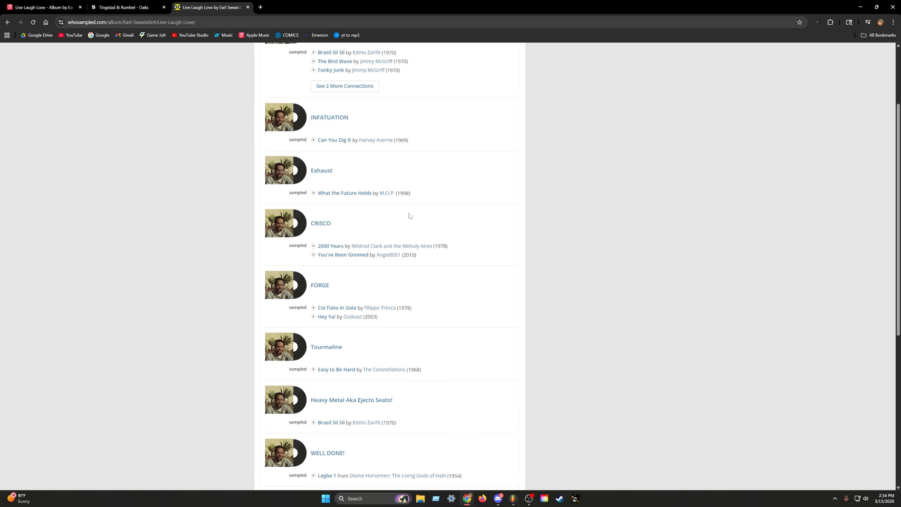
pyautogui.scroll(3, 489, 233)
pyautogui.scroll(-8, 400, 374)
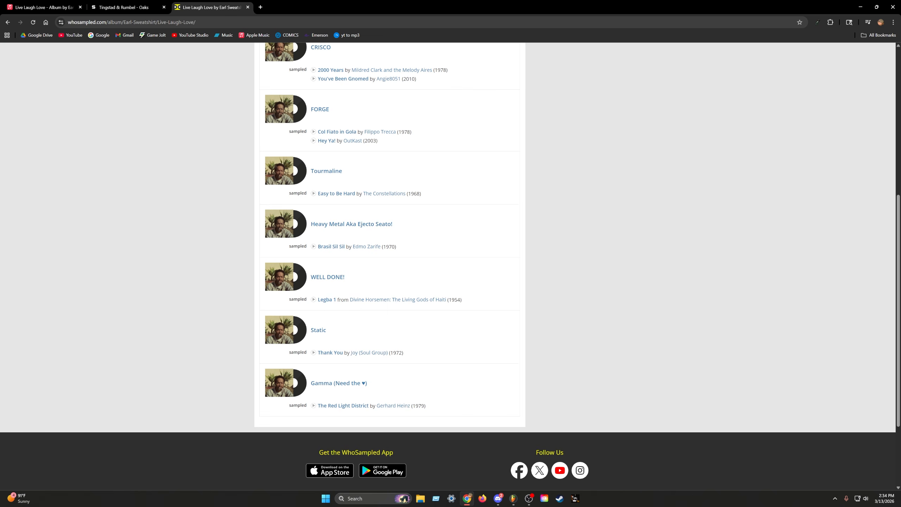
pyautogui.scroll(3, 440, 401)
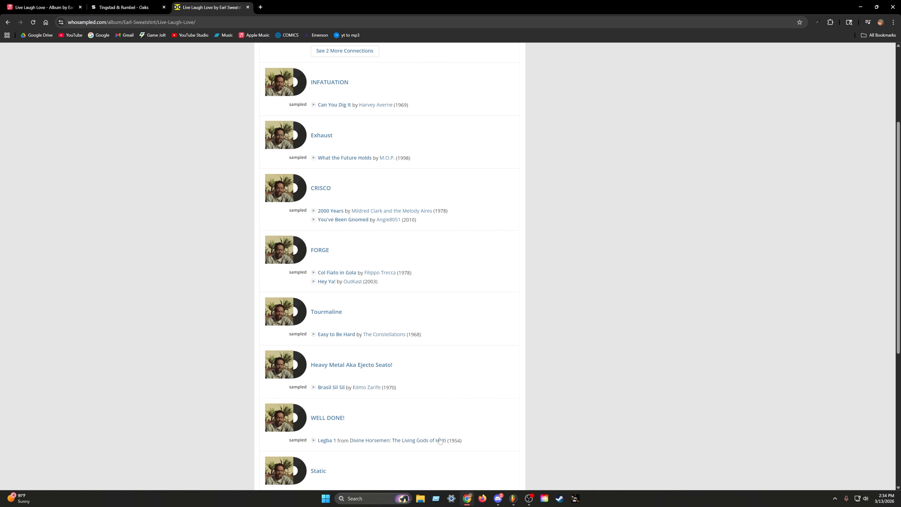
pyautogui.scroll(2, 390, 395)
pyautogui.moveTo(421, 405); pyautogui.dragTo(412, 405)
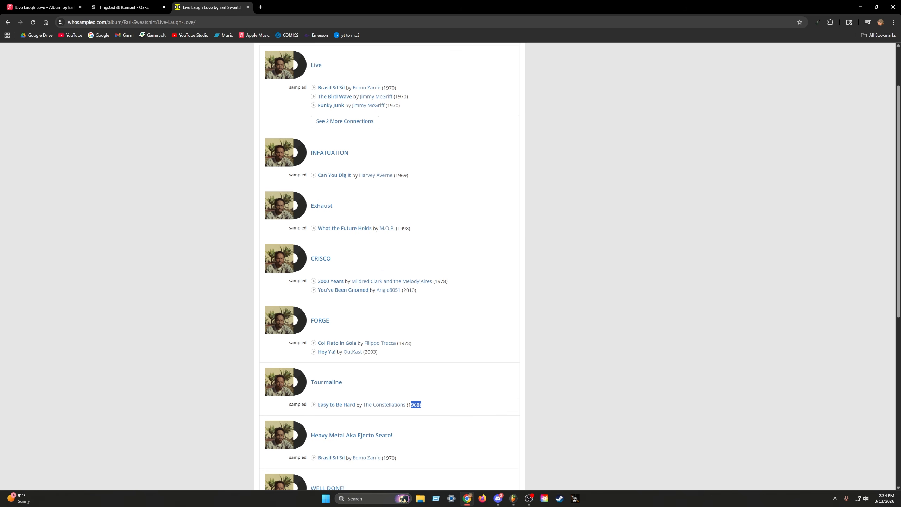
pyautogui.click(412, 400)
pyautogui.scroll(2, 459, 199)
pyautogui.scroll(-10, 441, 330)
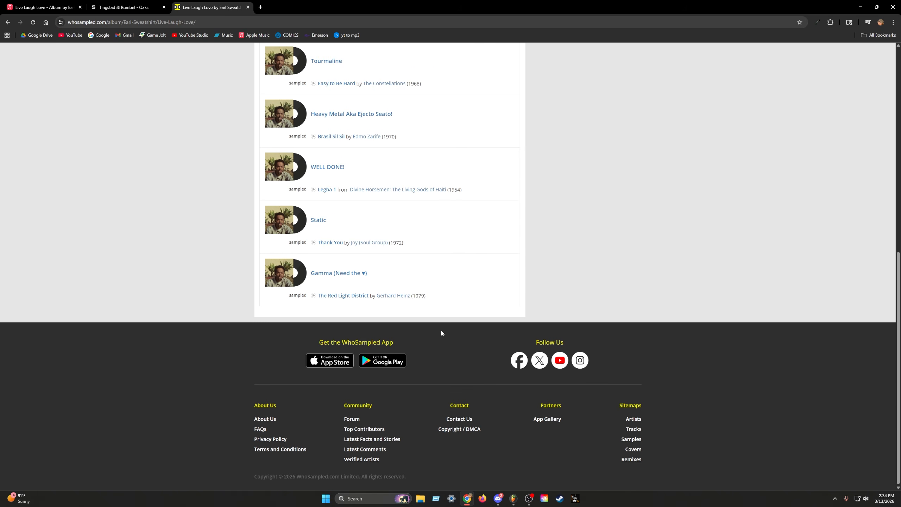
# Listen to the Gerhard Heinz sample used in Gamma (Need the ♥) and return to the album's sample list.
pyautogui.click(352, 309)
pyautogui.click(341, 333)
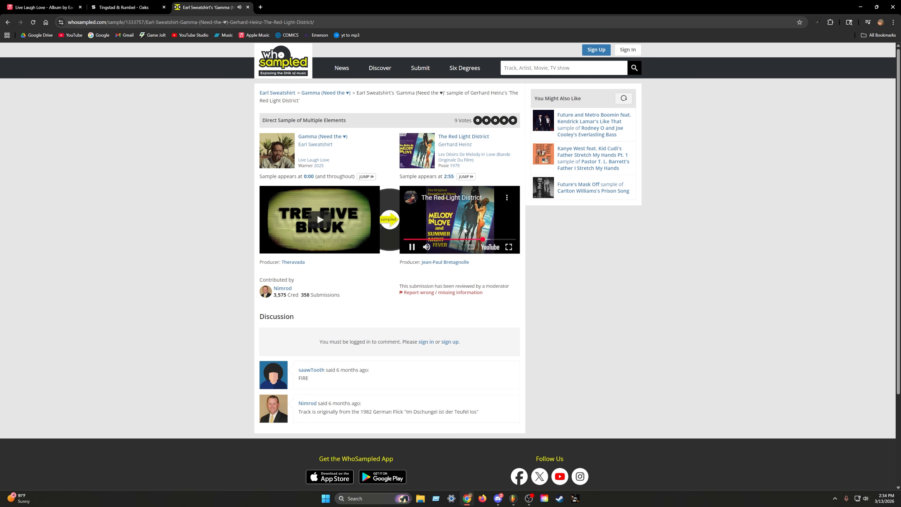
pyautogui.hotkey('alt', 'Left')
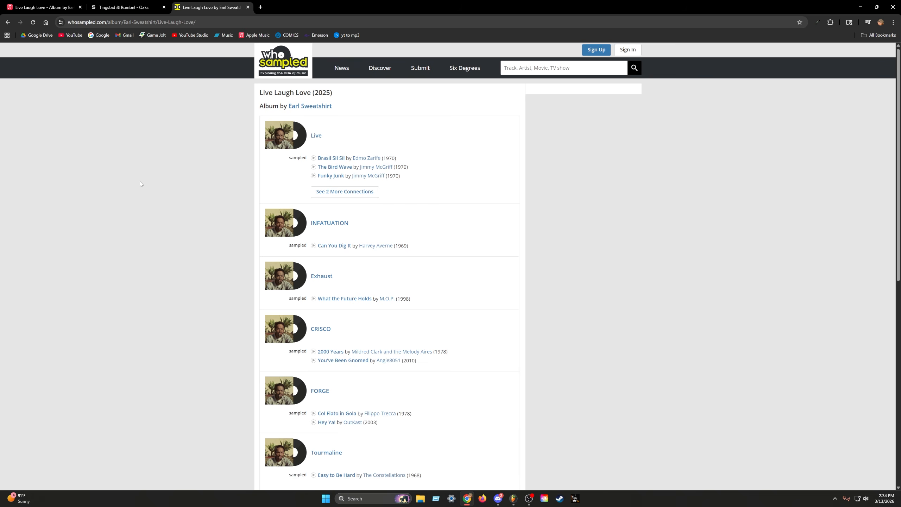
# In Samplette's filters, set the year range to a minimum of 1960 and a maximum of 1975.
pyautogui.click(124, 7)
pyautogui.click(318, 331)
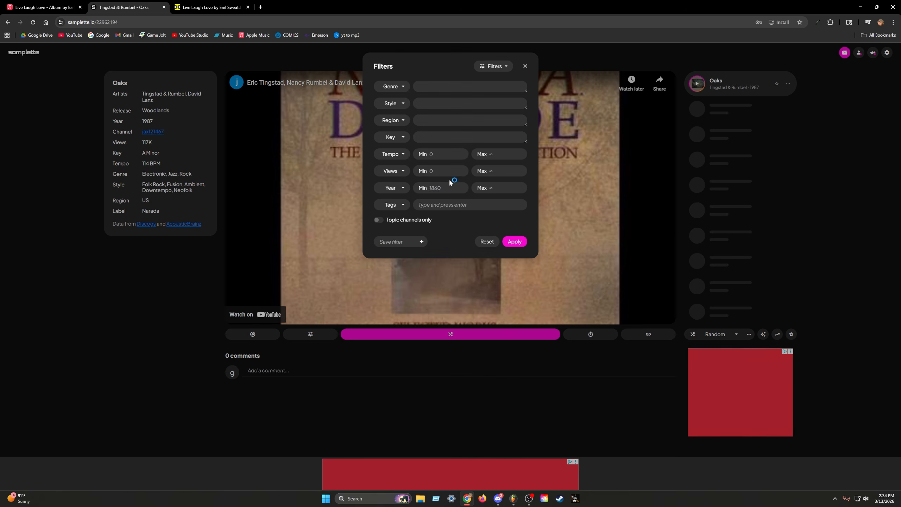
pyautogui.click(450, 182)
pyautogui.write('1960')
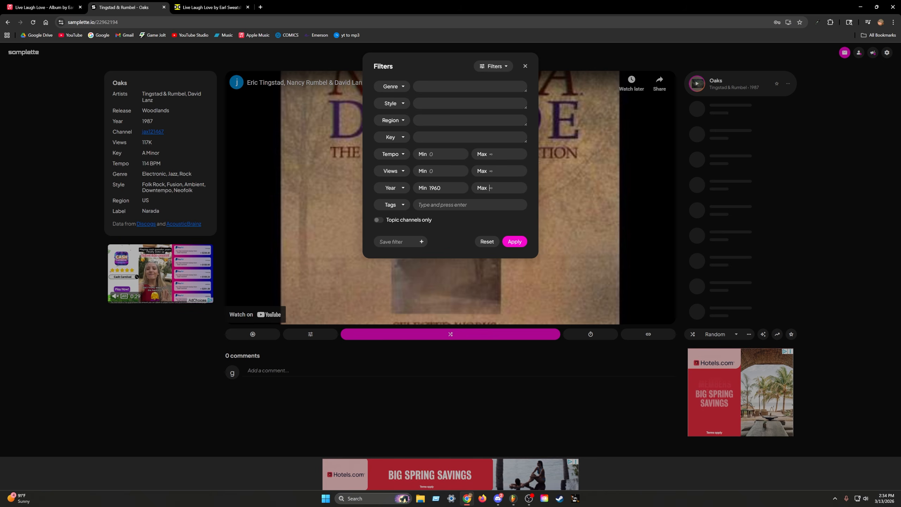
pyautogui.press('Tab')
pyautogui.write('1975')
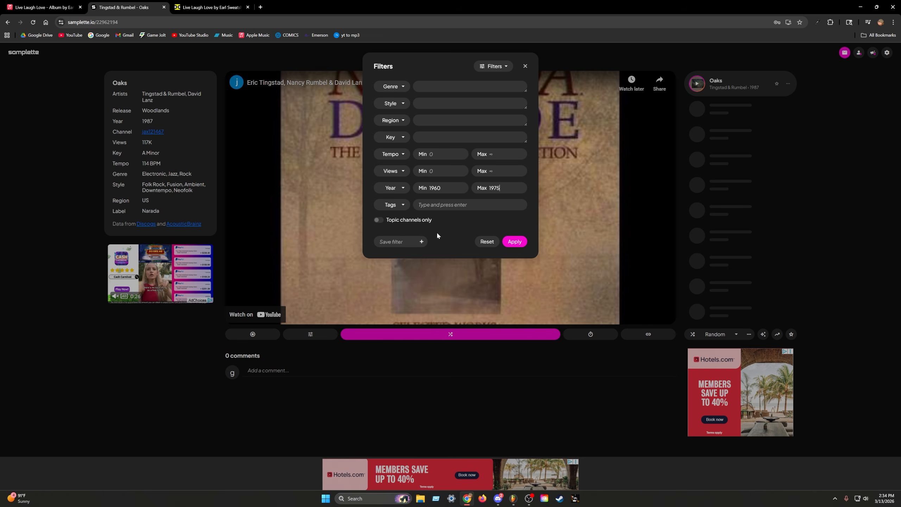
# Add the Blues, Funk / Soul, Jazz and Stage & Screen genres to the sample filter and apply it.
pyautogui.click(397, 89)
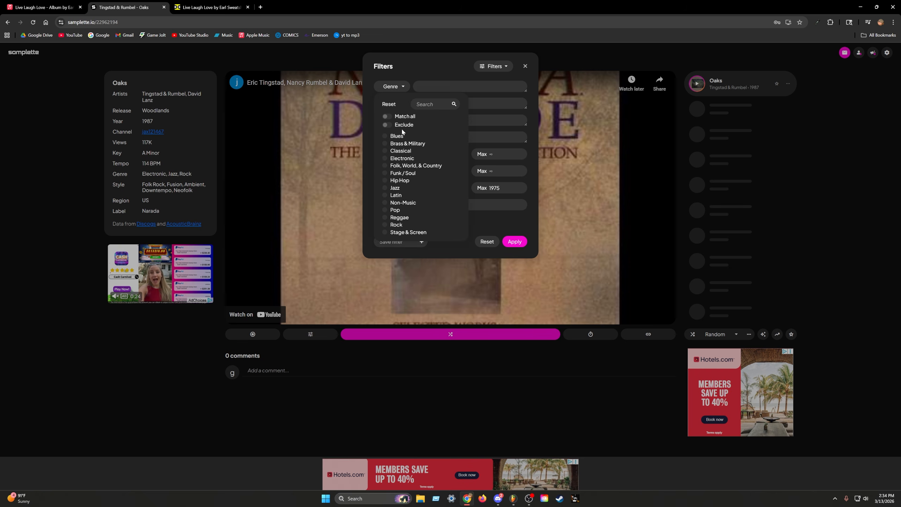
pyautogui.click(397, 137)
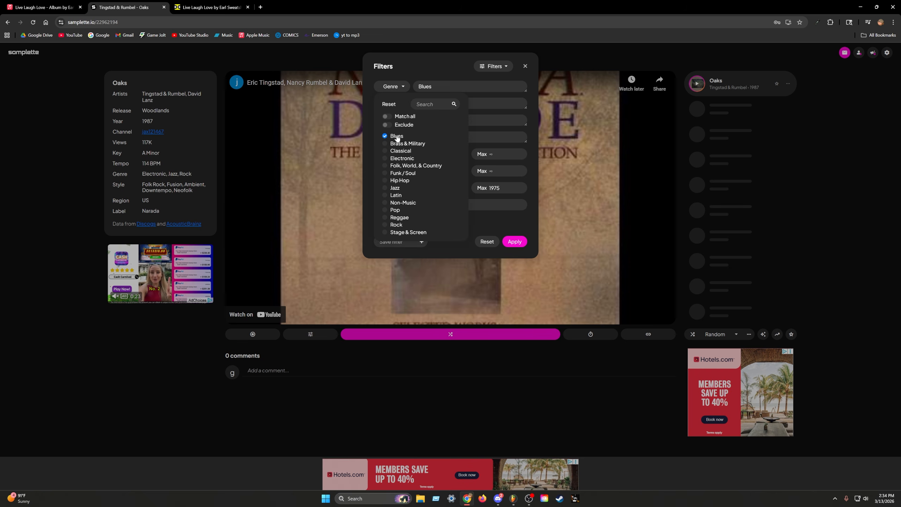
pyautogui.click(386, 174)
pyautogui.click(385, 188)
pyautogui.click(386, 232)
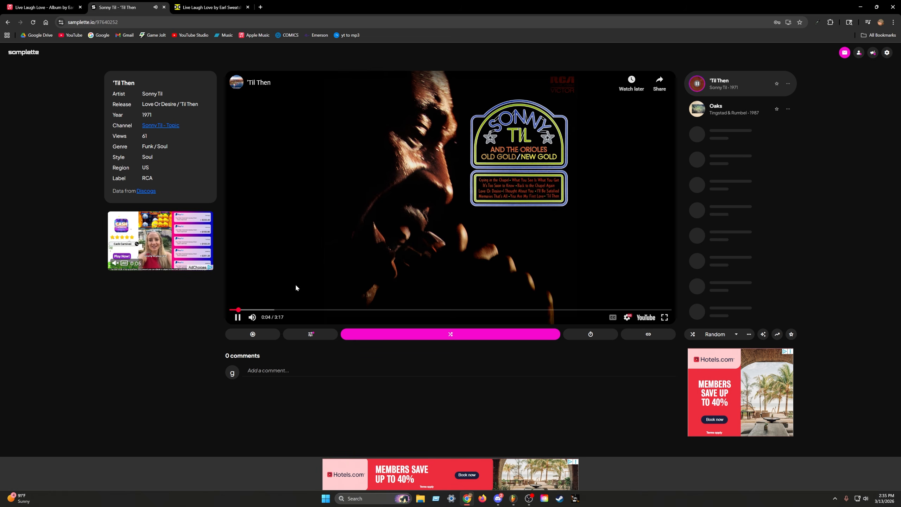
# Listen to 'Til Then on Samplette from about 0:29 and check its song details.
pyautogui.click(295, 309)
pyautogui.click(237, 317)
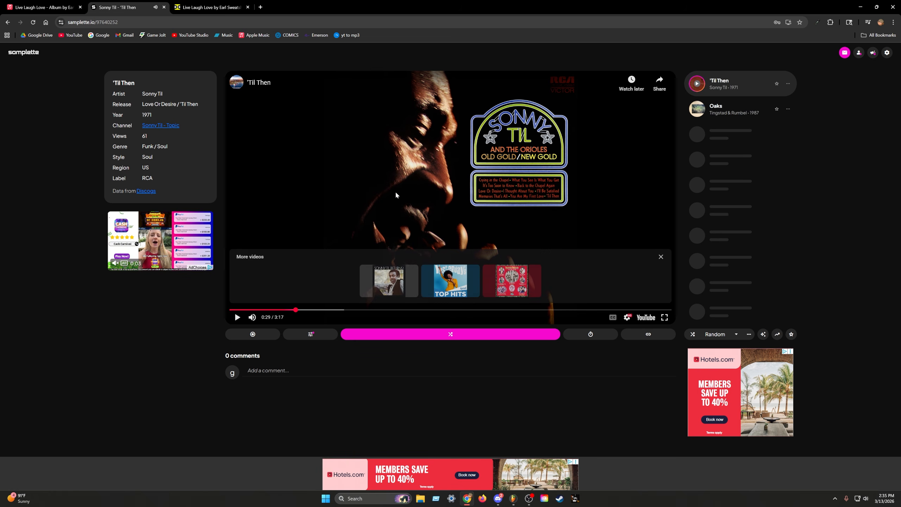
pyautogui.click(342, 211)
pyautogui.moveTo(356, 310); pyautogui.dragTo(292, 309)
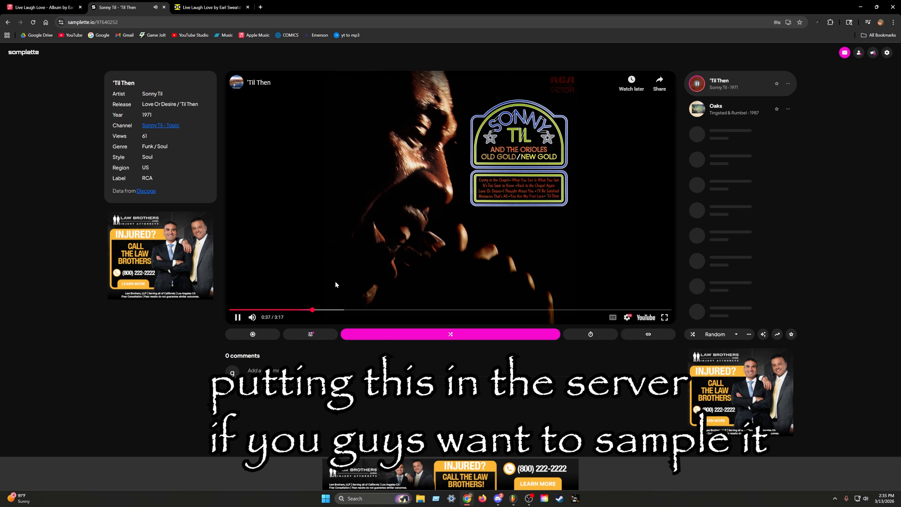
pyautogui.moveTo(153, 147); pyautogui.dragTo(133, 141)
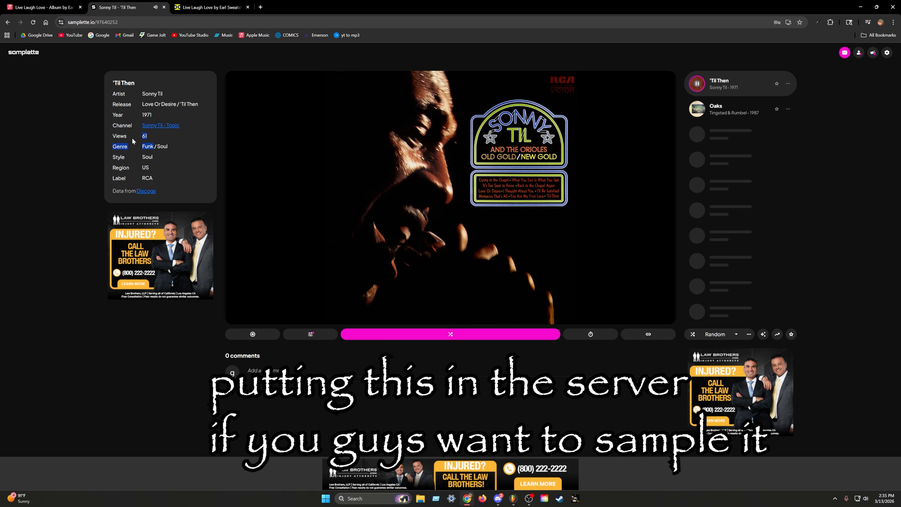
pyautogui.click(208, 139)
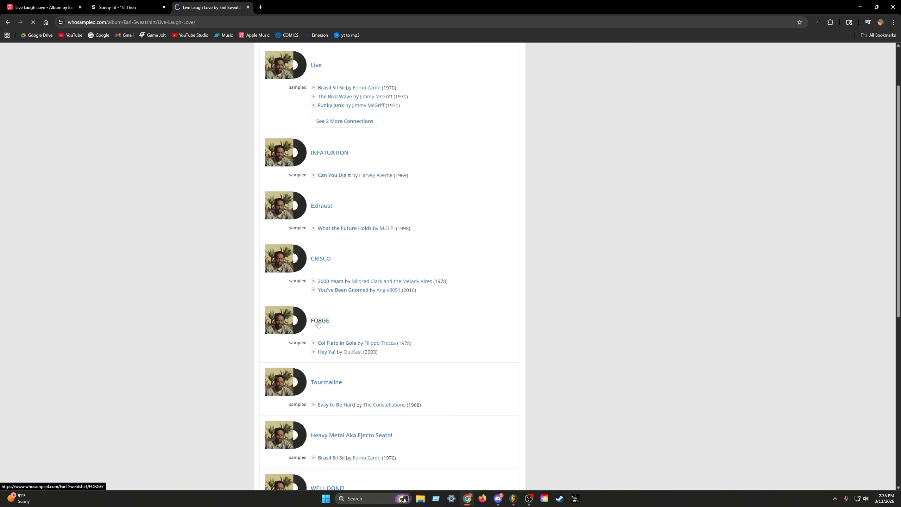
# On WhoSampled, open FORGE and bring up the comparison page for its Col Fiato in Gola sample.
pyautogui.click(318, 321)
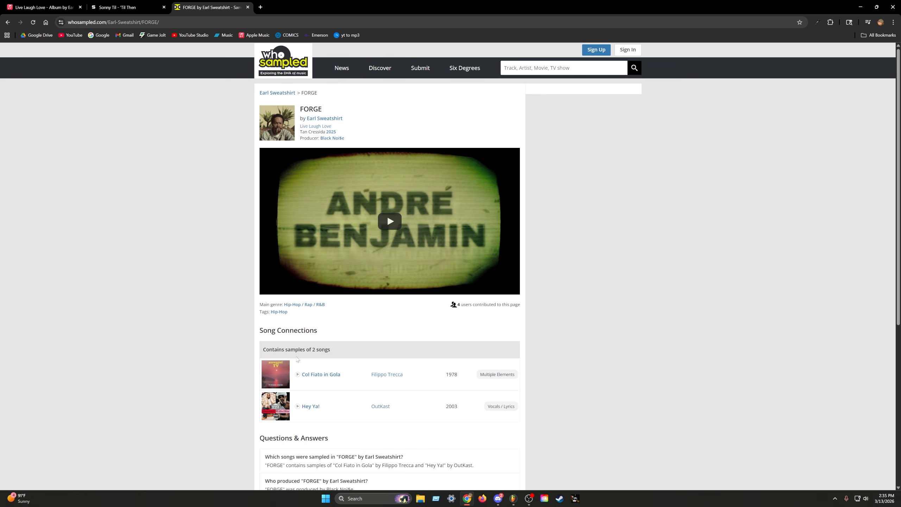
pyautogui.click(319, 375)
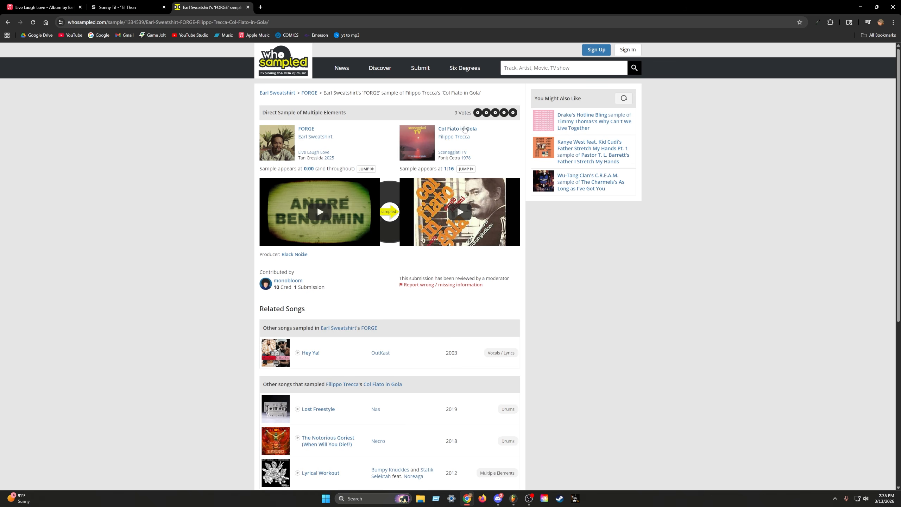
pyautogui.moveTo(460, 158); pyautogui.dragTo(481, 161)
pyautogui.click(482, 161)
pyautogui.scroll(-2, 316, 205)
pyautogui.scroll(2, 317, 206)
# Compare the 'Til Then and FORGE sample pages, then play a part of Col Fiato in Gola.
pyautogui.click(124, 7)
pyautogui.click(229, 4)
pyautogui.click(124, 7)
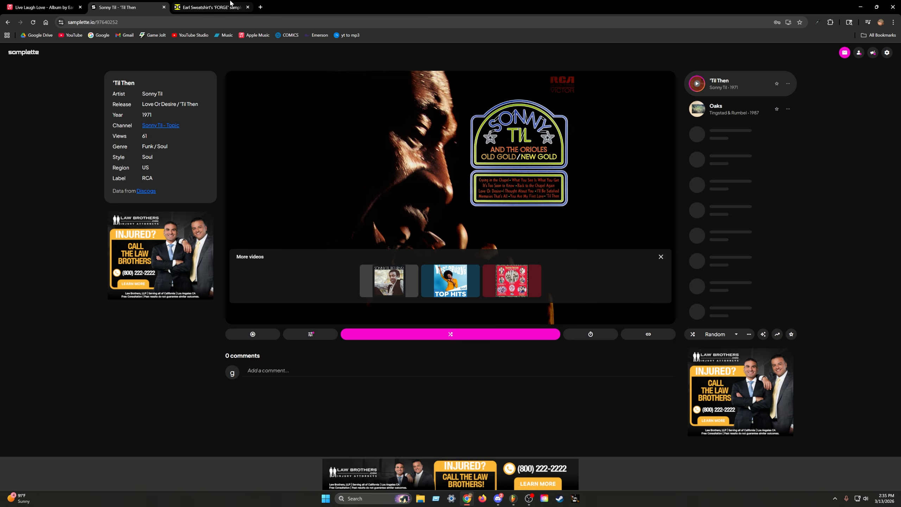
pyautogui.click(229, 7)
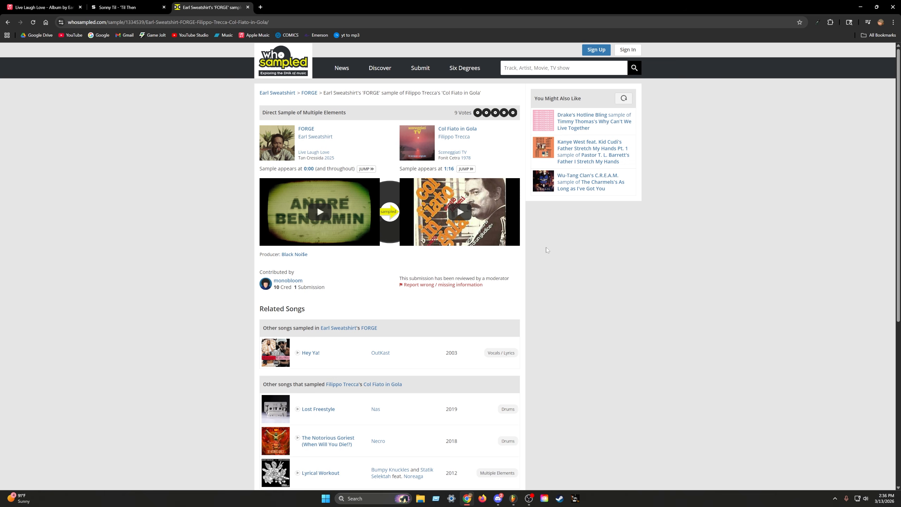
pyautogui.click(459, 212)
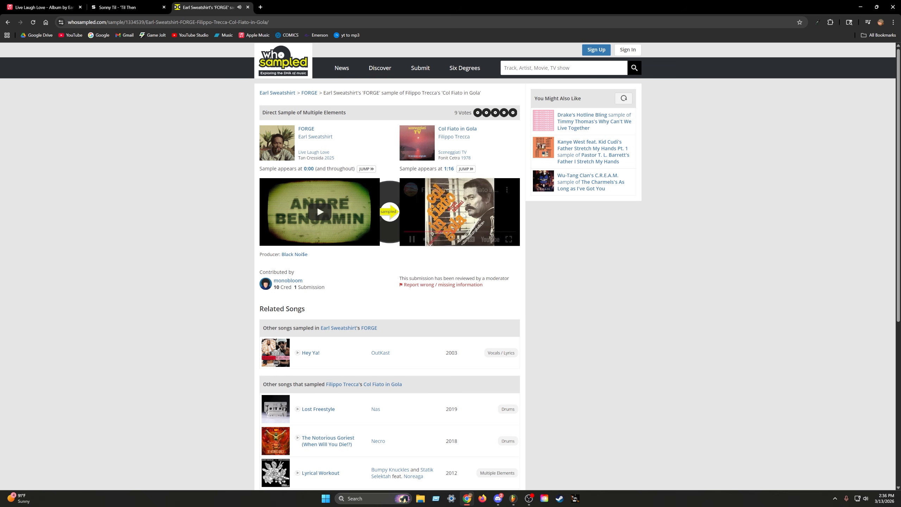
pyautogui.click(465, 215)
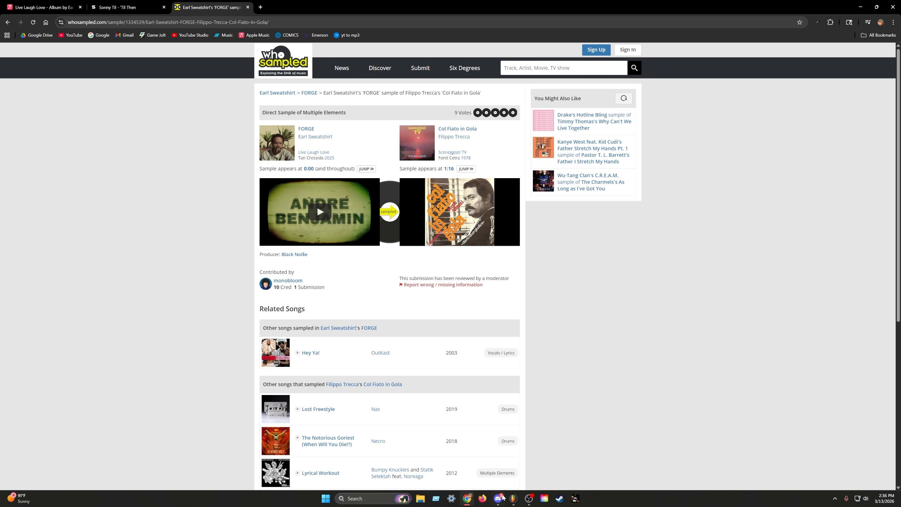
# Switch to the FL Studio project and open the Lighthouse - Original_2 sample in Edison.
pyautogui.click(499, 498)
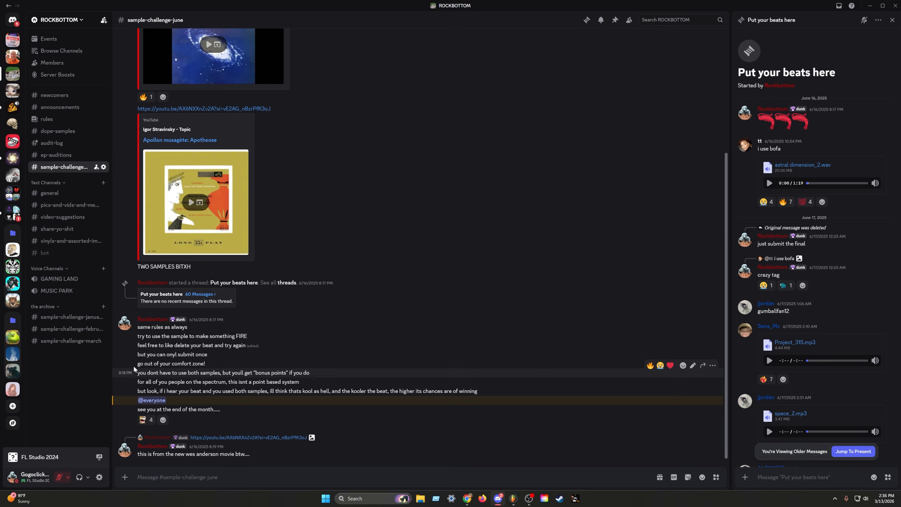
pyautogui.click(468, 498)
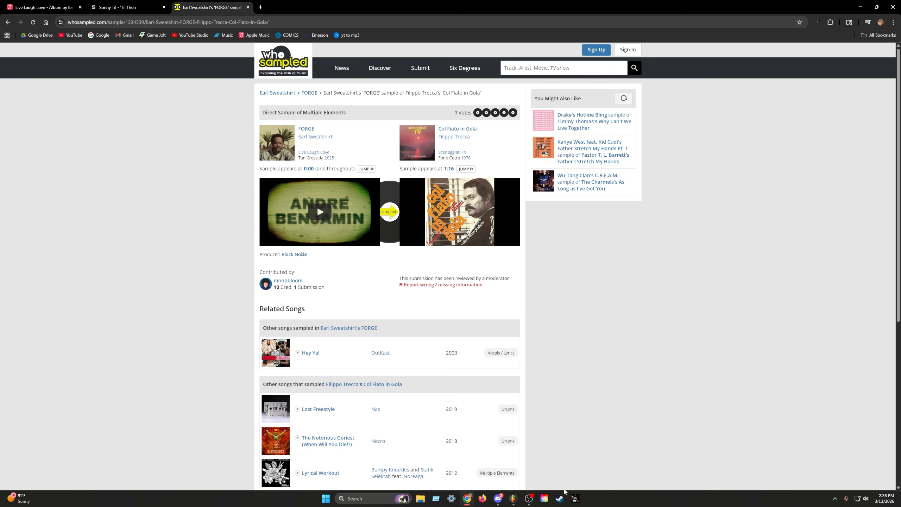
pyautogui.click(513, 499)
pyautogui.click(112, 46)
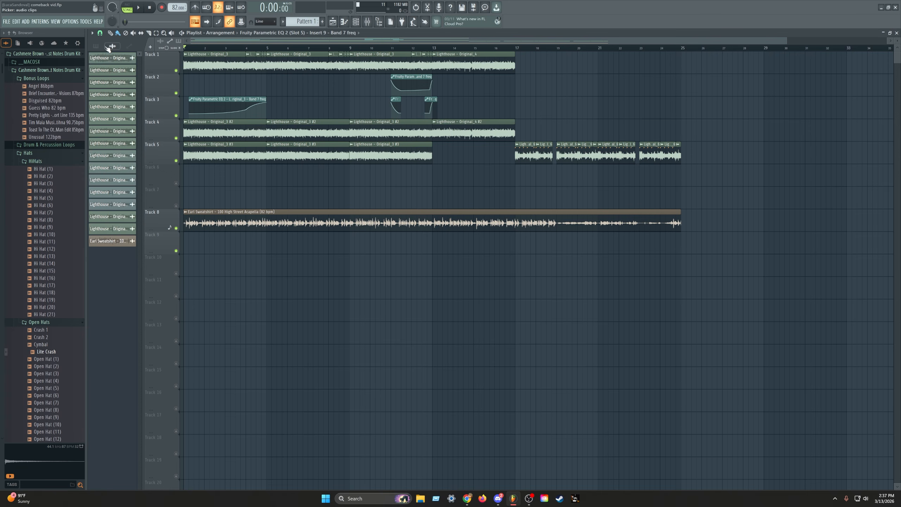
pyautogui.doubleClick(114, 58)
pyautogui.rightClick(206, 237)
pyautogui.click(228, 272)
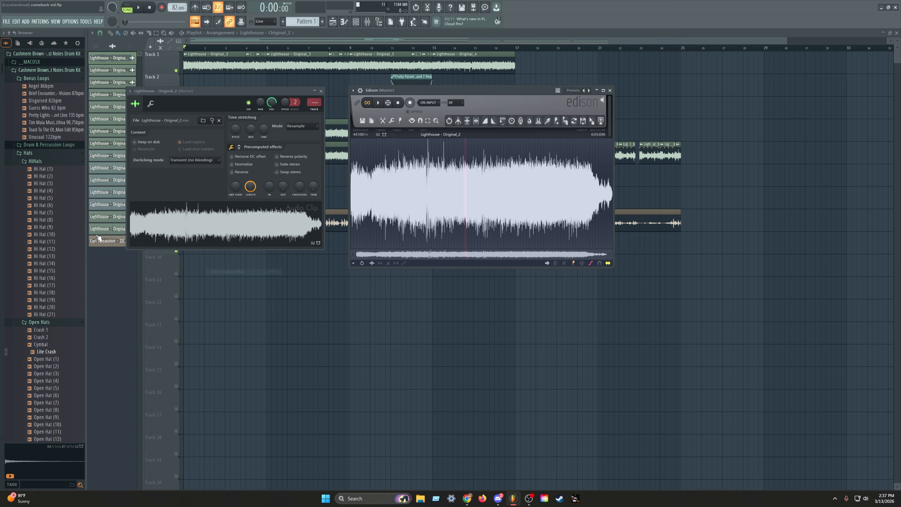
# Play the opening of the Lighthouse - Original_2 sample in Edison.
pyautogui.click(383, 105)
pyautogui.scroll(5, 376, 182)
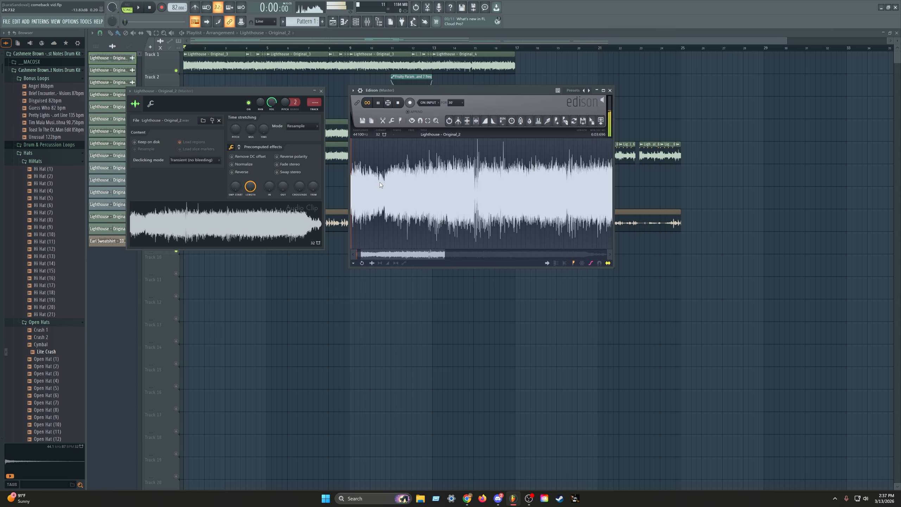
pyautogui.scroll(-3, 377, 182)
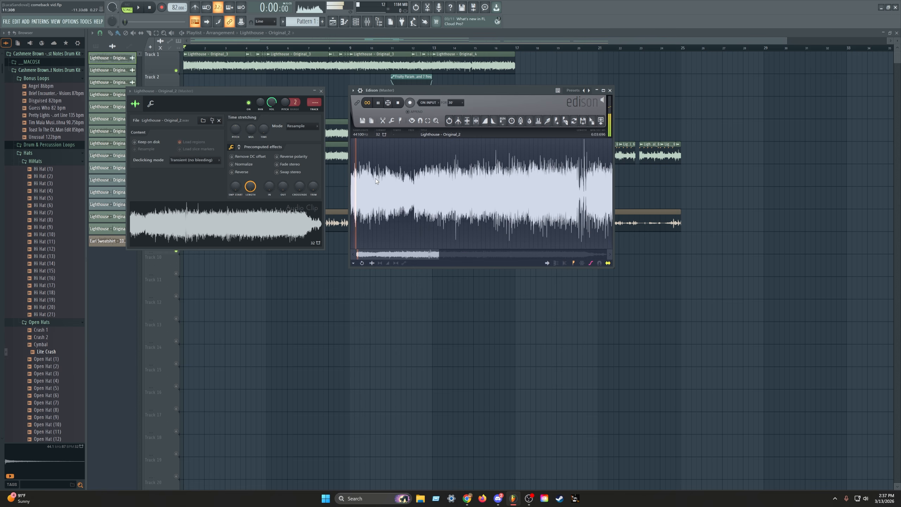
pyautogui.click(384, 104)
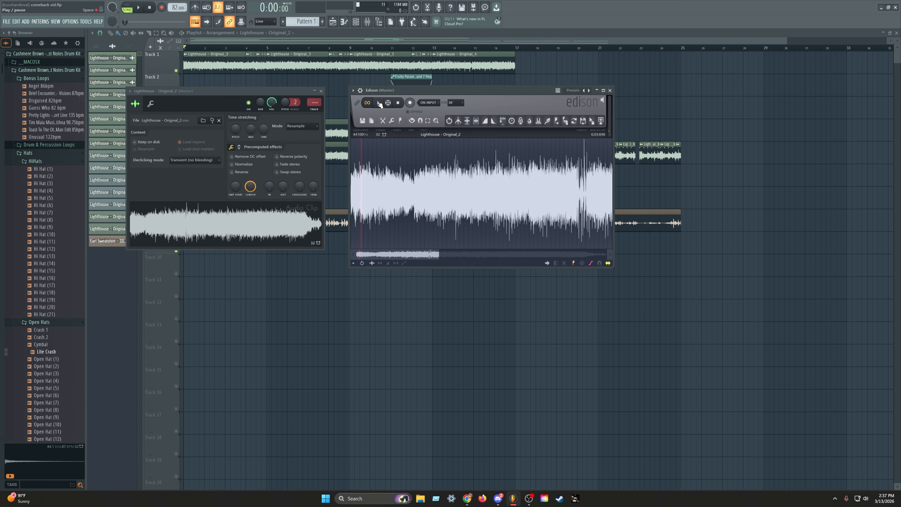
pyautogui.click(379, 104)
pyautogui.scroll(-4, 394, 185)
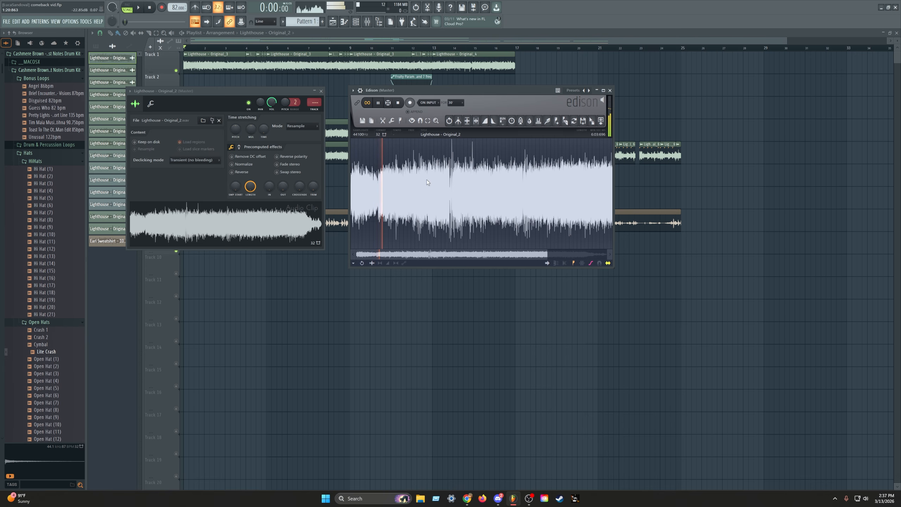
pyautogui.click(379, 105)
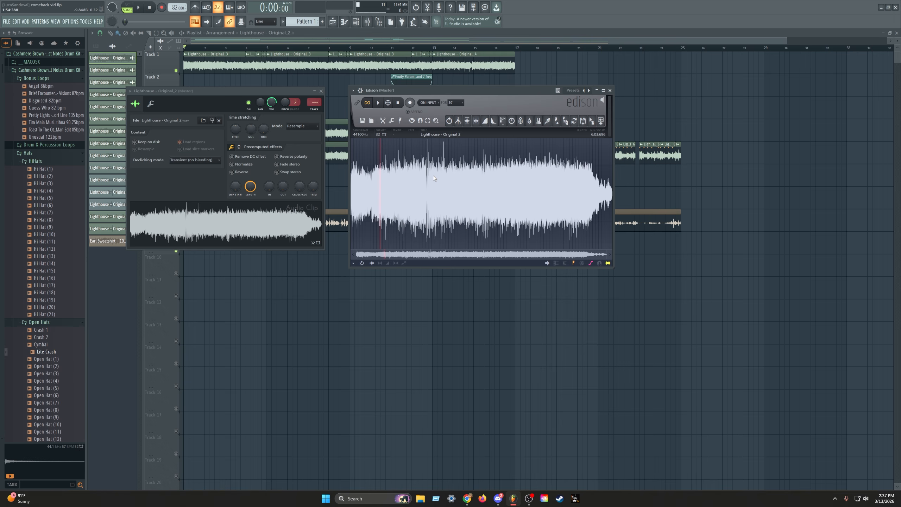
# In Edison, locate the passage of the sample from about 2:43 to 2:58 and listen to it.
pyautogui.scroll(3, 440, 175)
pyautogui.moveTo(474, 178); pyautogui.dragTo(554, 179)
pyautogui.scroll(3, 518, 181)
pyautogui.rightClick(489, 184)
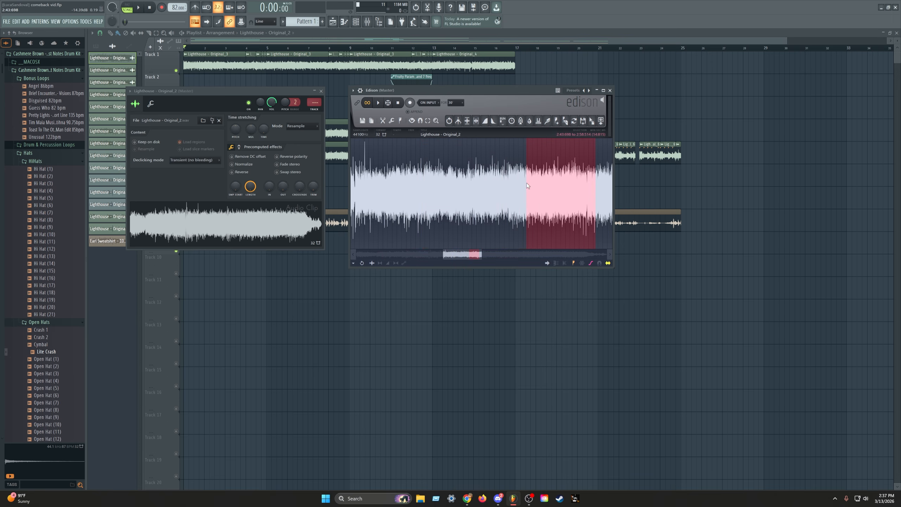
pyautogui.click(526, 183)
pyautogui.press('space')
pyautogui.scroll(3, 514, 178)
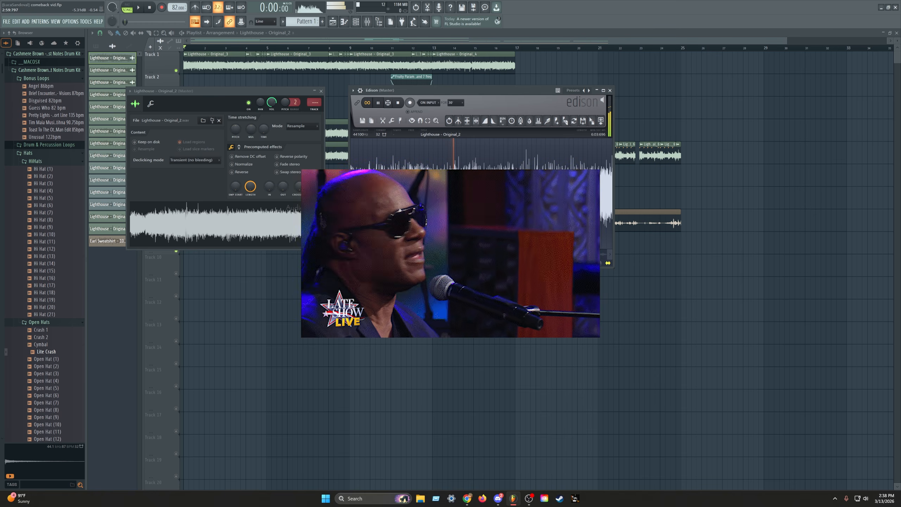
pyautogui.press('space')
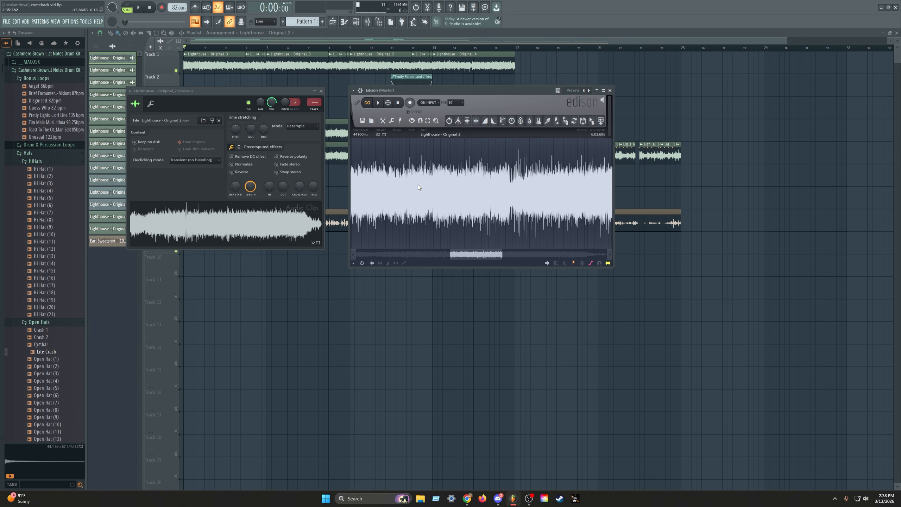
# Switch to the Live Laugh Love album in Apple Music, listen to exhaust as a reference, and return to WhoSampled.
pyautogui.click(466, 499)
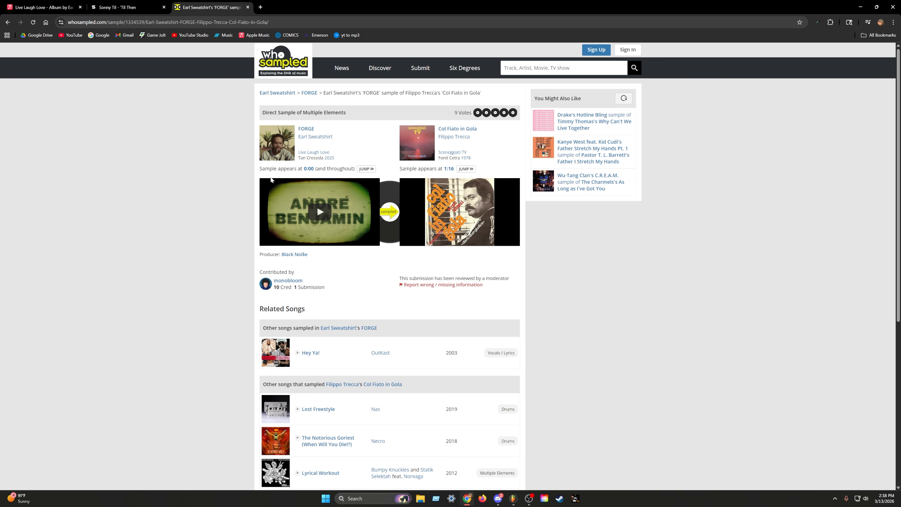
pyautogui.click(43, 7)
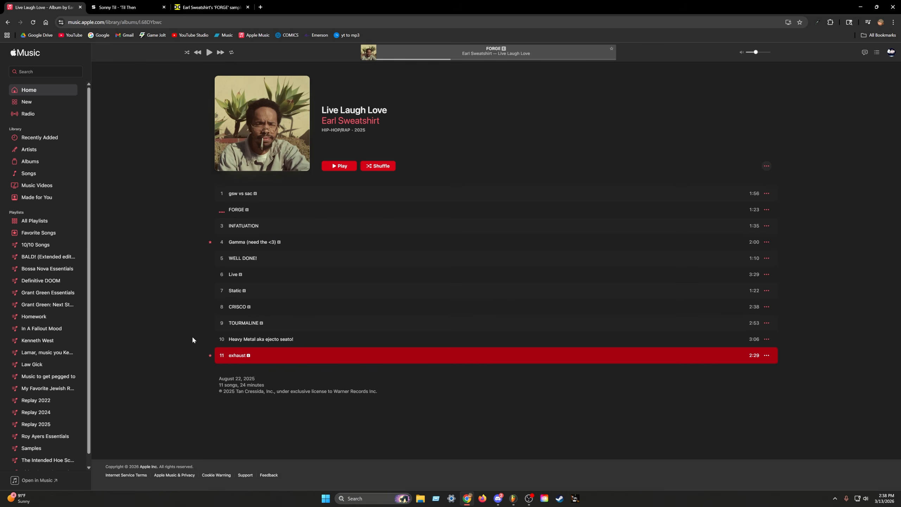
pyautogui.click(221, 357)
pyautogui.click(209, 54)
pyautogui.click(210, 7)
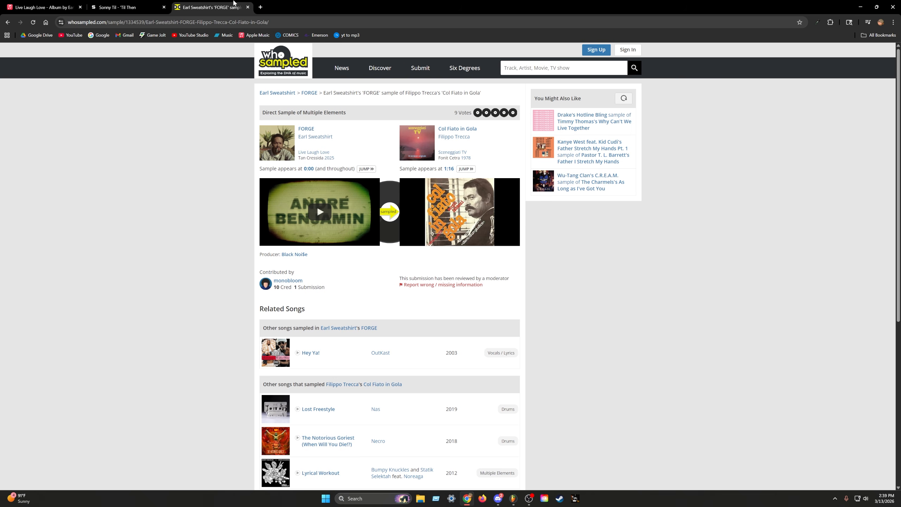
# Return to FL Studio, examine the sample's waveform around 2:40 in Edison, and close the open sample windows.
pyautogui.click(513, 499)
pyautogui.scroll(-2, 445, 177)
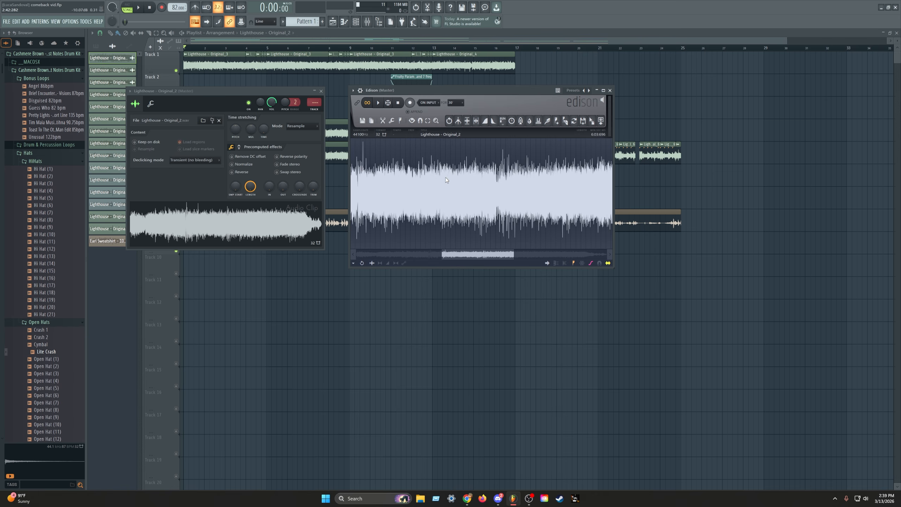
pyautogui.scroll(2, 440, 184)
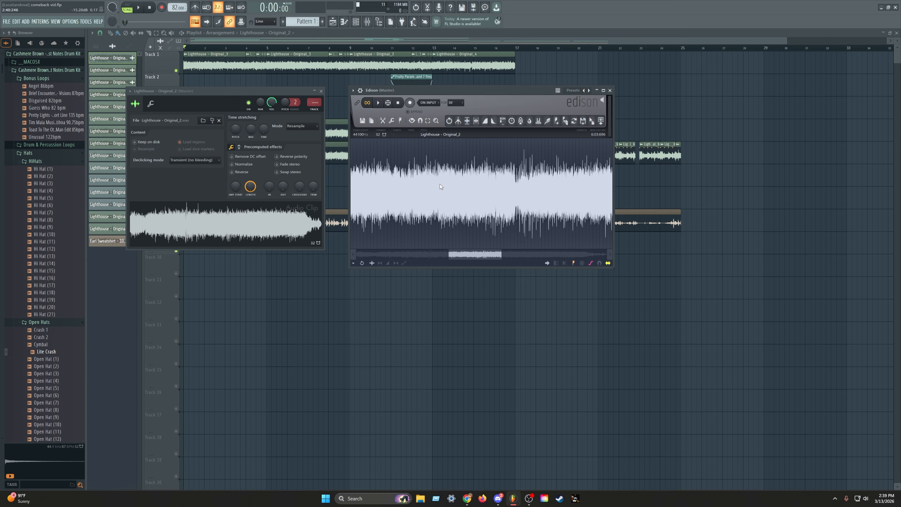
pyautogui.rightClick(422, 324)
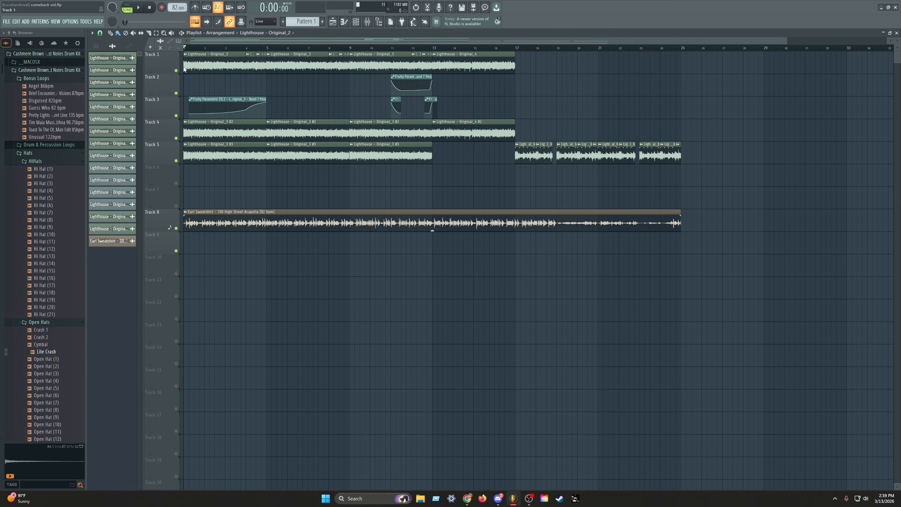
# Inspect the channel settings of the Lighthouse - Original_3 clip on Track 1 and its #2 copy on Track 4.
pyautogui.doubleClick(199, 59)
pyautogui.rightClick(252, 85)
pyautogui.rightClick(174, 70)
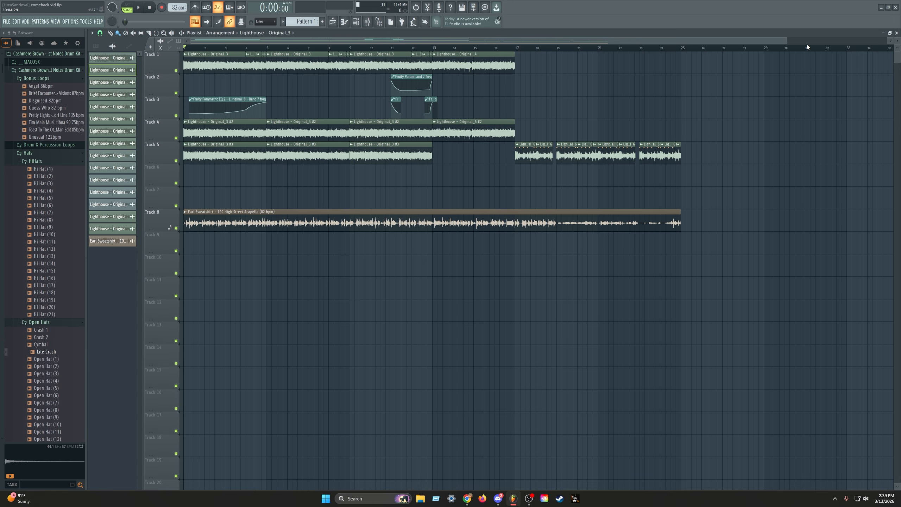
pyautogui.moveTo(786, 40); pyautogui.dragTo(571, 40)
pyautogui.doubleClick(270, 64)
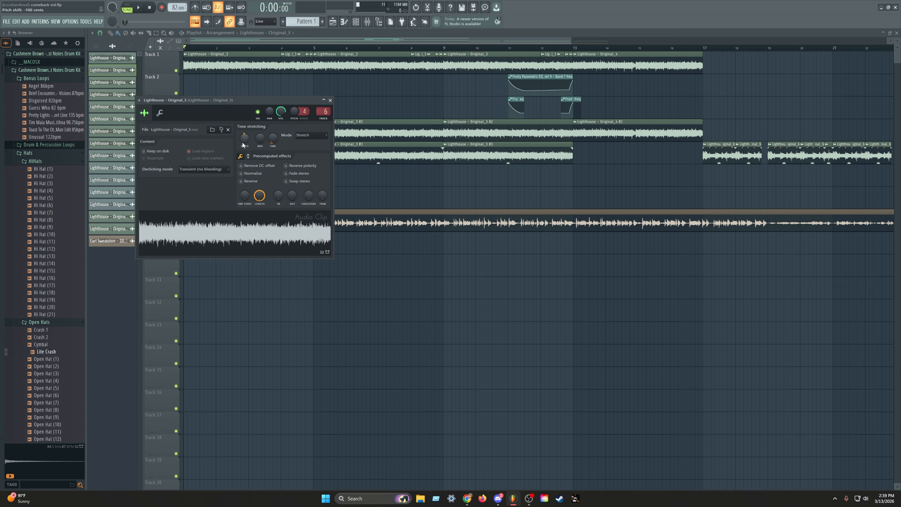
pyautogui.rightClick(248, 91)
pyautogui.doubleClick(233, 133)
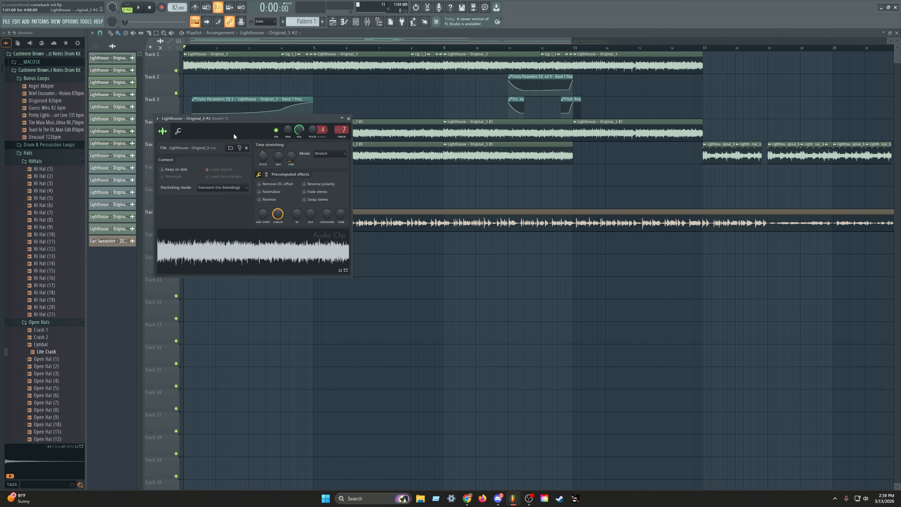
pyautogui.rightClick(235, 76)
pyautogui.doubleClick(236, 64)
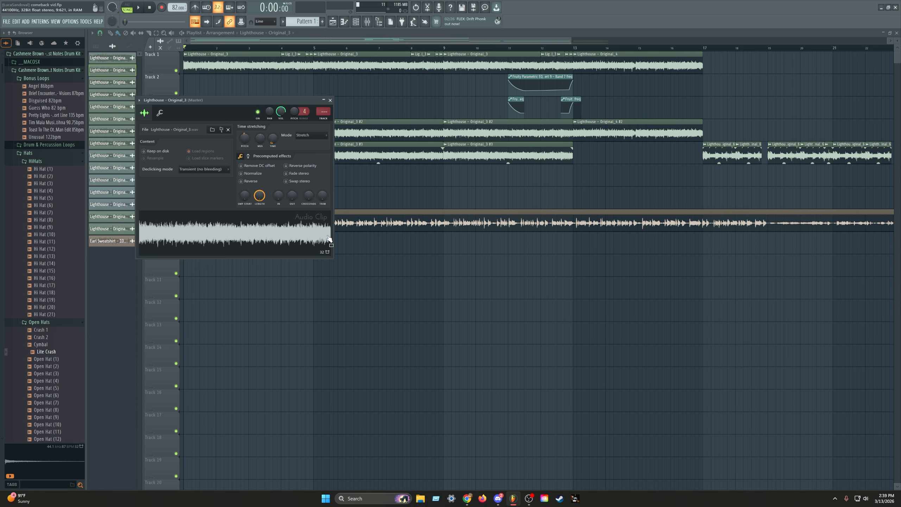
# Switch to the Live Laugh Love album in Apple Music, listen to Static as a reference, and return to FL Studio.
pyautogui.click(466, 498)
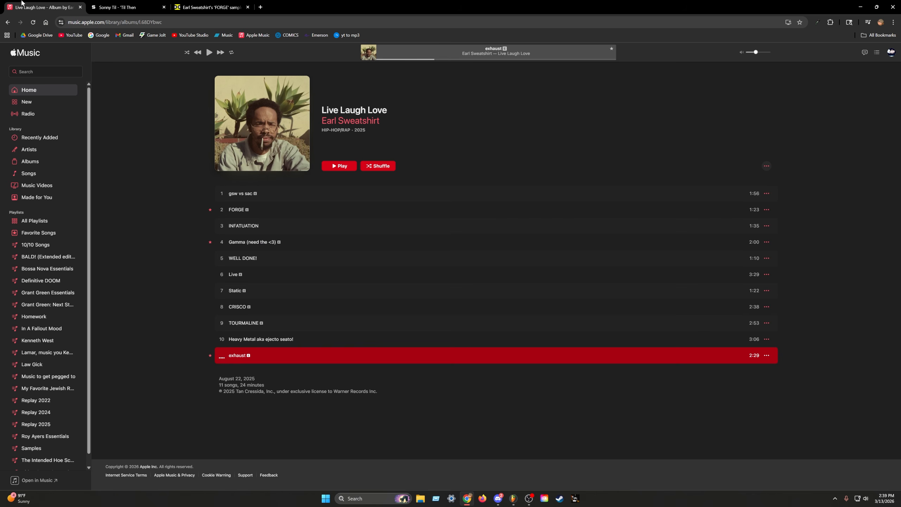
pyautogui.click(43, 7)
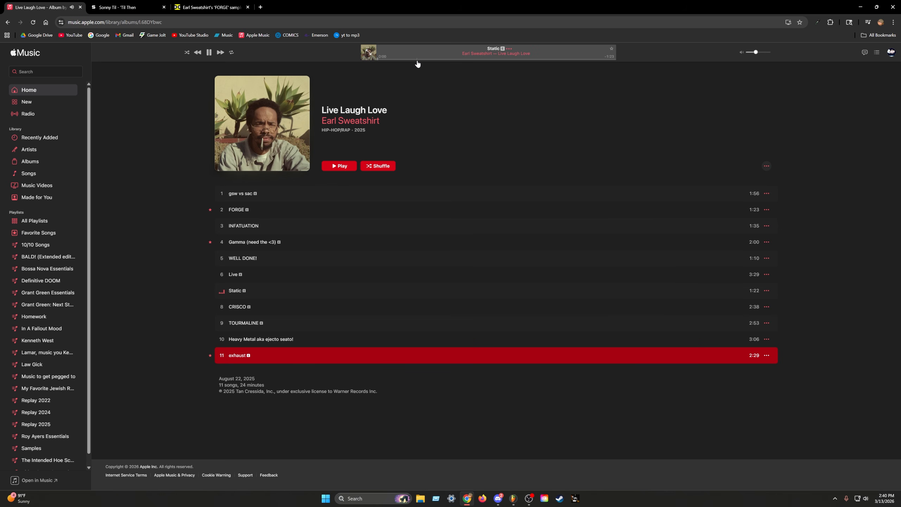
pyautogui.click(417, 59)
pyautogui.click(210, 53)
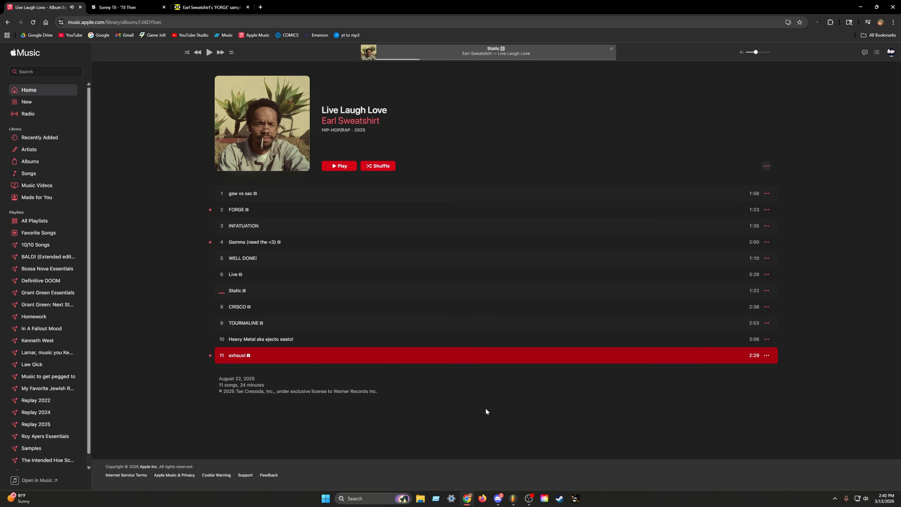
pyautogui.click(513, 499)
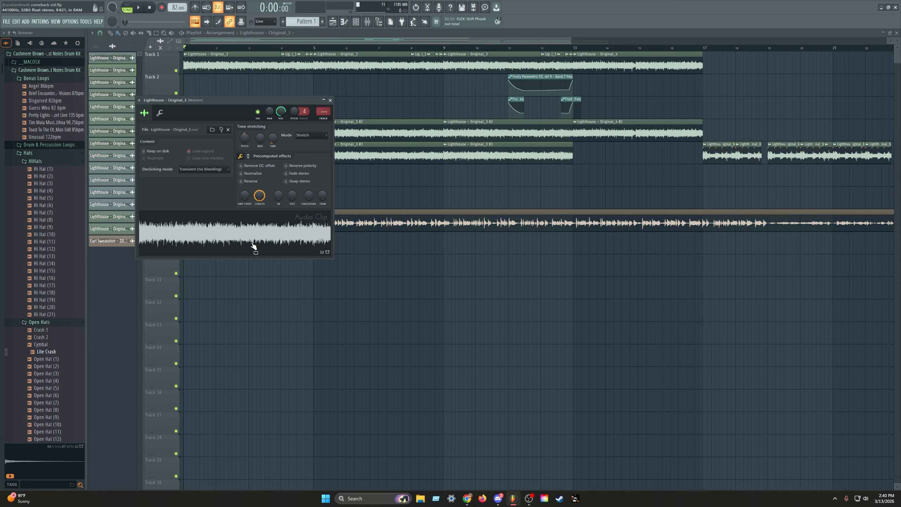
# Route the Lighthouse - Original_3 clip to mixer track 6 and audition it through the Fruity Limiter, comparing LIMIT and COMP modes.
pyautogui.hotkey('ctrl', 'l')
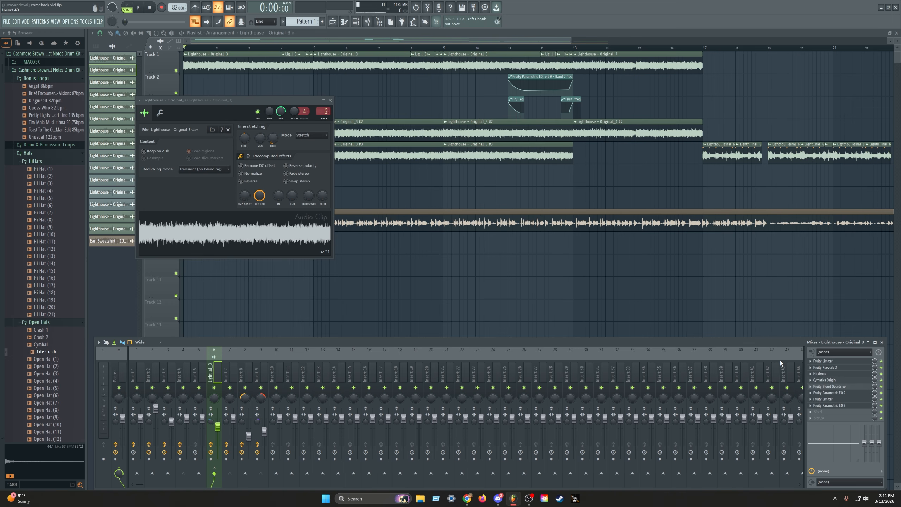
pyautogui.click(824, 361)
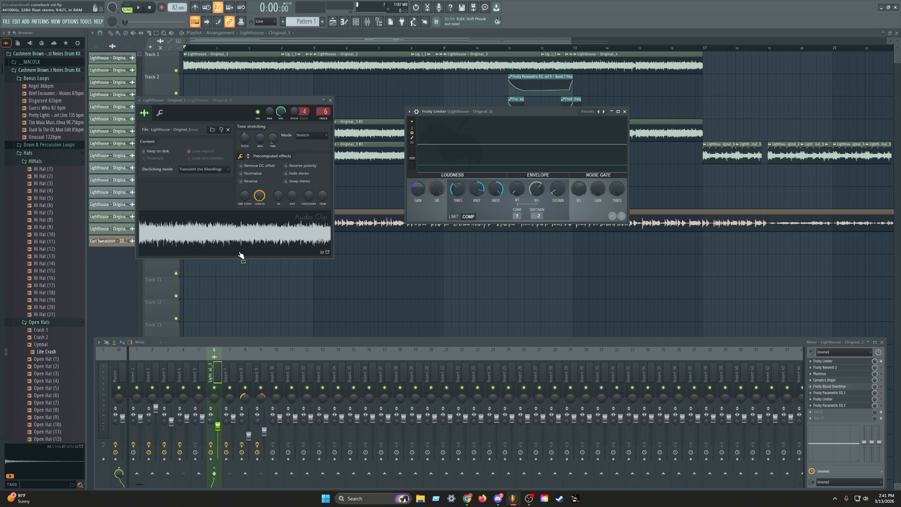
pyautogui.click(272, 243)
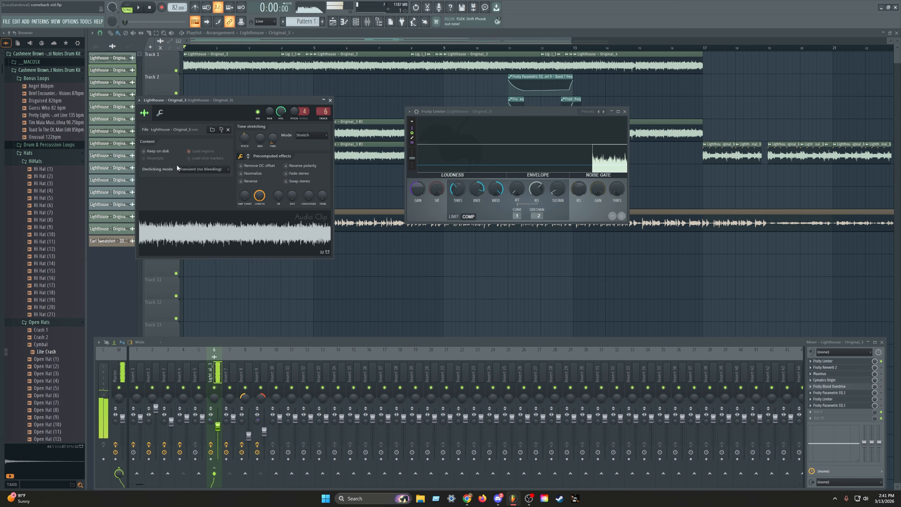
pyautogui.click(454, 216)
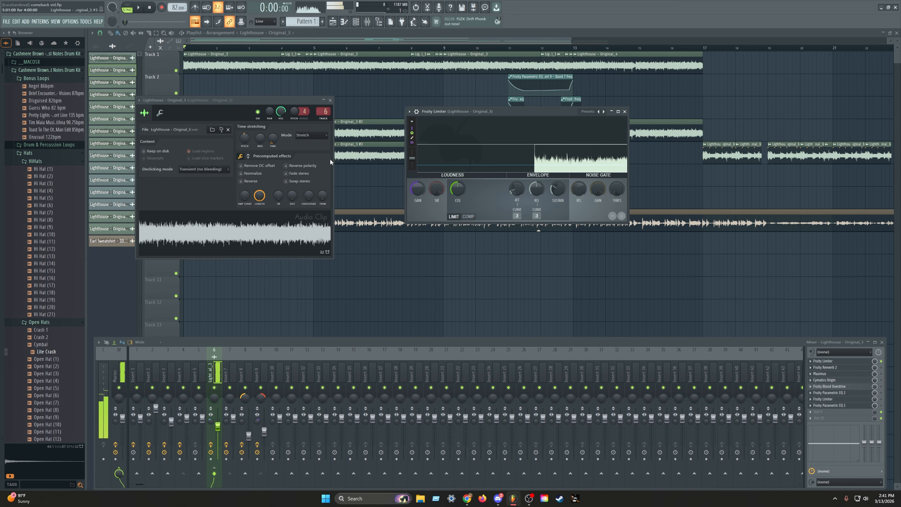
pyautogui.click(468, 217)
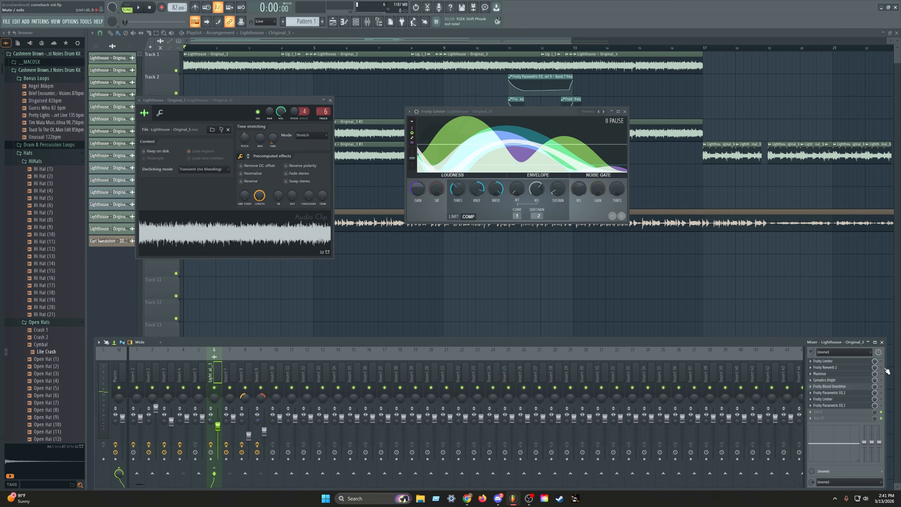
pyautogui.click(625, 111)
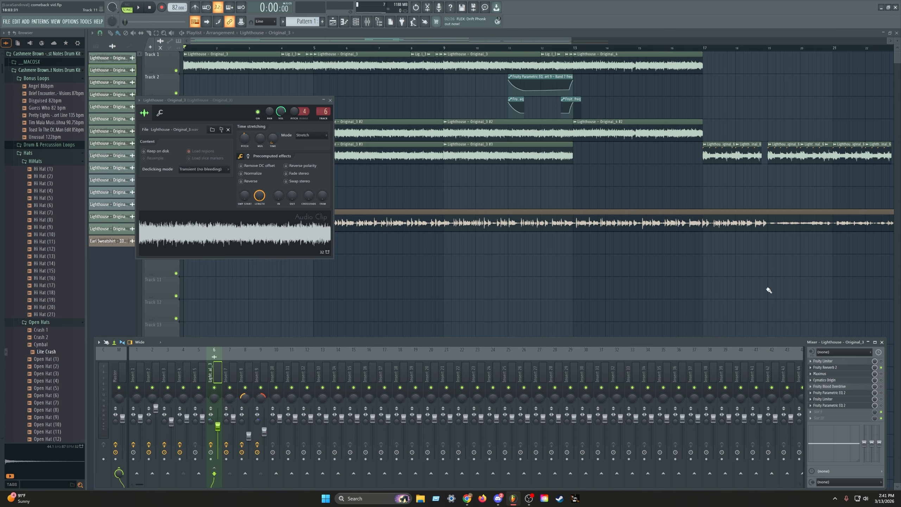
# Open Fruity Reverb 2 and Maximus on mixer track 6 and listen to the clip while trying the track's volume.
pyautogui.click(839, 368)
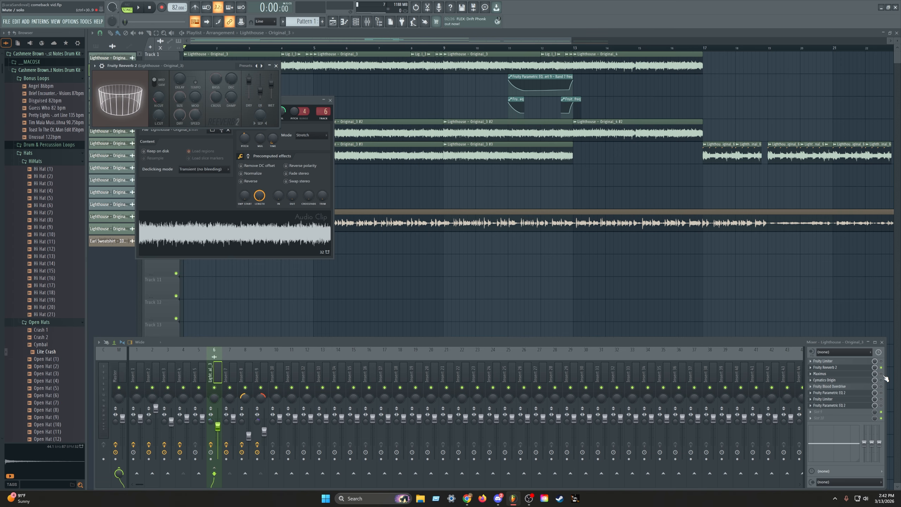
pyautogui.click(828, 373)
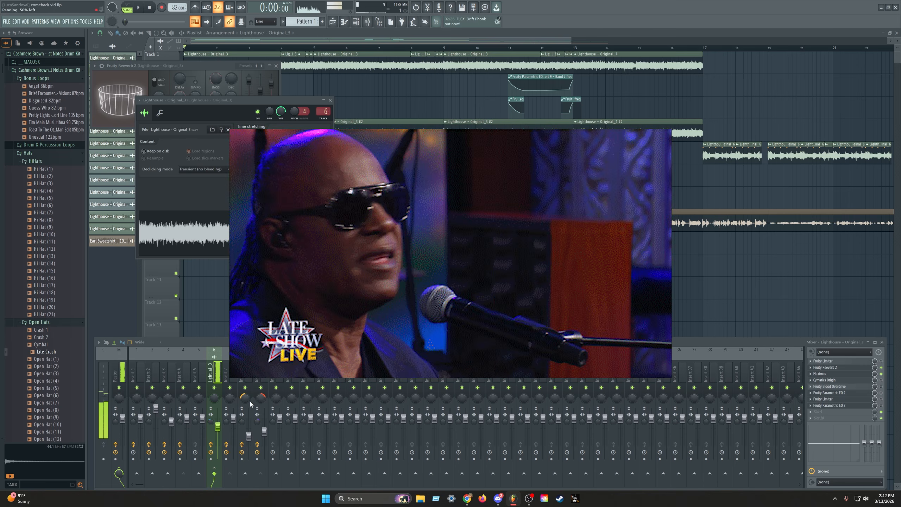
pyautogui.moveTo(218, 424); pyautogui.dragTo(218, 419)
pyautogui.rightClick(217, 427)
pyautogui.click(234, 464)
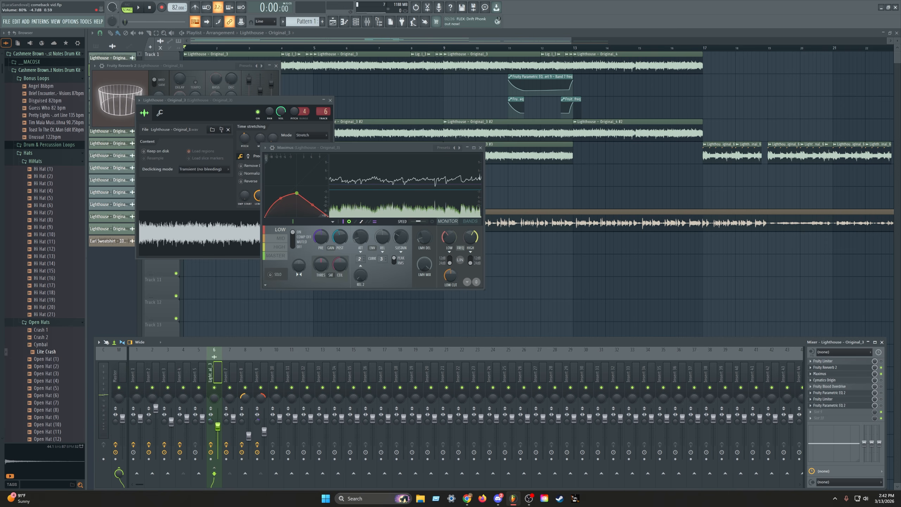
pyautogui.click(226, 241)
pyautogui.click(364, 148)
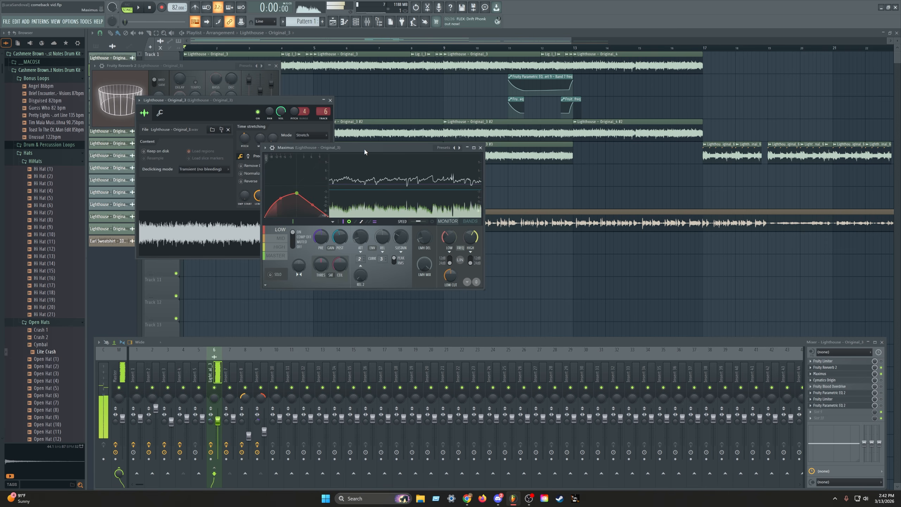
pyautogui.click(149, 8)
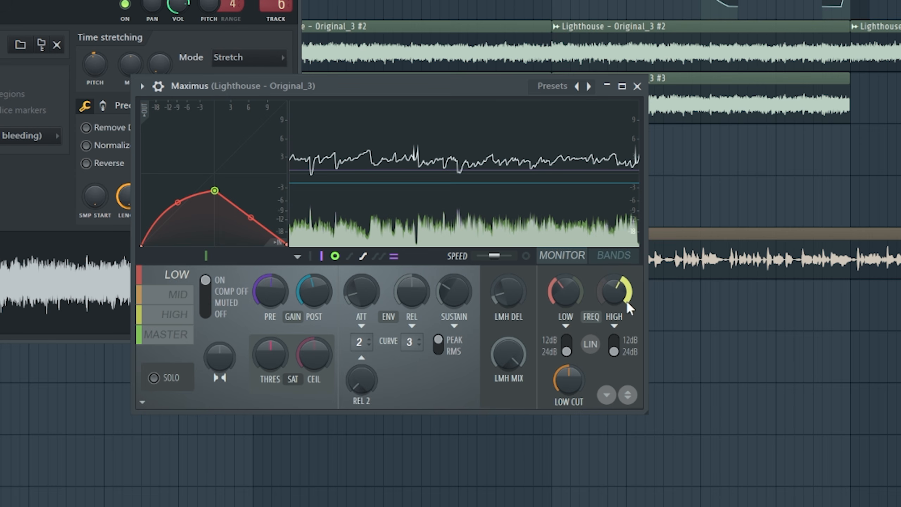
# Examine the crossover frequency controls and the Low and High band settings in Maximus.
pyautogui.click(614, 255)
pyautogui.moveTo(566, 291); pyautogui.dragTo(611, 293)
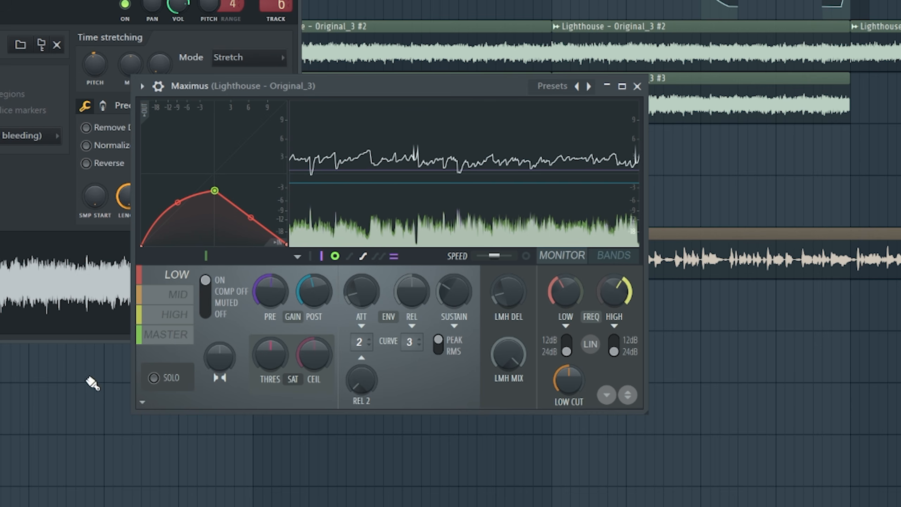
pyautogui.click(175, 314)
pyautogui.click(177, 278)
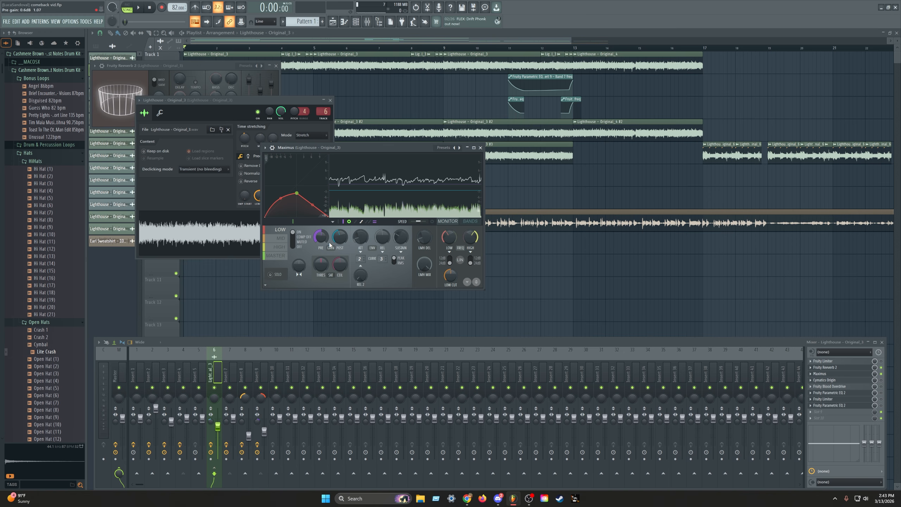
# Preview the clip while comparing the Maximus Mid and High bands, and raise the Mid band's post gain slightly.
pyautogui.click(282, 238)
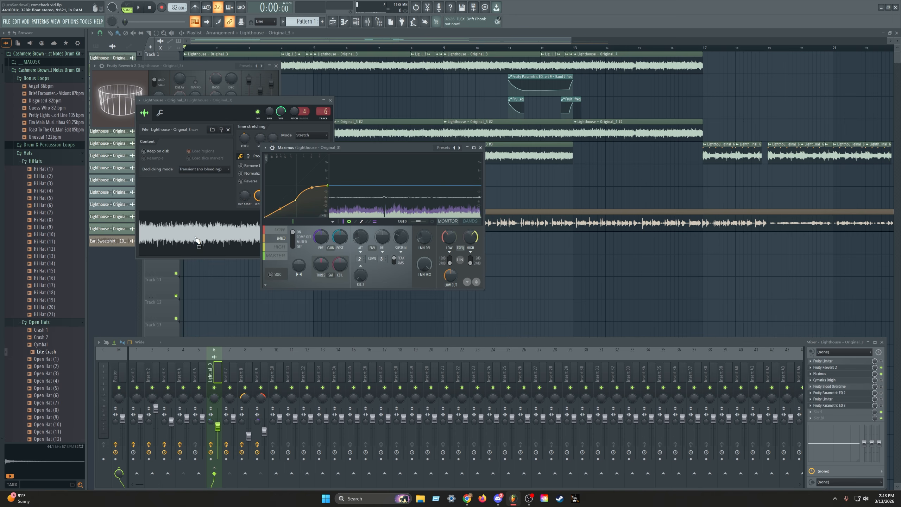
pyautogui.click(197, 240)
pyautogui.click(350, 148)
pyautogui.click(280, 247)
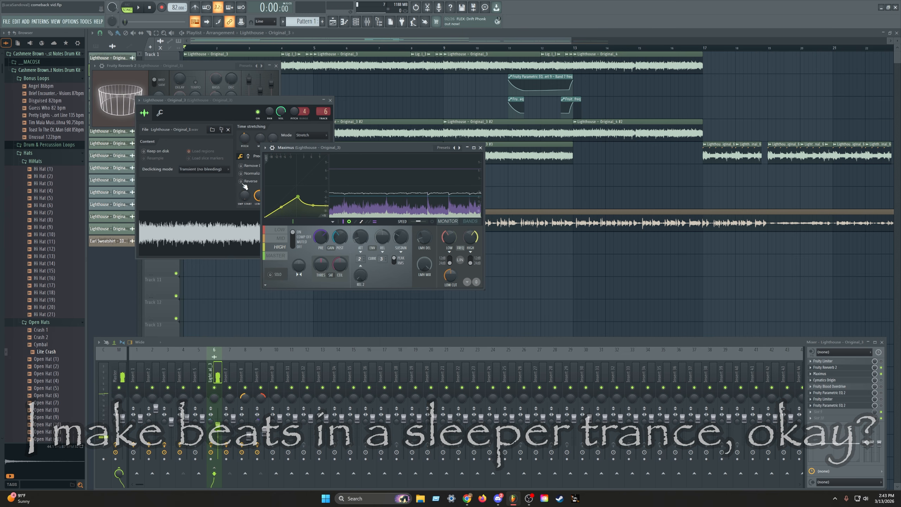
pyautogui.click(277, 231)
pyautogui.click(242, 248)
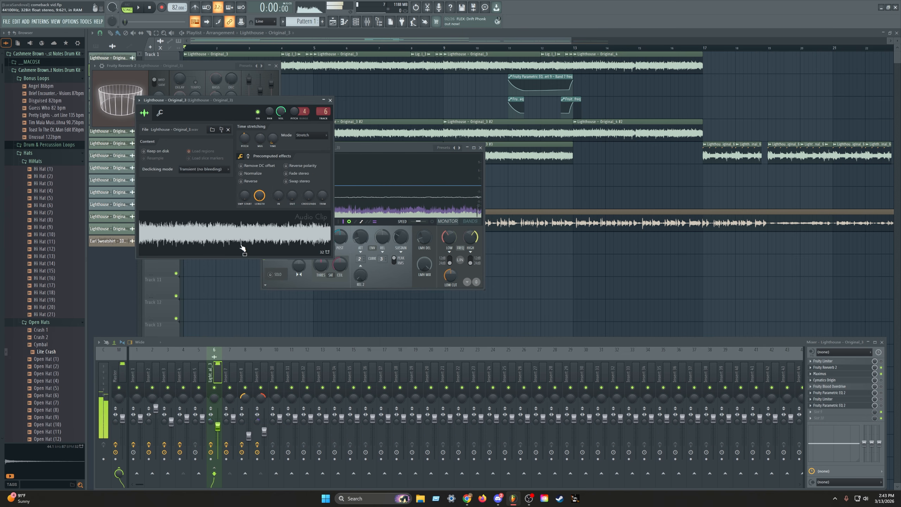
pyautogui.click(357, 144)
pyautogui.moveTo(340, 237); pyautogui.dragTo(340, 229)
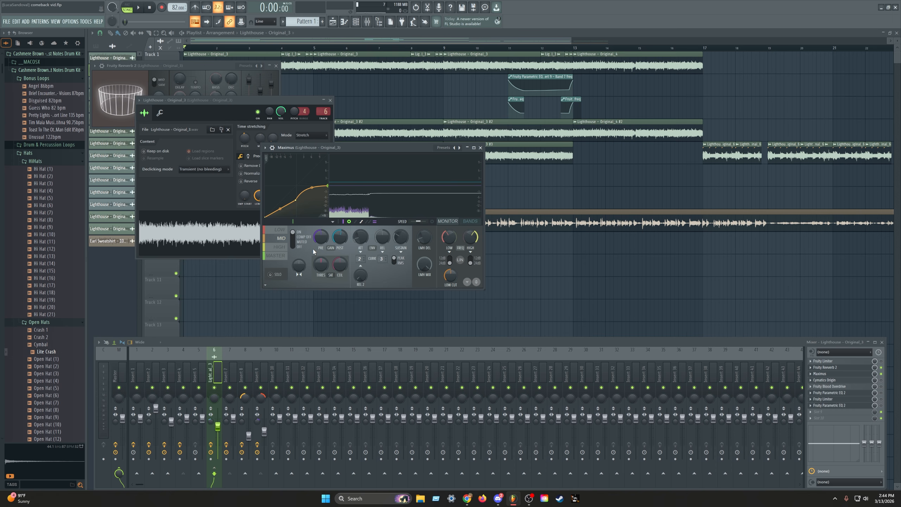
# Open the Cymatics Origin and Fruity Blood Overdrive effects on mixer track 6 and examine their settings.
pyautogui.click(826, 380)
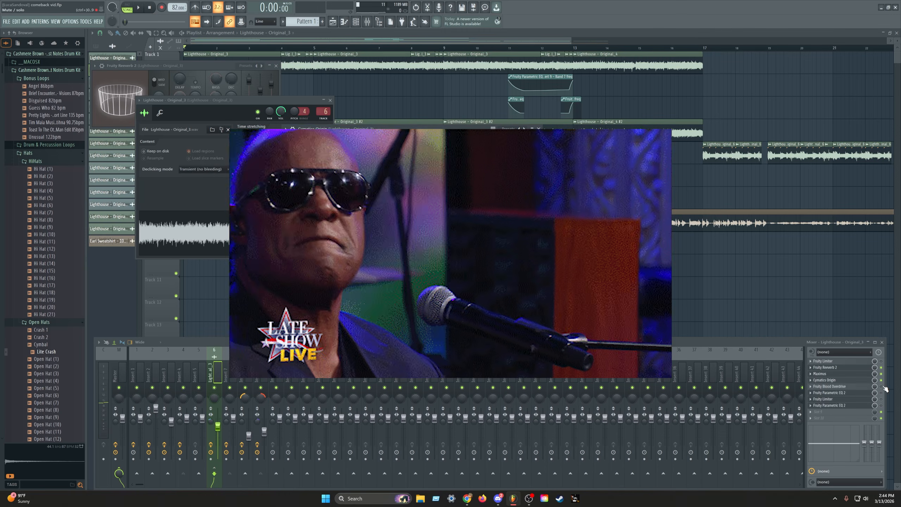
pyautogui.click(858, 388)
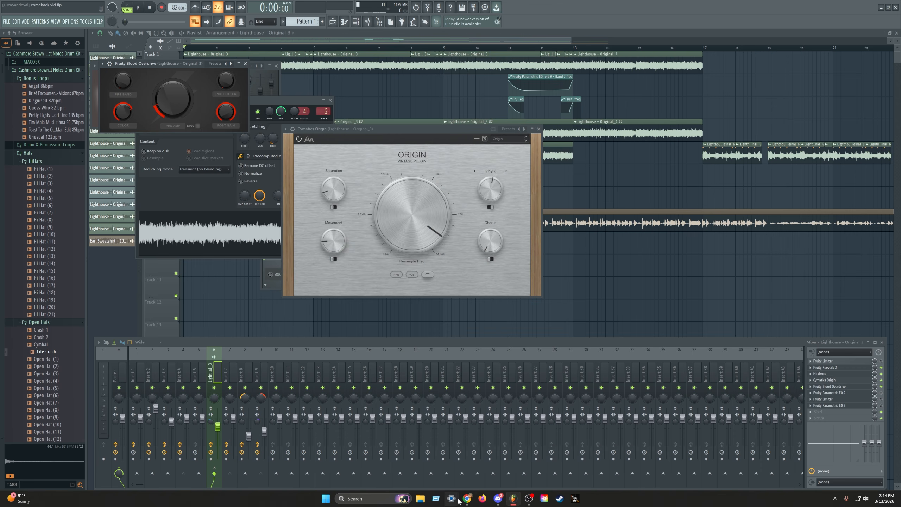
# Switch to Apple Music, view the Live Laugh Love cover art in its own tab, and return to FL Studio.
pyautogui.click(467, 499)
pyautogui.rightClick(272, 111)
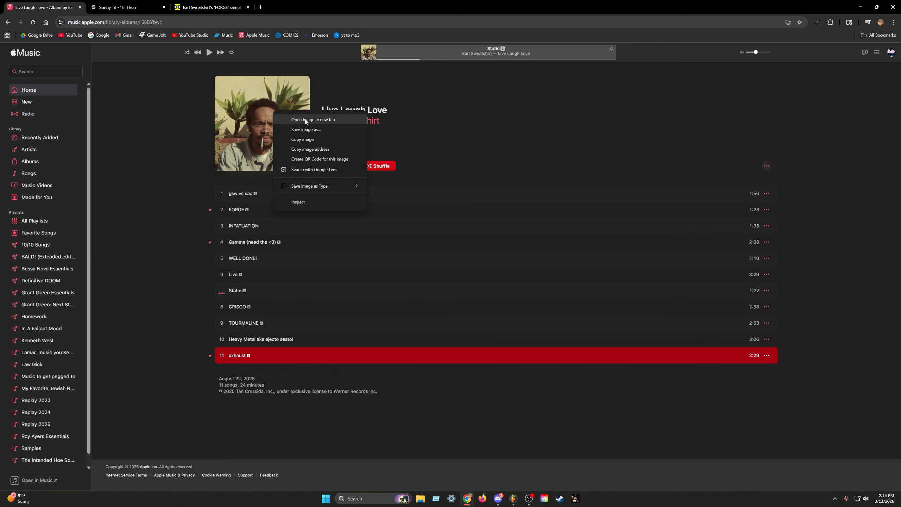
pyautogui.click(343, 118)
pyautogui.hotkey('ctrl', 'Tab')
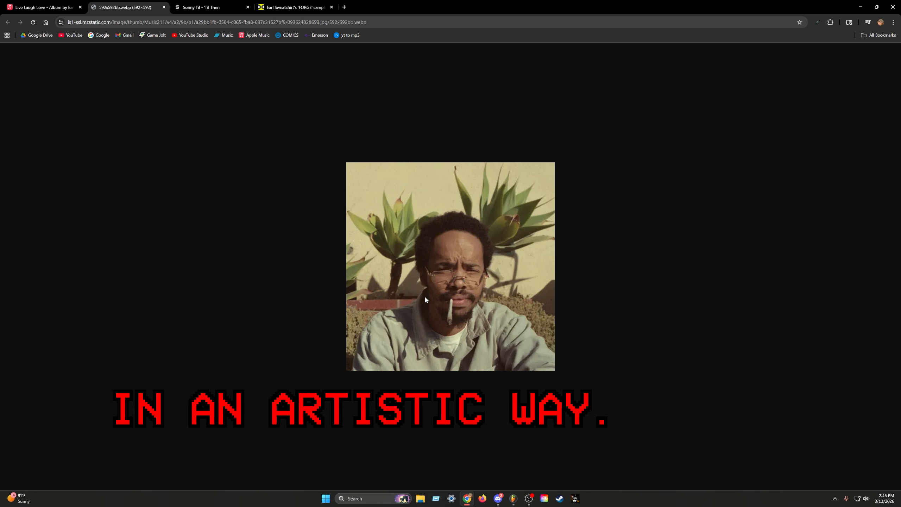
pyautogui.hotkey('ctrl', 'shift', 'Tab')
pyautogui.click(513, 498)
# Audition the clip with the first Fruity Parametric EQ 2 open, nudging the gain of its dipped band 7 to hear the effect.
pyautogui.click(135, 177)
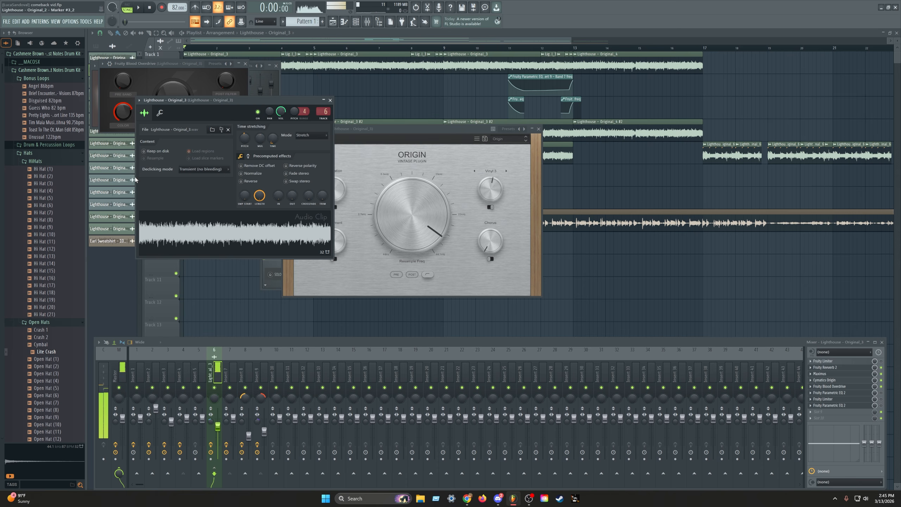
pyautogui.moveTo(183, 112); pyautogui.dragTo(278, 114)
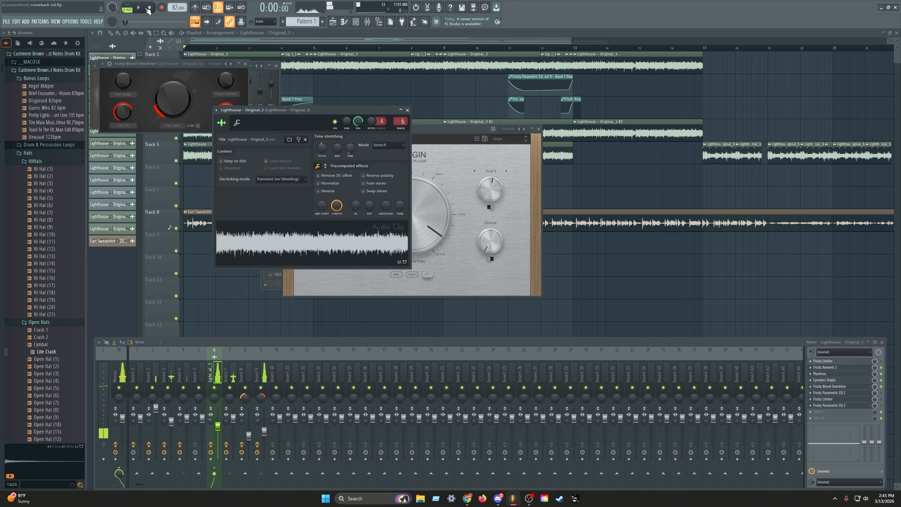
pyautogui.click(865, 392)
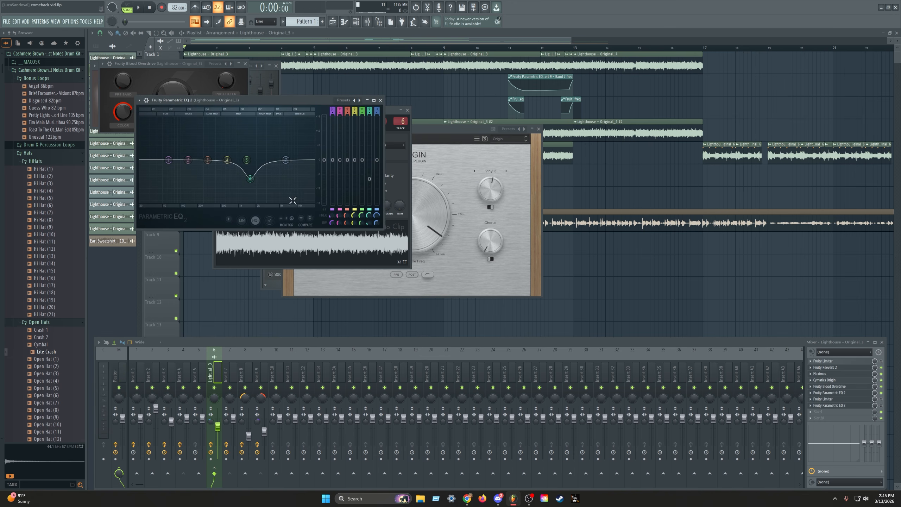
pyautogui.moveTo(241, 95); pyautogui.dragTo(580, 96)
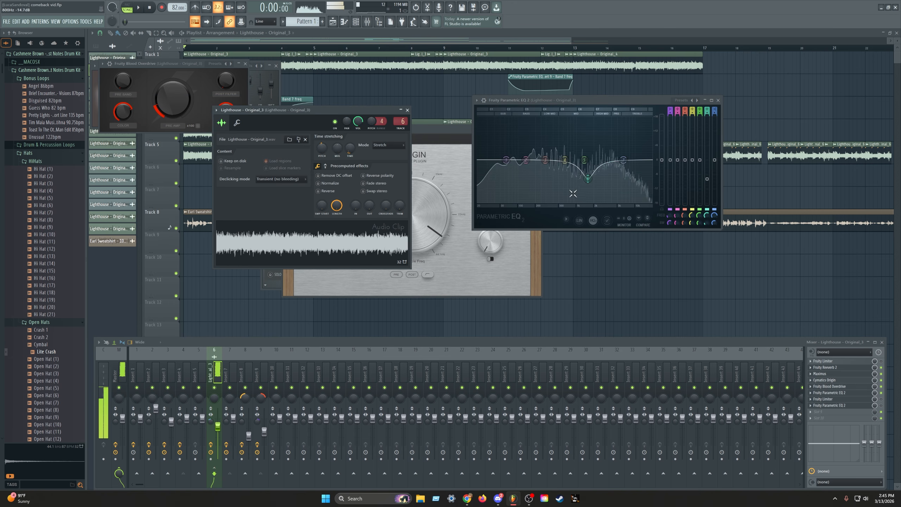
pyautogui.moveTo(592, 178); pyautogui.dragTo(592, 174)
pyautogui.moveTo(589, 175); pyautogui.dragTo(588, 178)
pyautogui.click(853, 356)
pyautogui.click(149, 8)
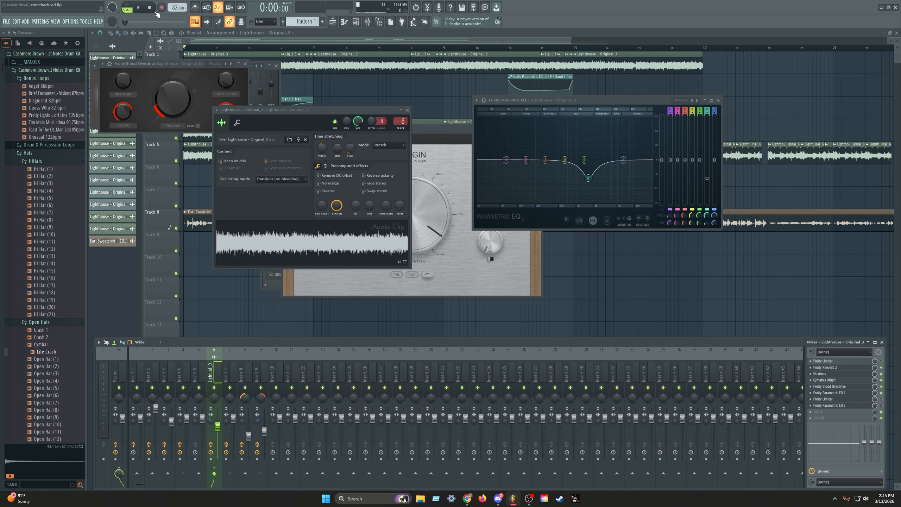
# Enable both Fruity Limiters on mixer track 6, and audition the clip through the second limiter before opening the last Parametric EQ 2.
pyautogui.click(882, 399)
pyautogui.click(882, 361)
pyautogui.click(871, 398)
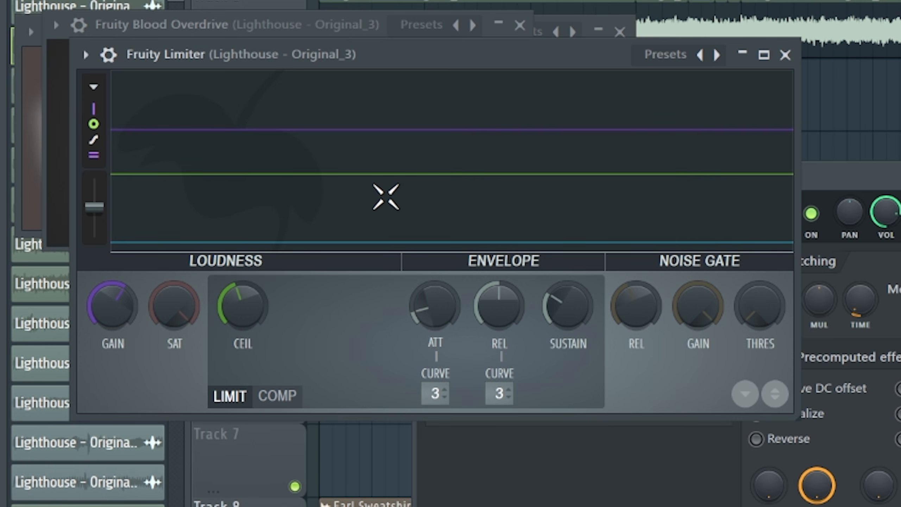
pyautogui.click(443, 501)
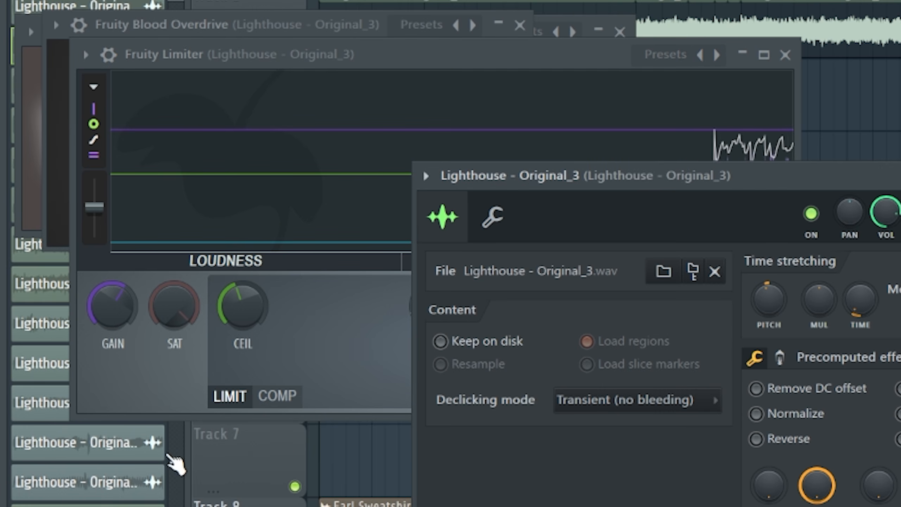
pyautogui.moveTo(555, 171); pyautogui.dragTo(900, 241)
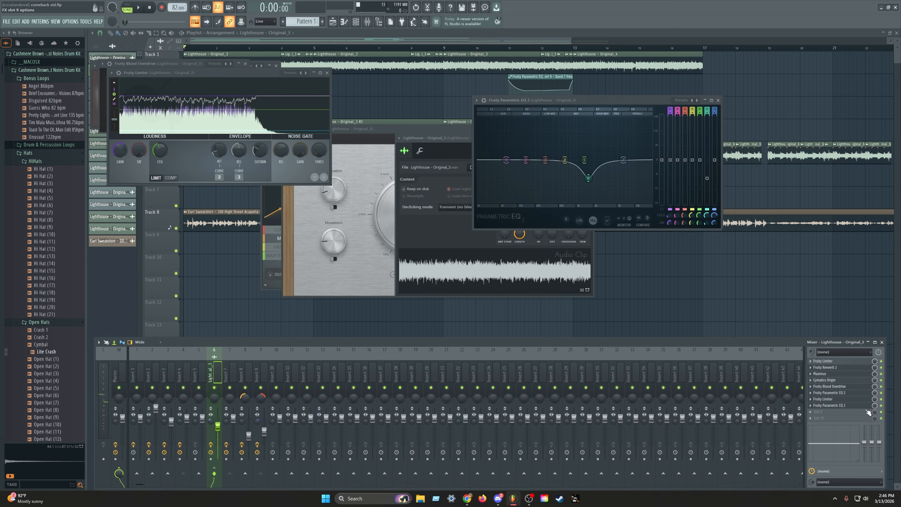
pyautogui.click(862, 406)
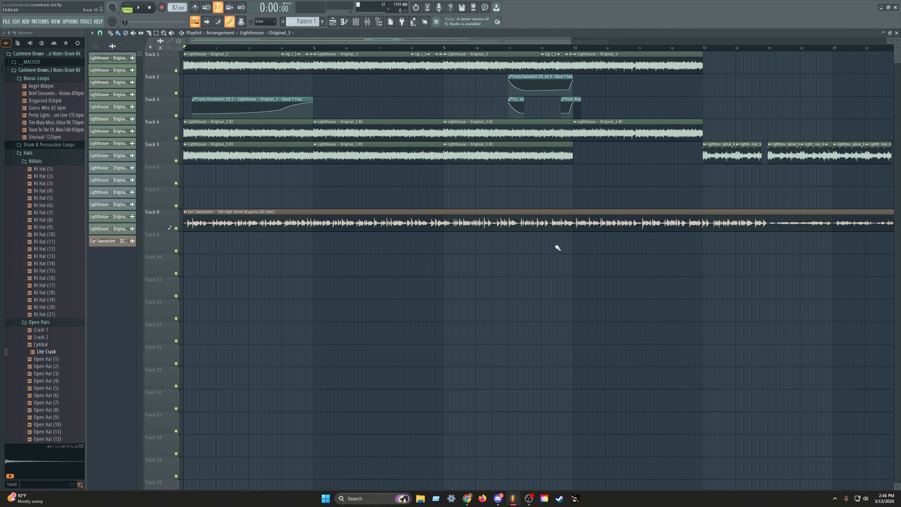
# Solo Track 1 in the playlist.
pyautogui.rightClick(173, 69)
pyautogui.click(164, 70)
pyautogui.rightClick(176, 71)
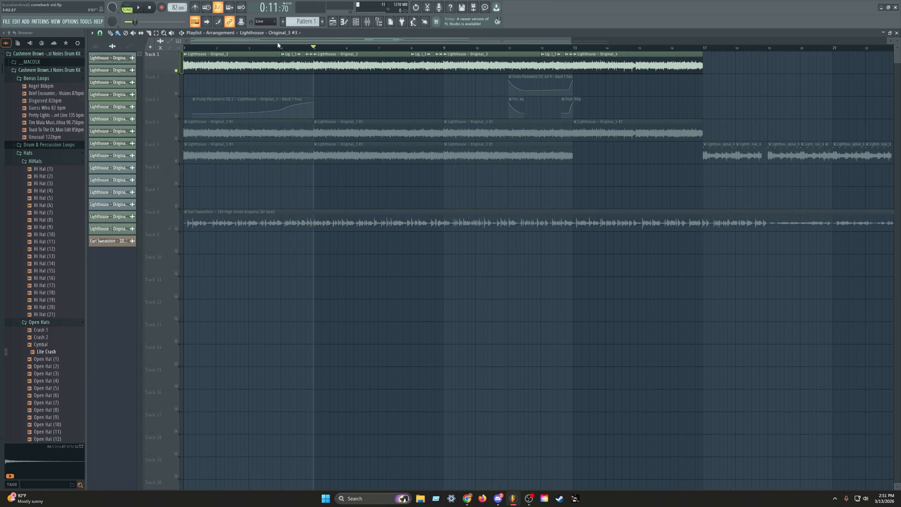
# Enable Track 3 in the playlist and audition the chopped Lighthouse section from bar 8.
pyautogui.moveTo(261, 48); pyautogui.dragTo(182, 48)
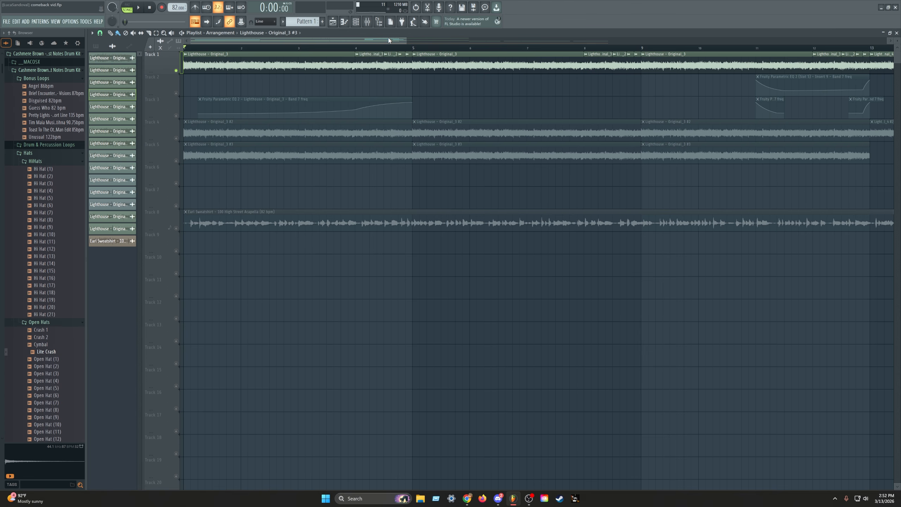
pyautogui.click(355, 48)
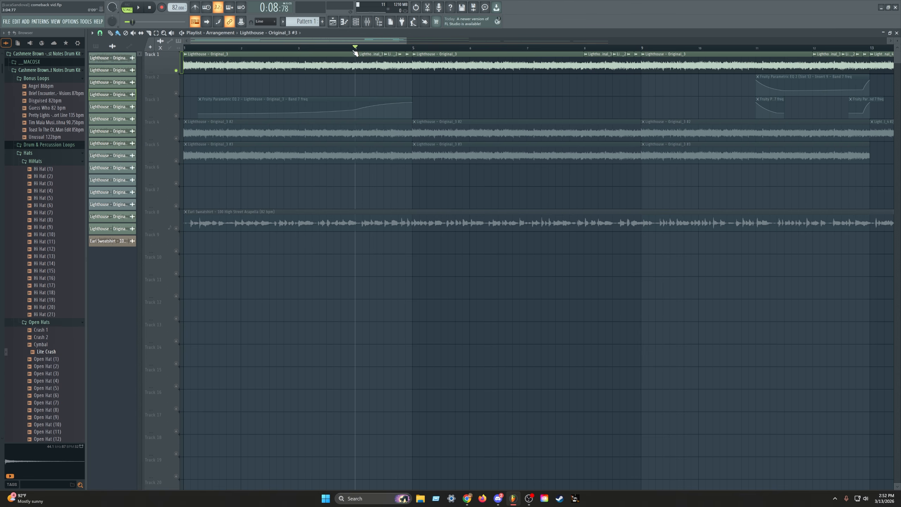
pyautogui.click(181, 112)
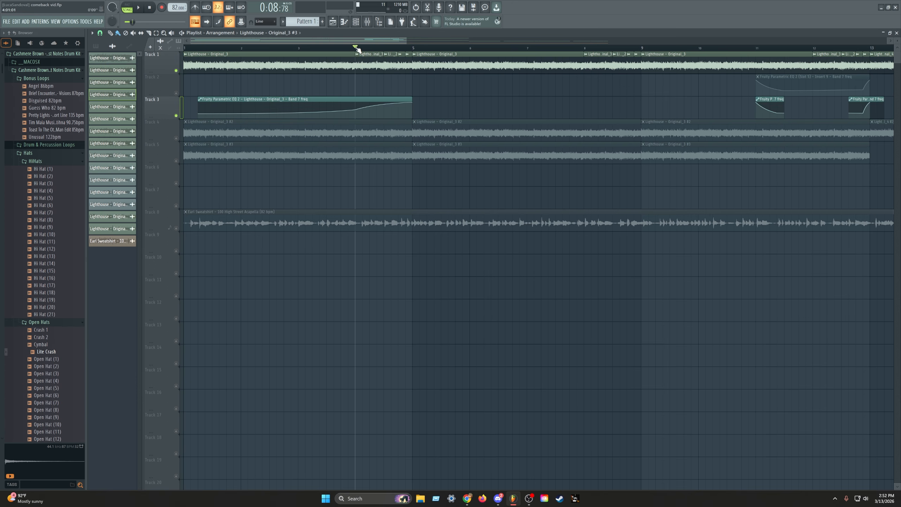
pyautogui.click(584, 48)
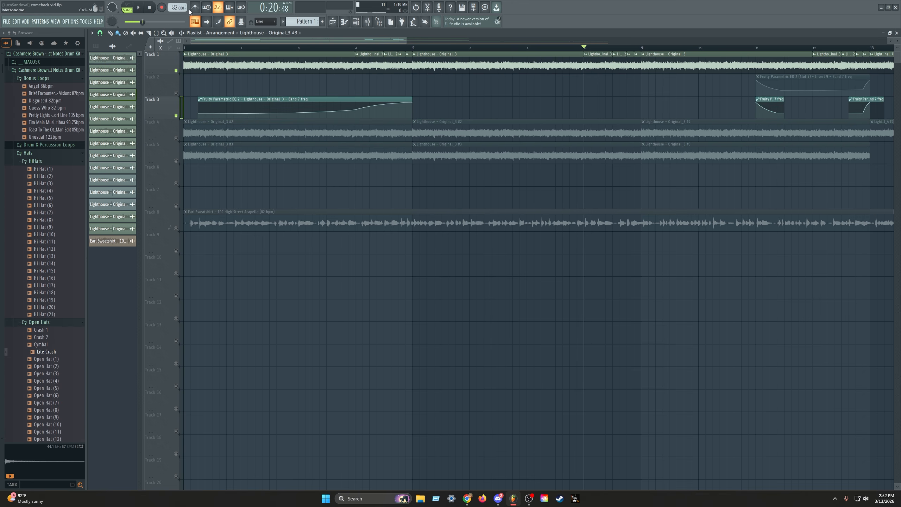
pyautogui.click(139, 7)
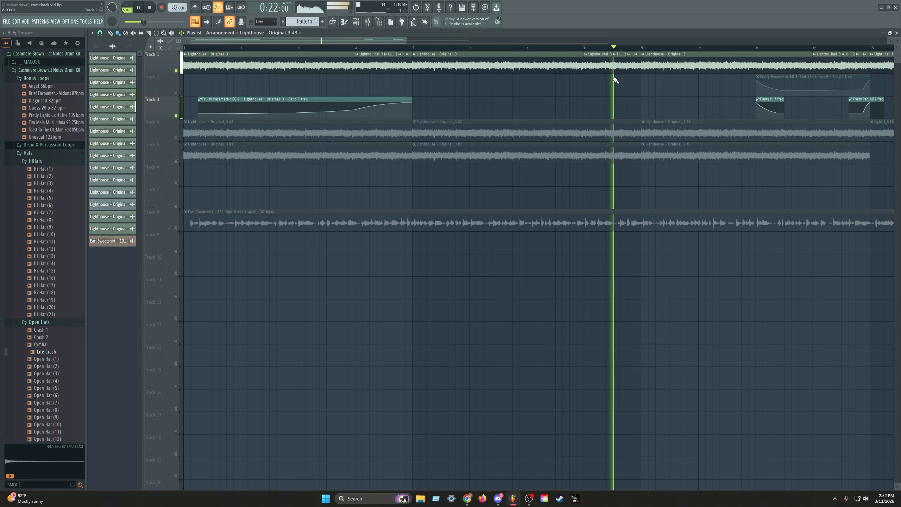
pyautogui.press('space')
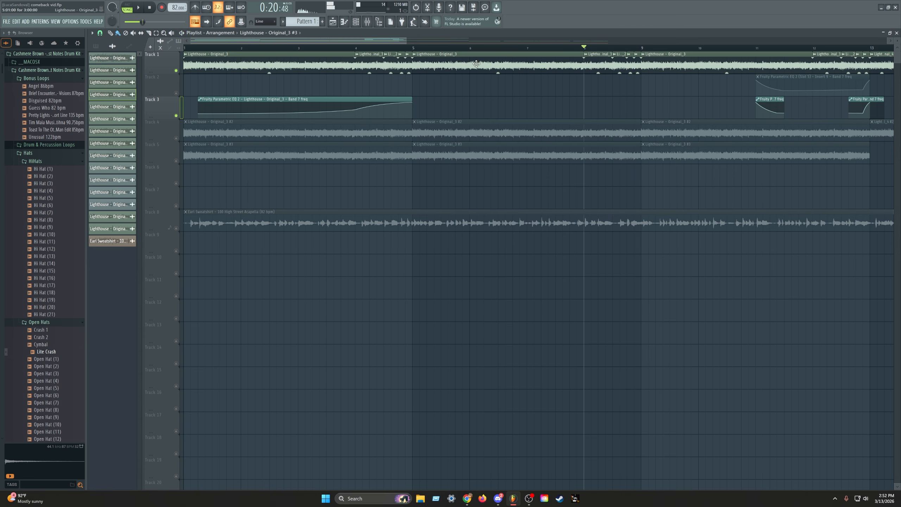
# Place the unchopped Lighthouse clip on Track 2 at bar 5 and audition it from bar 8 with Track 1 muted.
pyautogui.click(455, 66)
pyautogui.click(405, 82)
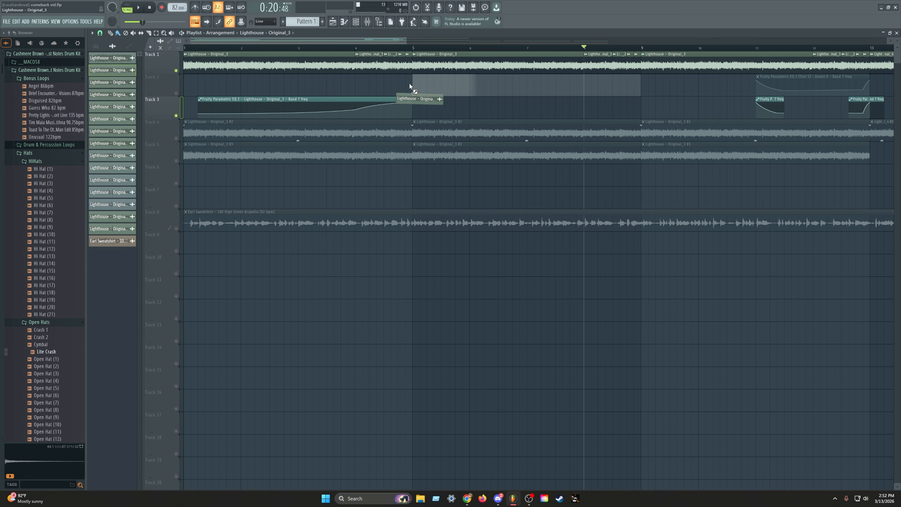
pyautogui.press('space')
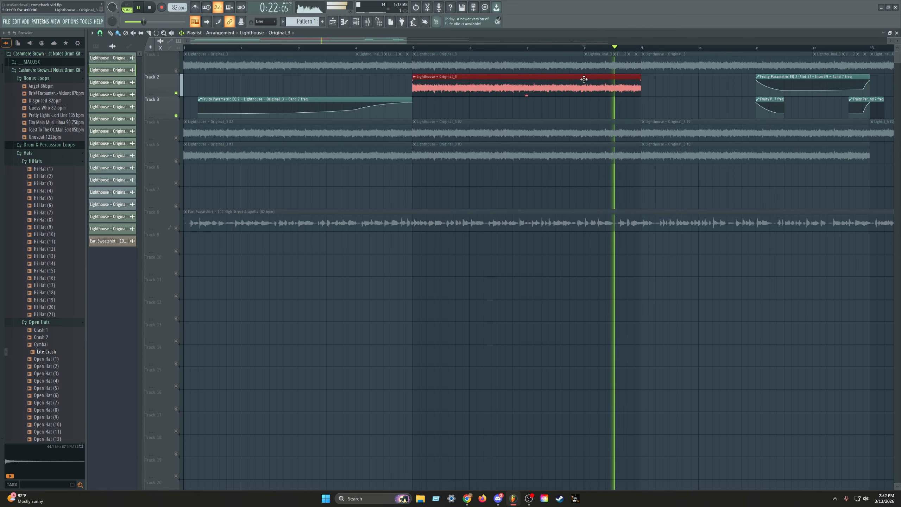
pyautogui.click(584, 48)
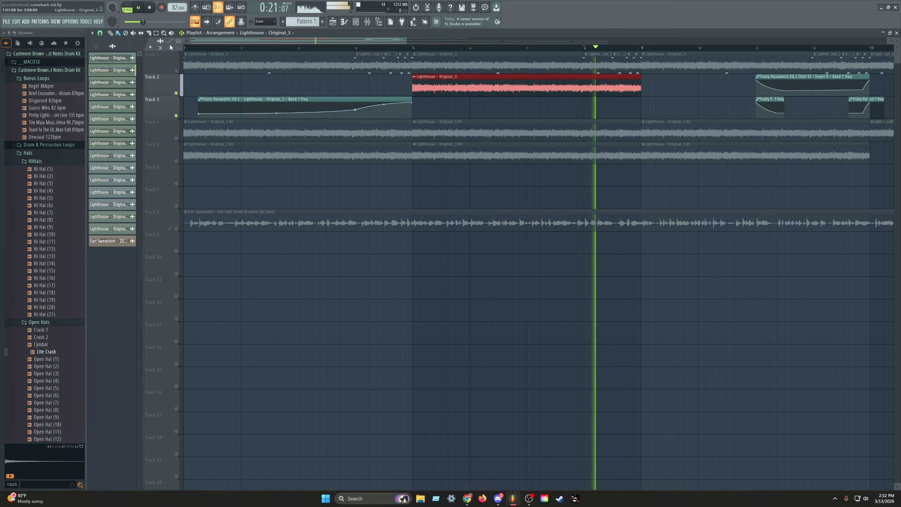
pyautogui.click(155, 7)
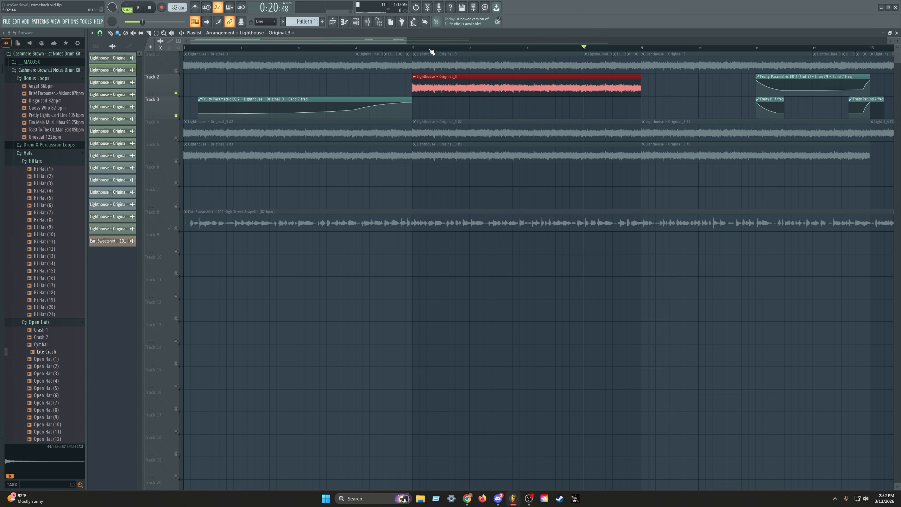
# Delete the unchopped clip from Track 2, mute that track, enable Track 1, and audition the chops from bar 8.
pyautogui.rightClick(434, 83)
pyautogui.click(176, 93)
pyautogui.click(176, 71)
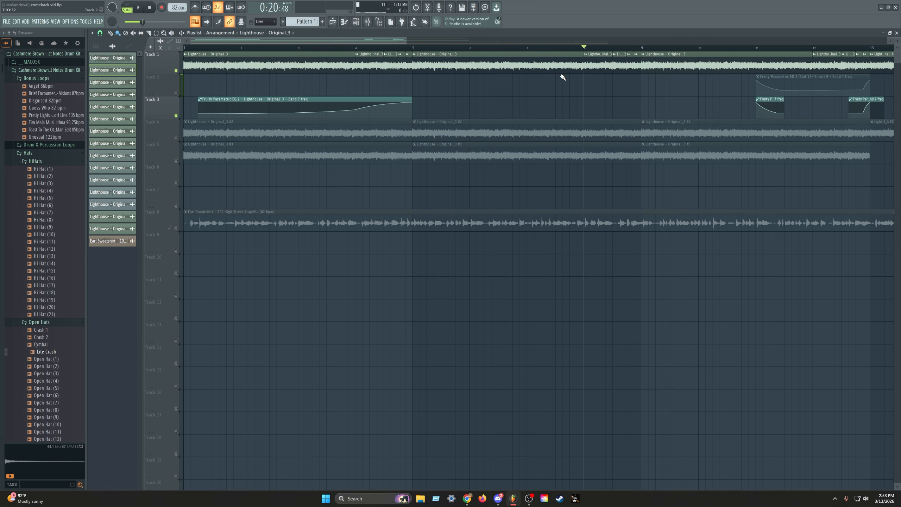
pyautogui.press('space')
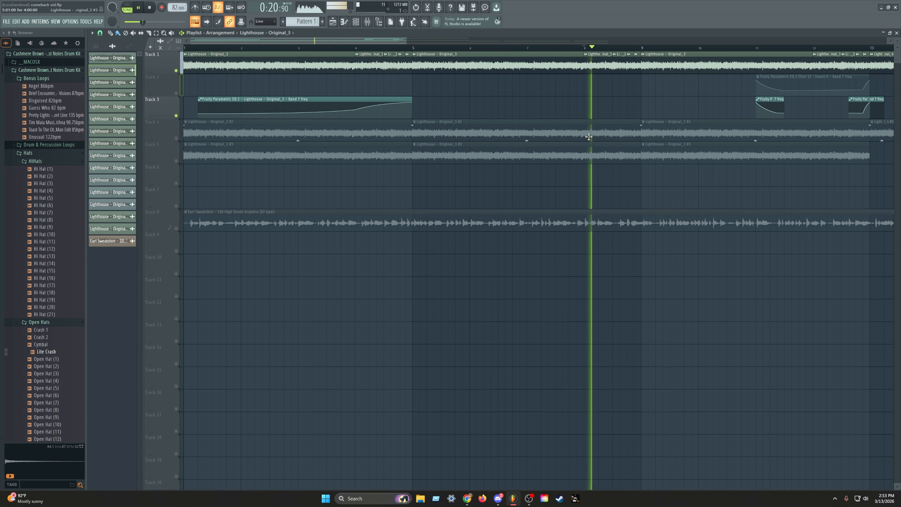
pyautogui.click(138, 8)
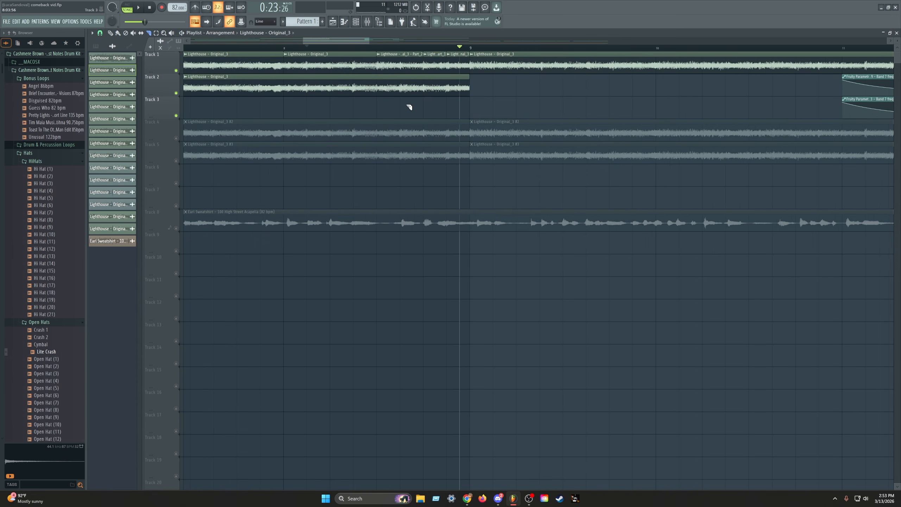
# Slice two short pieces off the end of the Lighthouse clip on Track 2, just before bar 9.
pyautogui.click(429, 80)
pyautogui.click(457, 79)
pyautogui.click(425, 77)
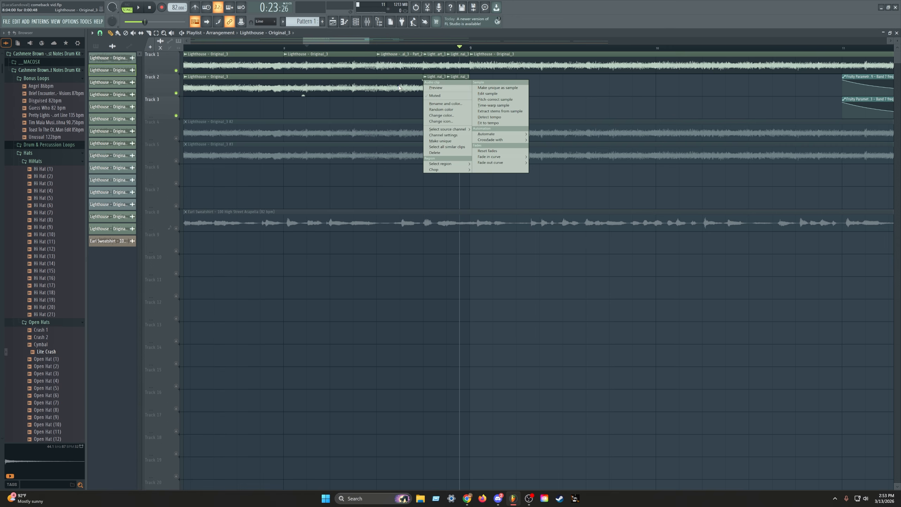
pyautogui.click(337, 110)
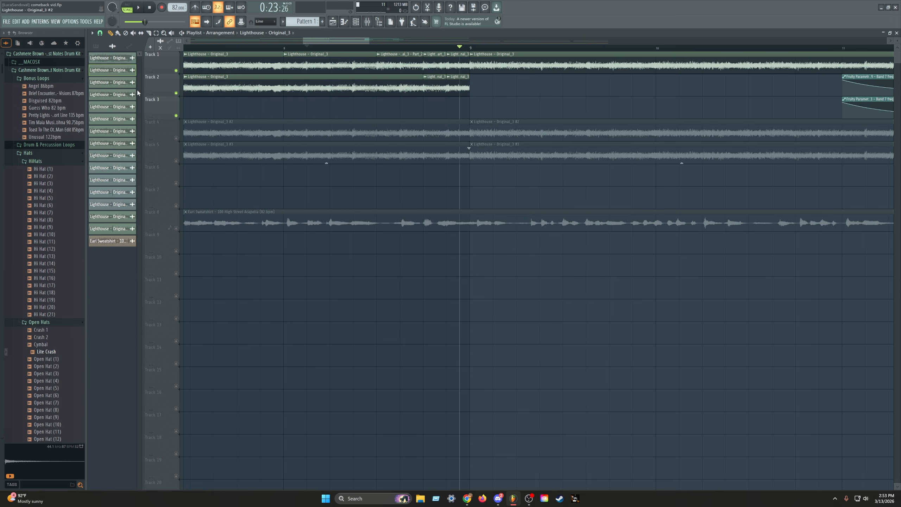
# Delete the sliced Lighthouse pieces from Track 2 and audition the Track 1 chops from the middle of bar 8.
pyautogui.doubleClick(434, 85)
pyautogui.rightClick(518, 95)
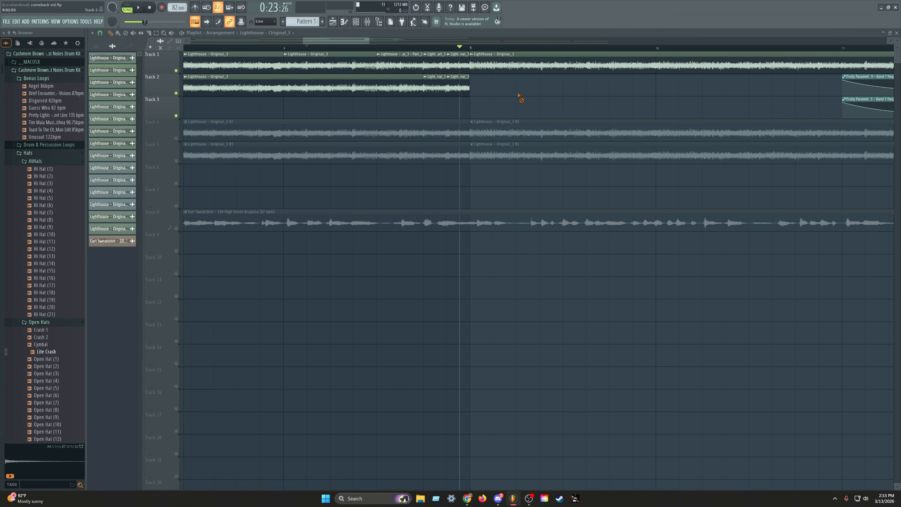
pyautogui.rightClick(414, 86)
pyautogui.click(377, 49)
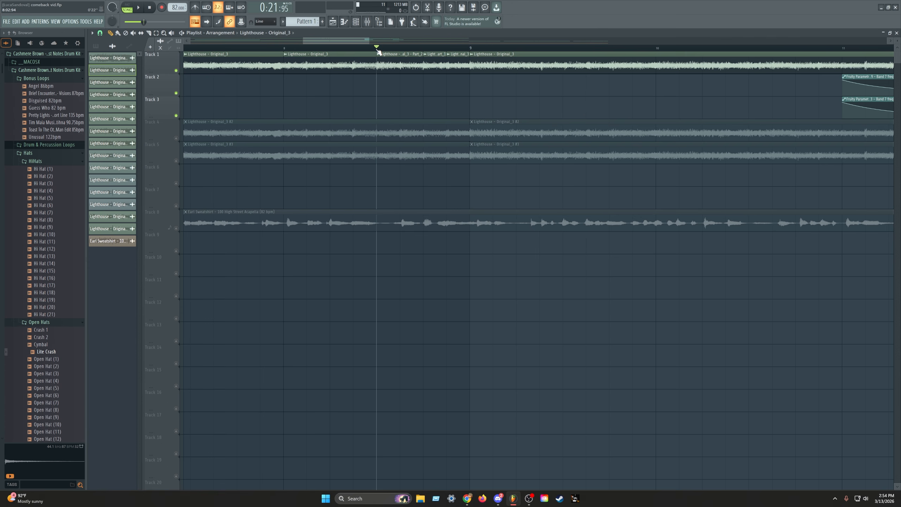
pyautogui.click(139, 8)
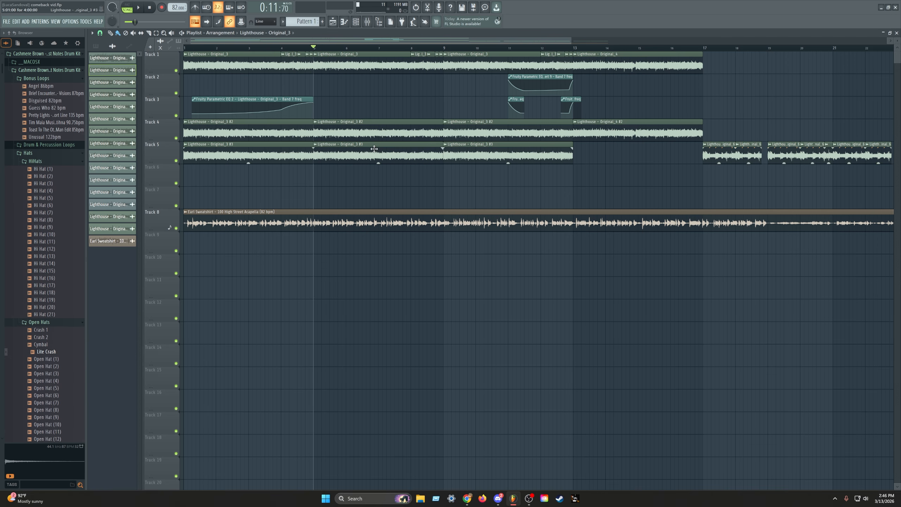
# Open the Track 4 Lighthouse clip's channel settings and Maximus on Insert 7, keeping both windows visible while previewing the sample.
pyautogui.doubleClick(369, 125)
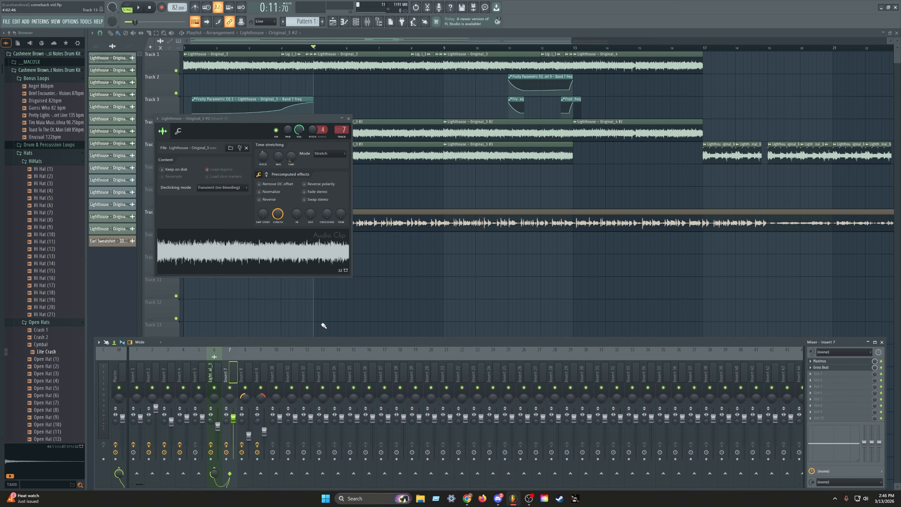
pyautogui.click(819, 360)
pyautogui.click(114, 162)
pyautogui.click(112, 154)
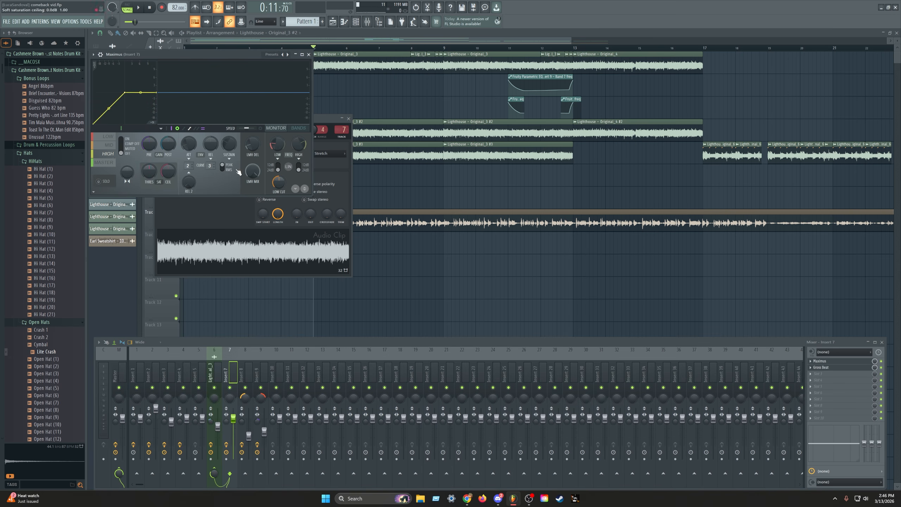
pyautogui.click(289, 249)
pyautogui.moveTo(277, 119); pyautogui.dragTo(499, 127)
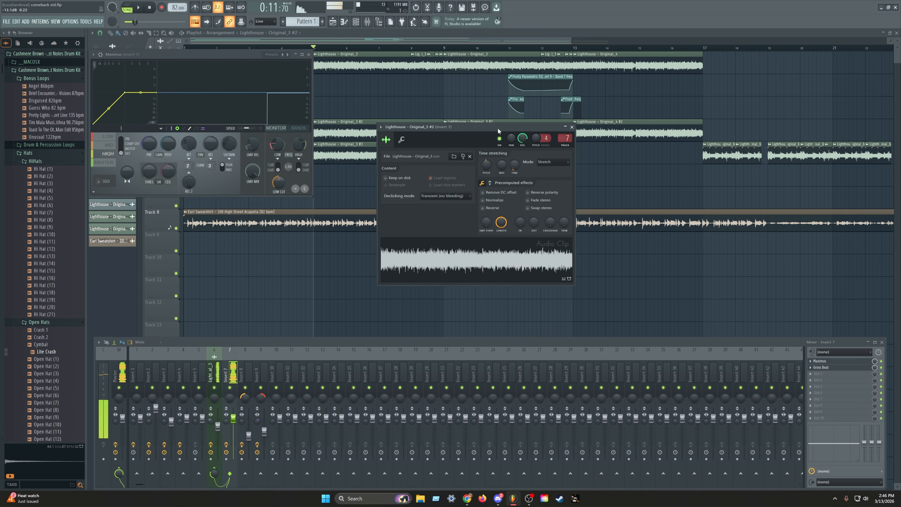
# Examine the low, mid and high band settings of Maximus on Insert 7.
pyautogui.click(109, 137)
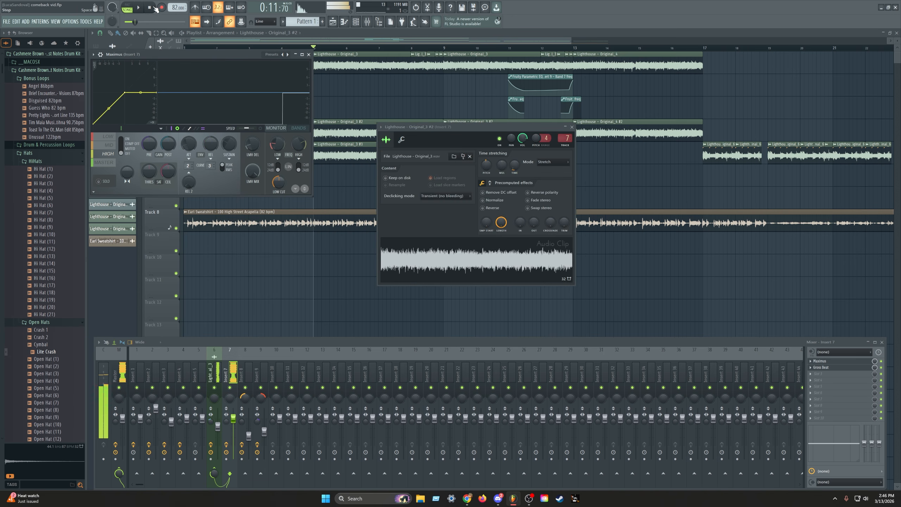
pyautogui.press('space')
pyautogui.click(110, 146)
pyautogui.click(109, 154)
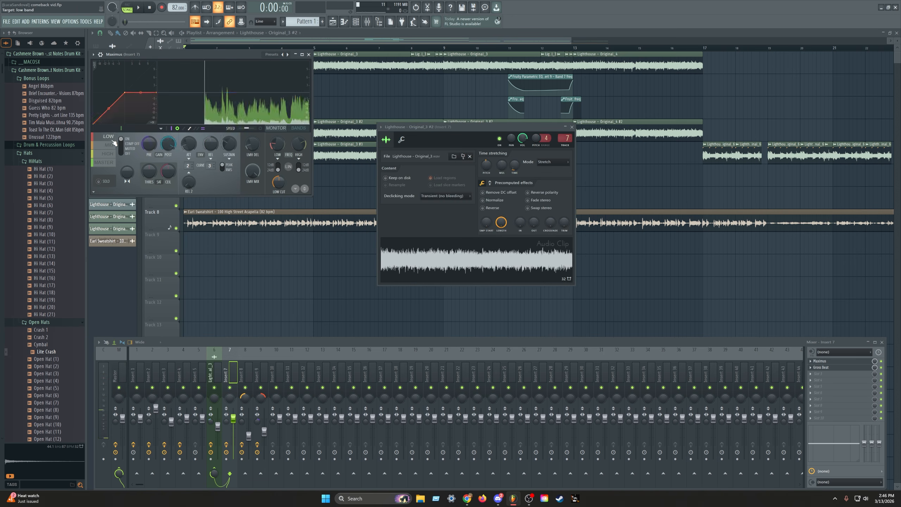
pyautogui.click(108, 145)
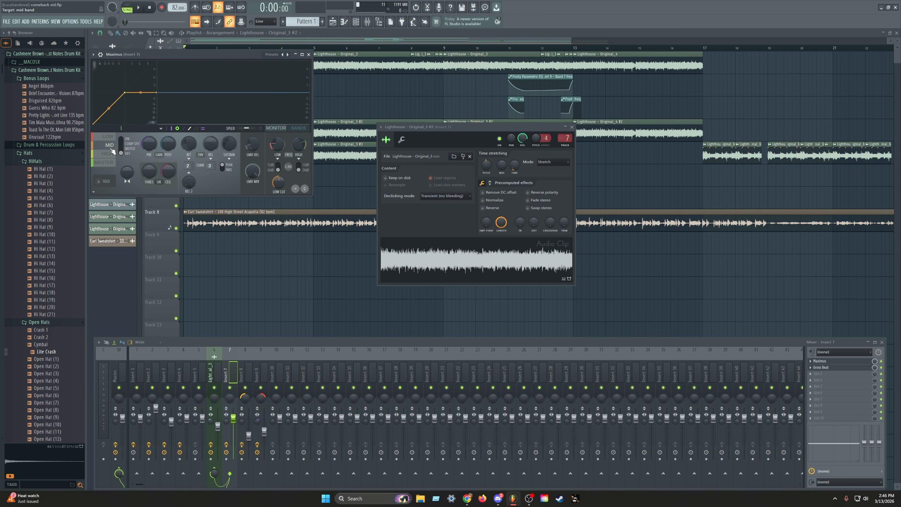
pyautogui.click(108, 137)
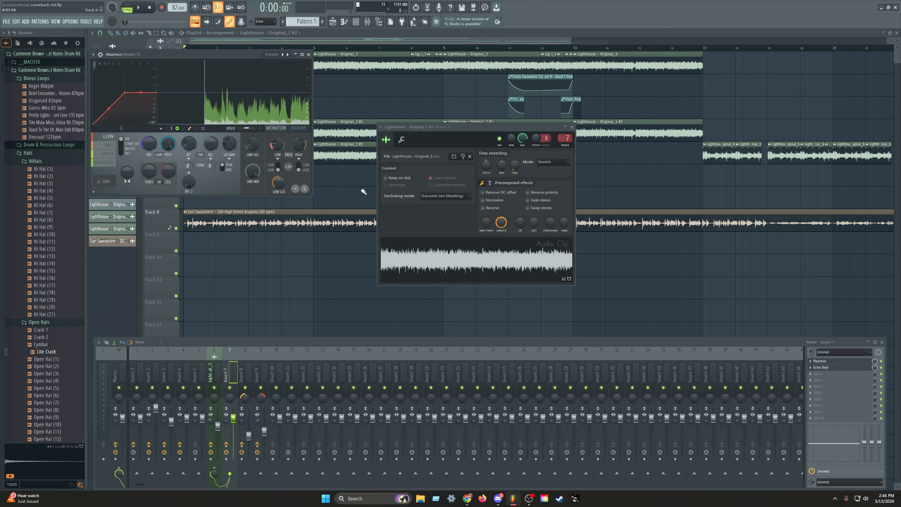
# Audition the sample with Maximus's low band shown, and open Gross Beat on Insert 7 to view its Drum Loop volume envelope.
pyautogui.press('q')
pyautogui.moveTo(277, 144); pyautogui.dragTo(277, 141)
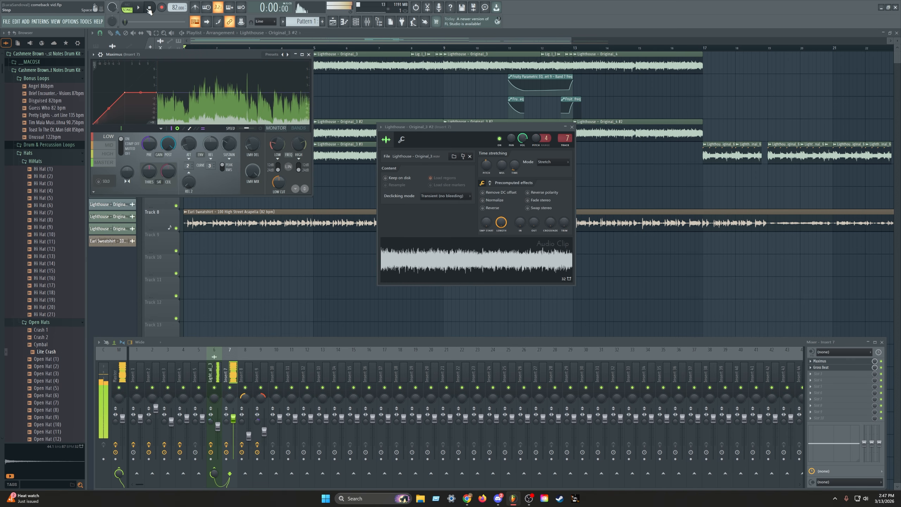
pyautogui.click(150, 7)
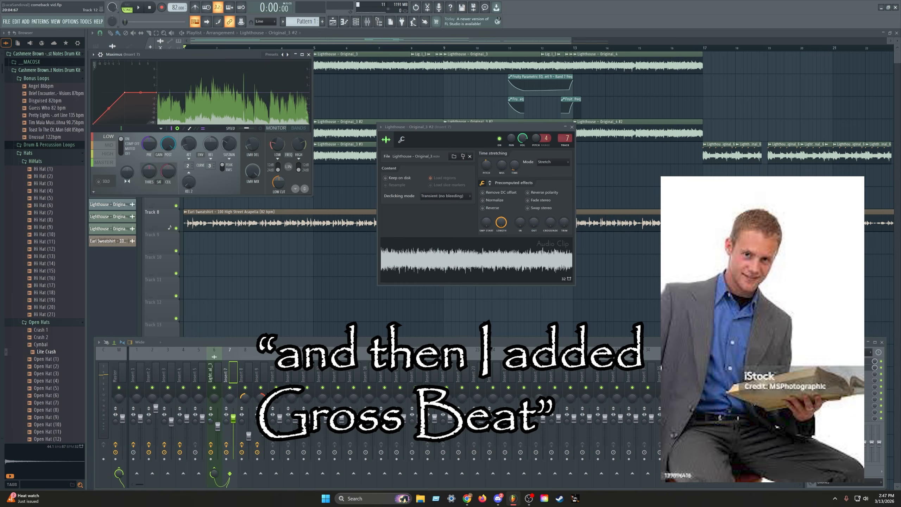
pyautogui.click(860, 367)
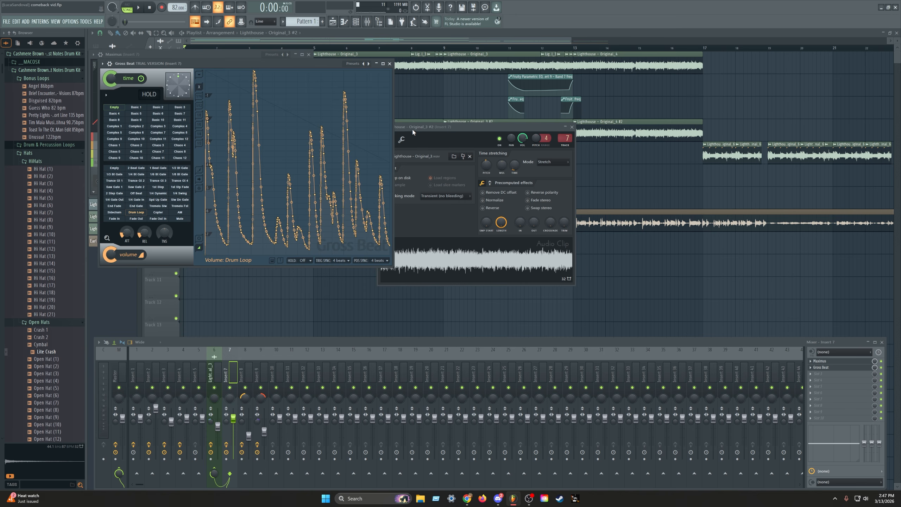
pyautogui.click(412, 129)
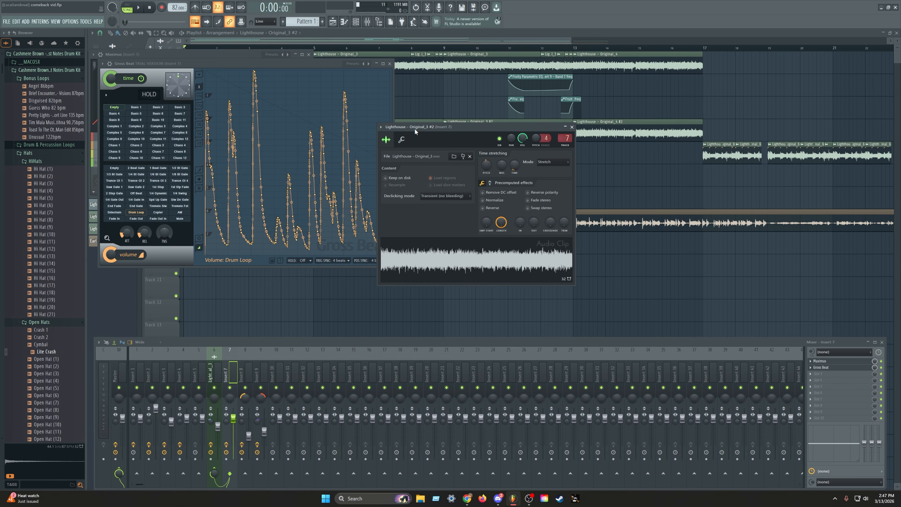
# Switch to Apple Music and play CRISCO from Live Laugh Love, skipping ahead in the song.
pyautogui.click(467, 498)
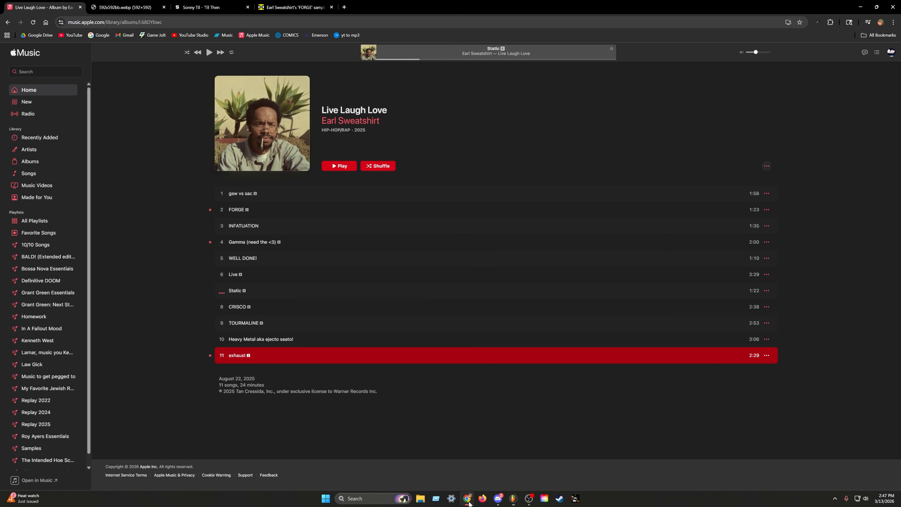
pyautogui.click(398, 225)
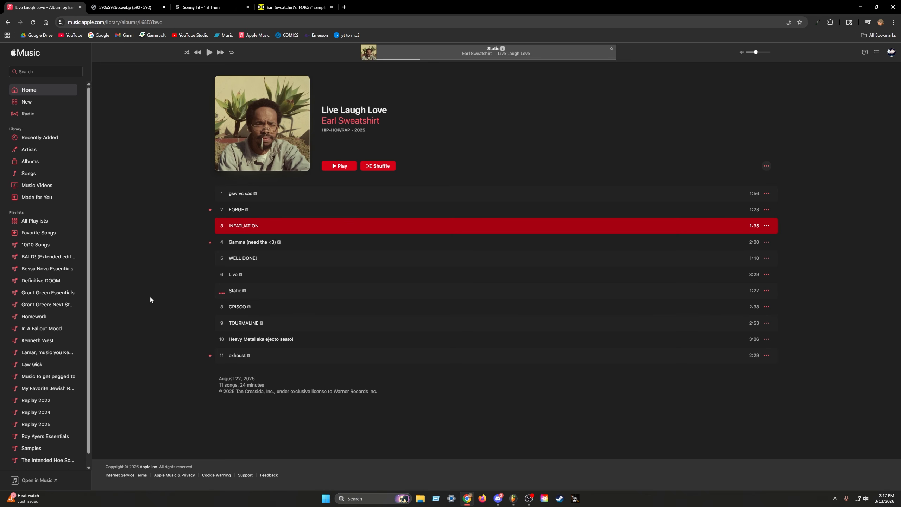
pyautogui.doubleClick(230, 307)
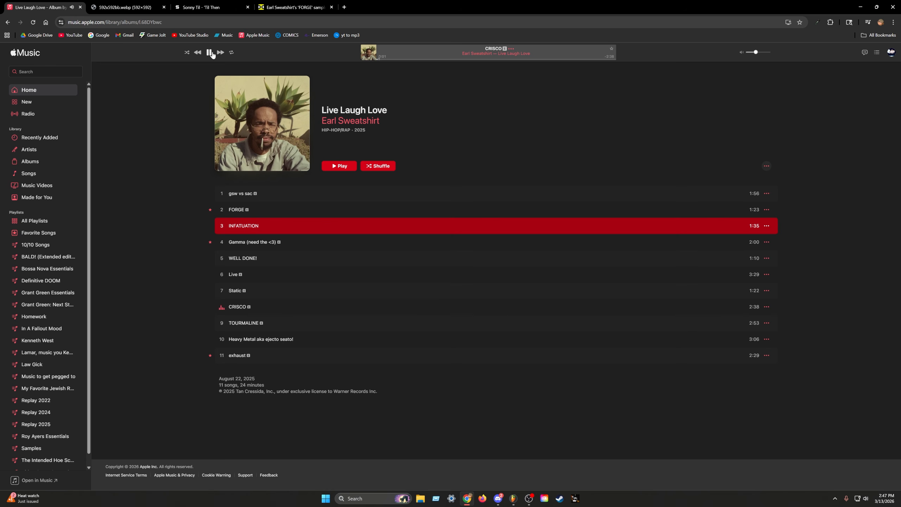
pyautogui.click(424, 59)
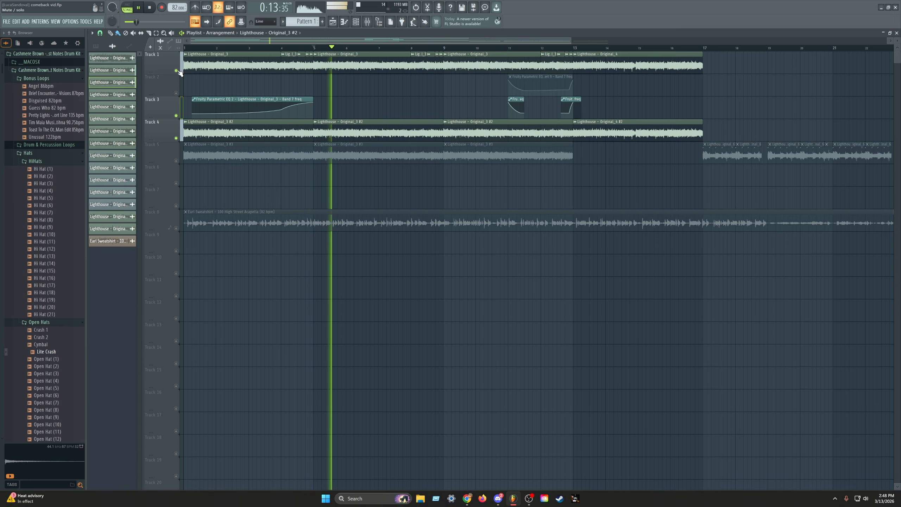
# Try Cymatics Origin in the ninth effect slot of the Lighthouse - Original_3 mixer track and preview the sample from bar 5.
pyautogui.click(154, 13)
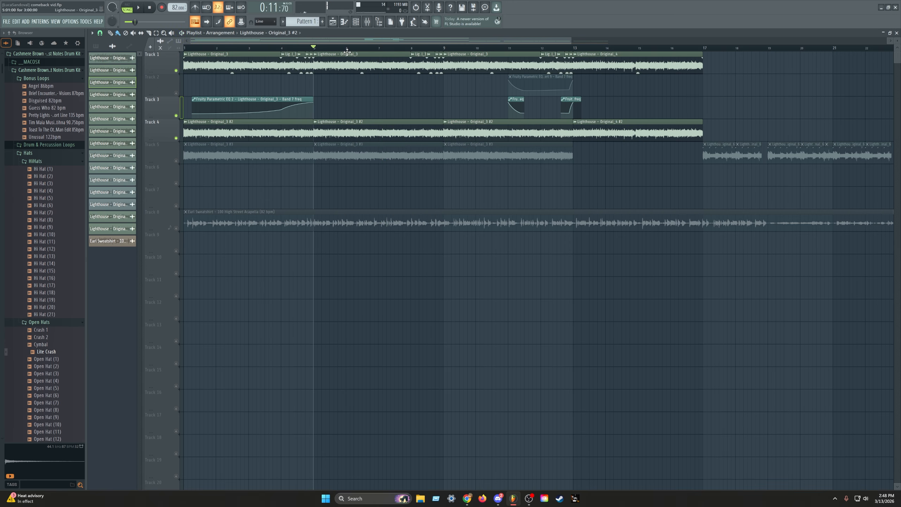
pyautogui.click(371, 19)
pyautogui.click(215, 372)
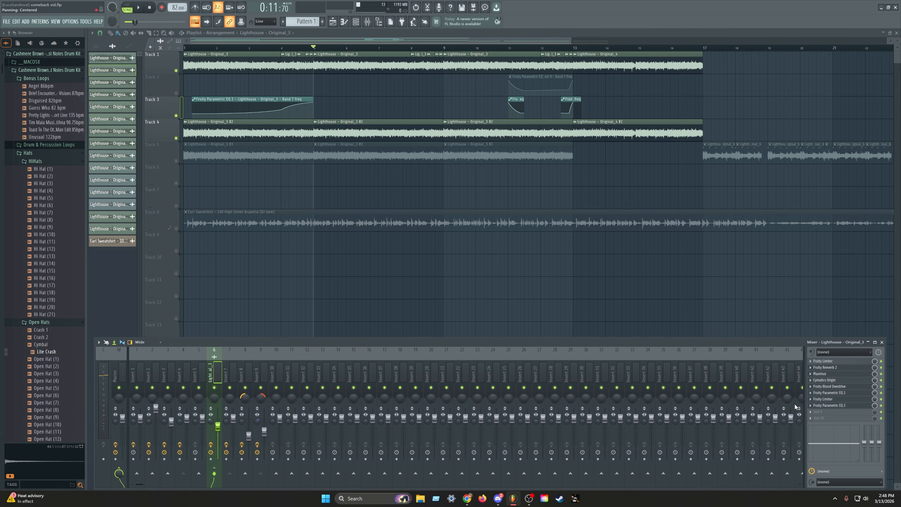
pyautogui.click(823, 413)
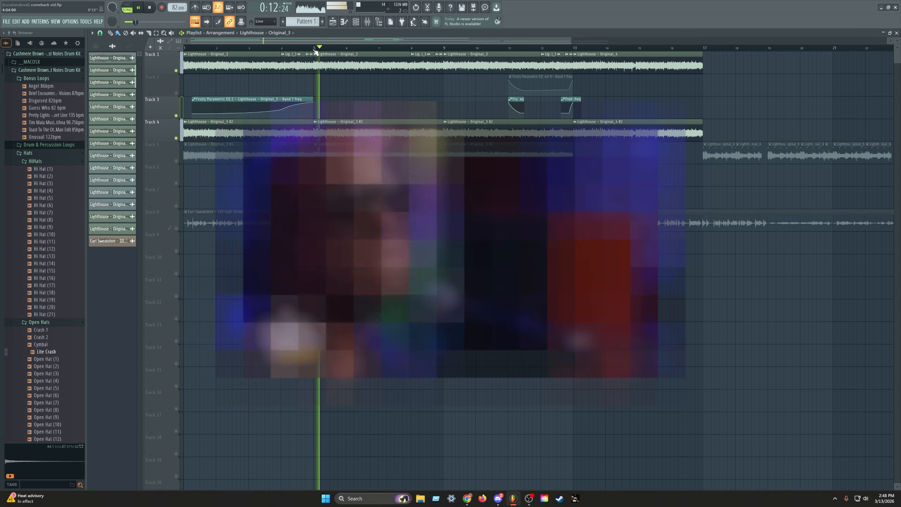
pyautogui.click(150, 10)
# Delete the Cymatics Origin effect from the ninth slot of the Lighthouse - Original_3 mixer track.
pyautogui.click(367, 21)
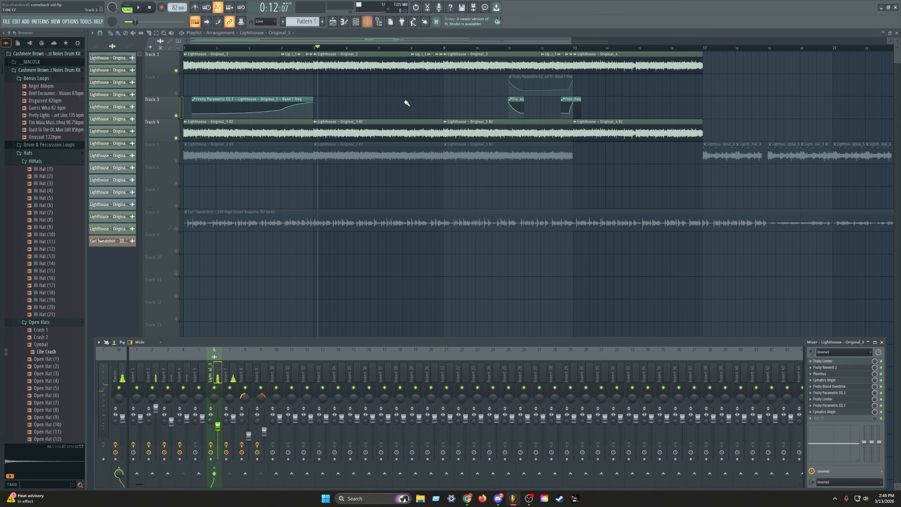
pyautogui.click(811, 412)
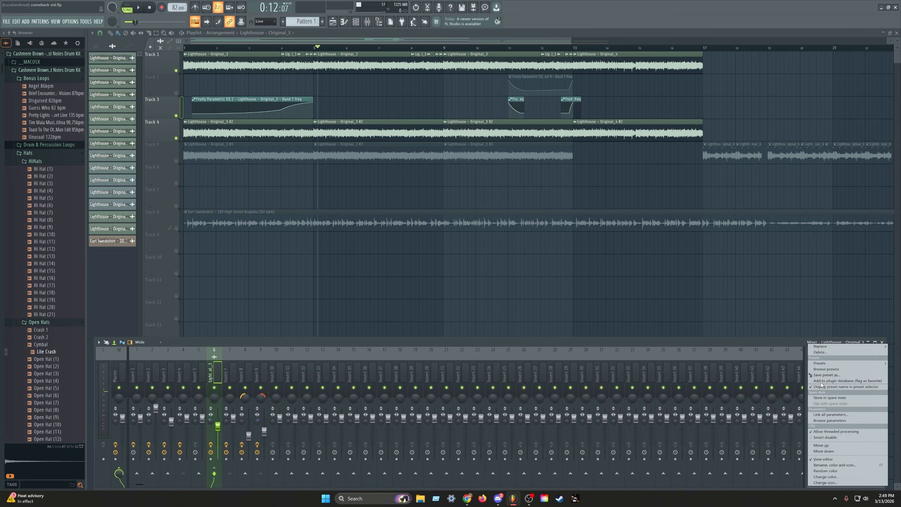
pyautogui.click(820, 352)
pyautogui.click(473, 271)
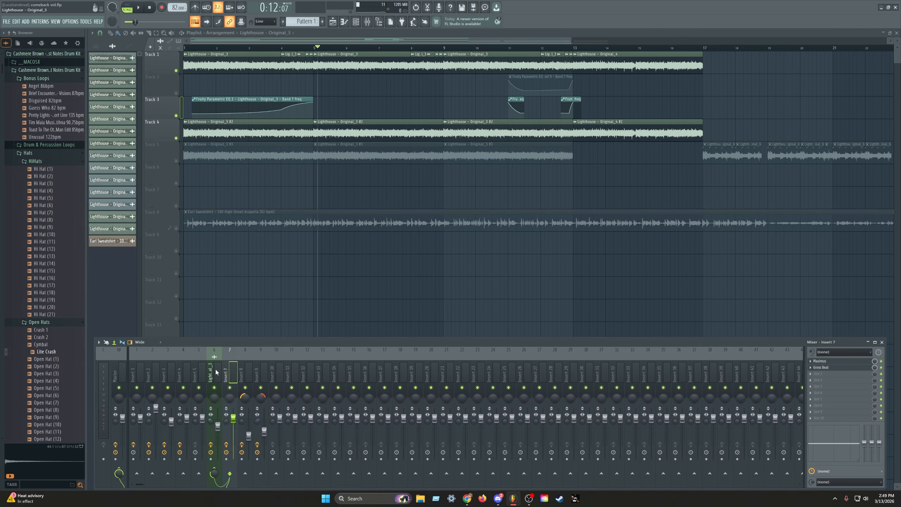
# Open Fruity Limiter on the Lighthouse - Original_3 mixer track and audition the layered sample.
pyautogui.click(839, 361)
pyautogui.press('space')
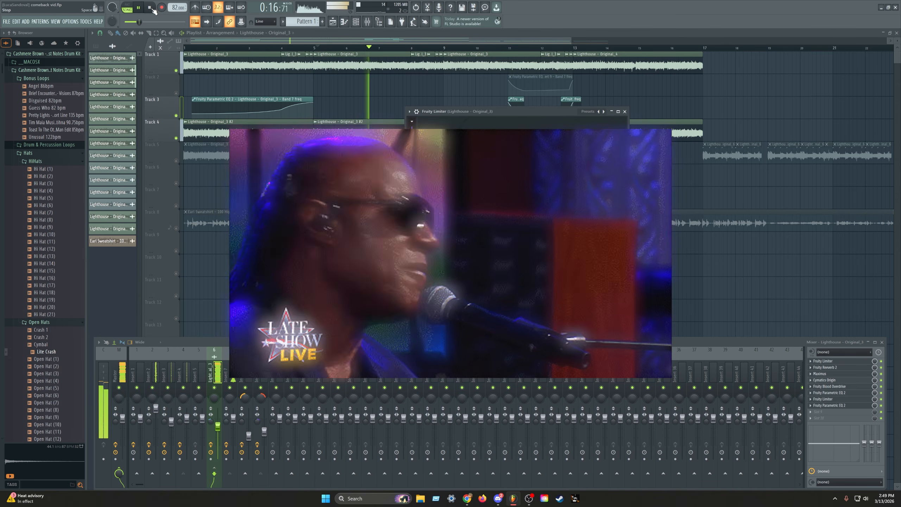
pyautogui.press('space')
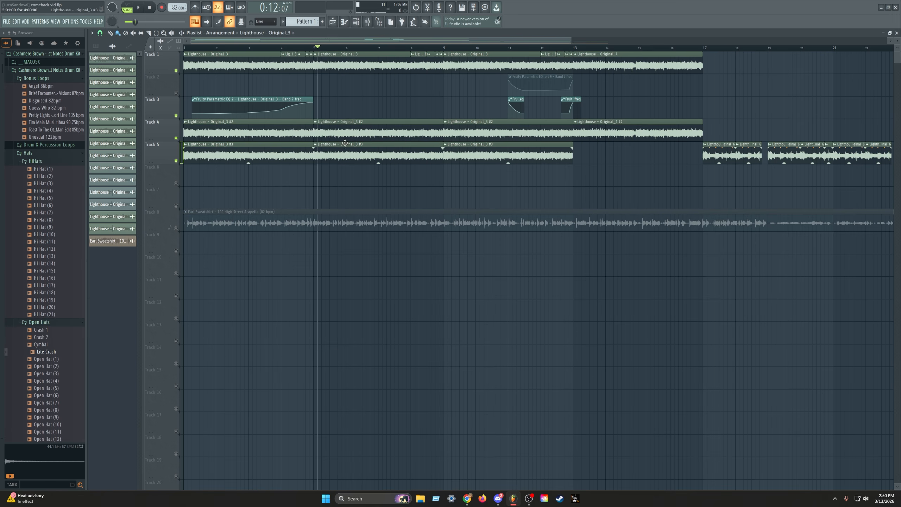
# View the effects on mixer Insert 8 and check the channel settings of the Lighthouse clip on Track 5.
pyautogui.click(367, 21)
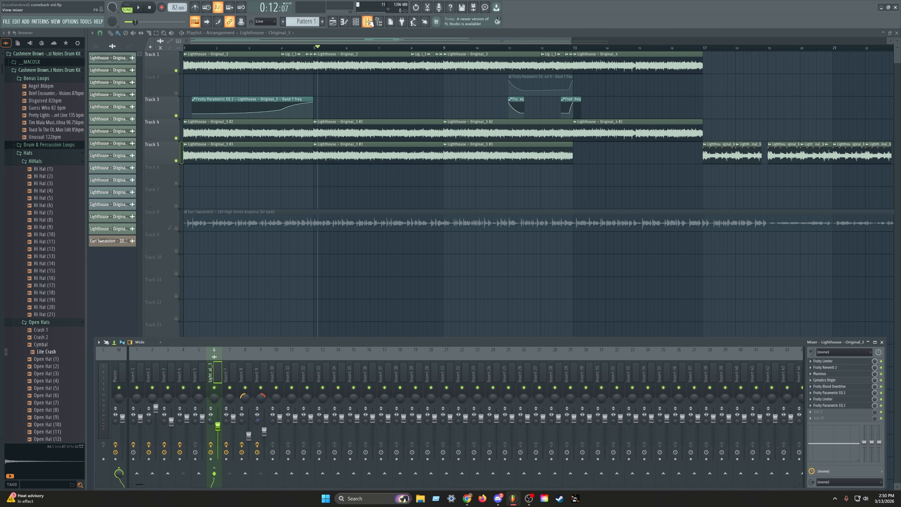
pyautogui.click(247, 372)
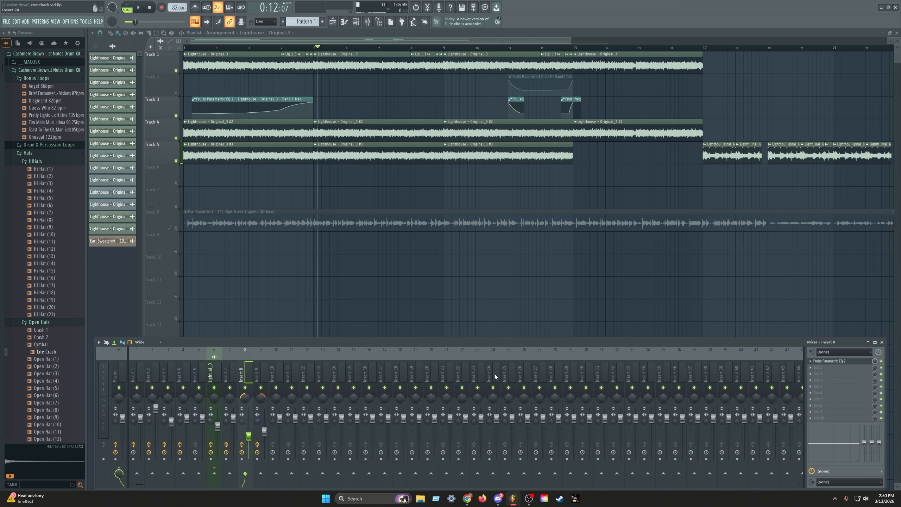
pyautogui.doubleClick(380, 160)
pyautogui.rightClick(389, 174)
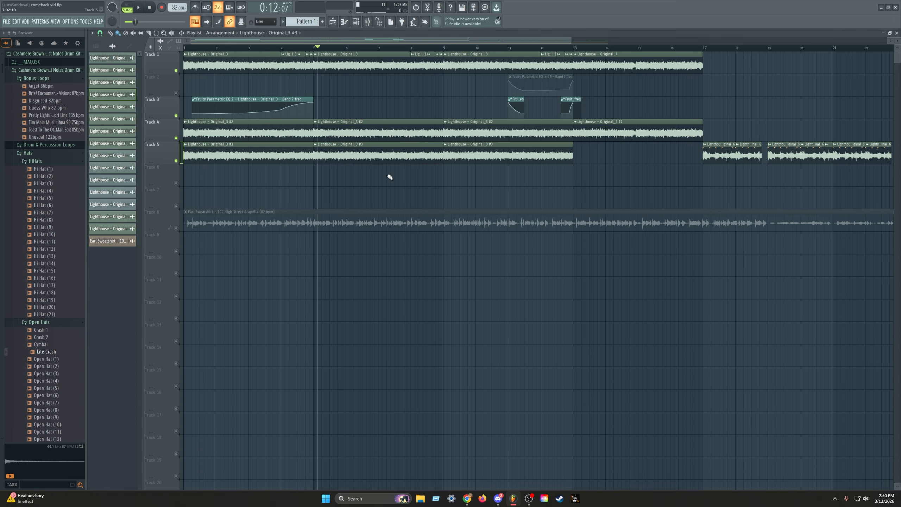
# Solo Track 5 and audition it from bar 5 with its mixer track, Insert 9, shown.
pyautogui.click(368, 23)
pyautogui.click(315, 48)
pyautogui.rightClick(176, 160)
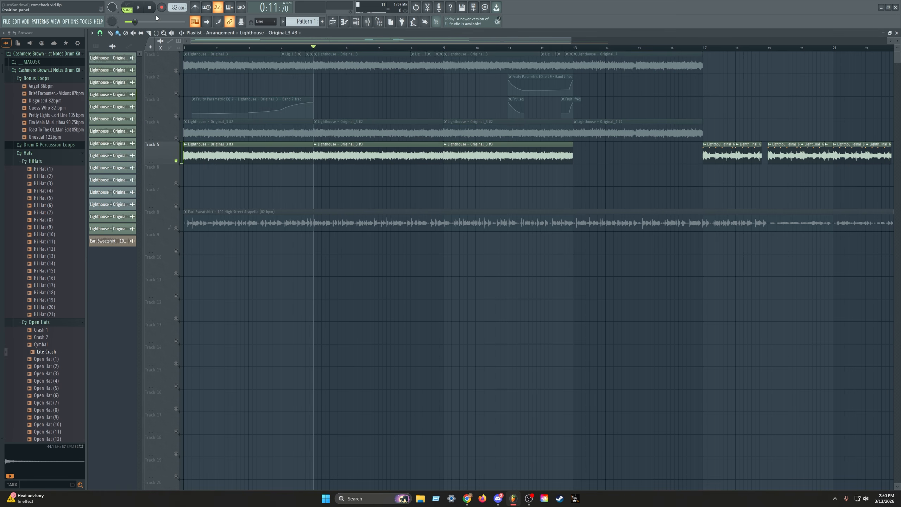
pyautogui.press('space')
pyautogui.click(368, 23)
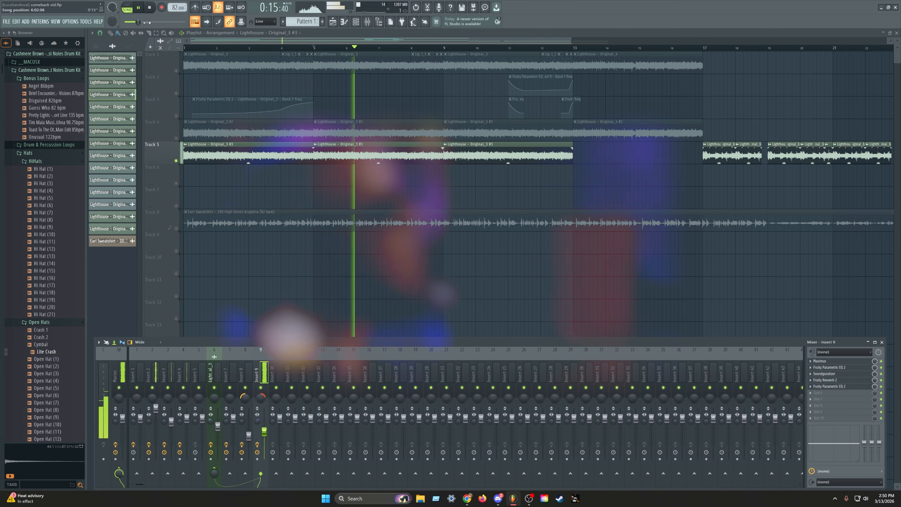
pyautogui.click(149, 8)
# Examine the effect chain on Insert 9: Maximus's high band, both Parametric EQ 2 instances, Soundgoodizer and Fruity Reverb 2.
pyautogui.click(822, 361)
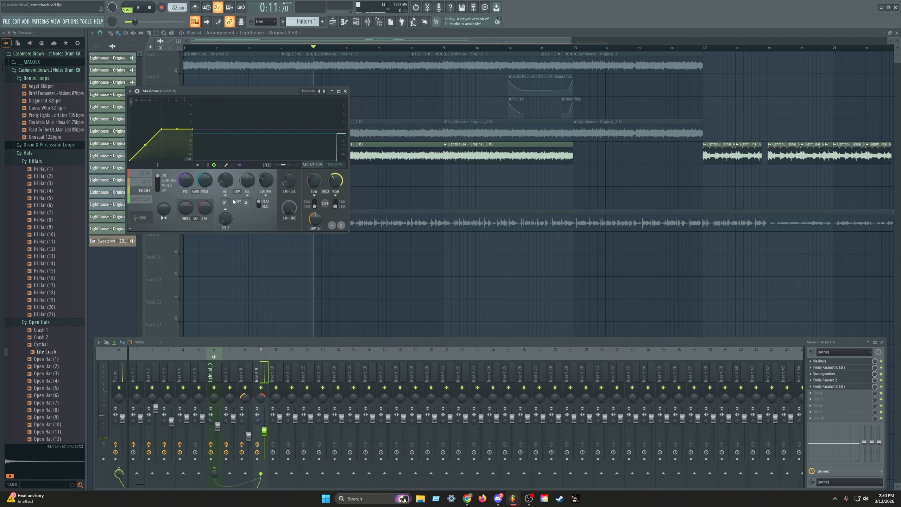
pyautogui.click(144, 191)
pyautogui.click(826, 367)
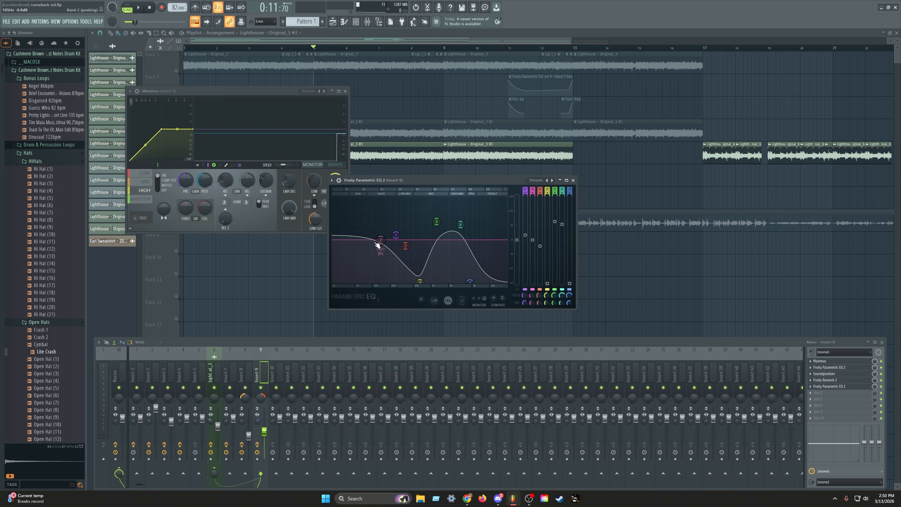
pyautogui.click(824, 374)
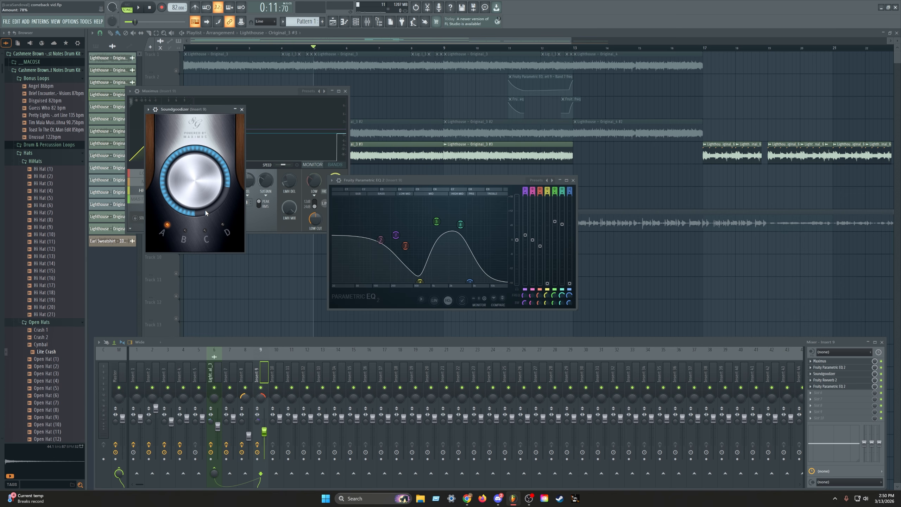
pyautogui.click(823, 381)
pyautogui.click(823, 386)
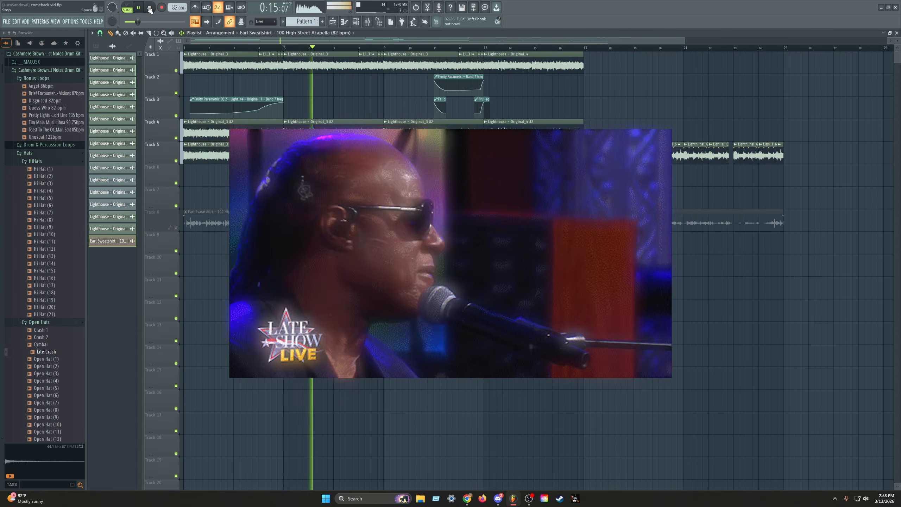
# Try lengthening the Lighthouse - Original_4 clip at bar 13 on Track 1 to five bars, including an earlier portion of the sample.
pyautogui.moveTo(570, 48); pyautogui.dragTo(486, 48)
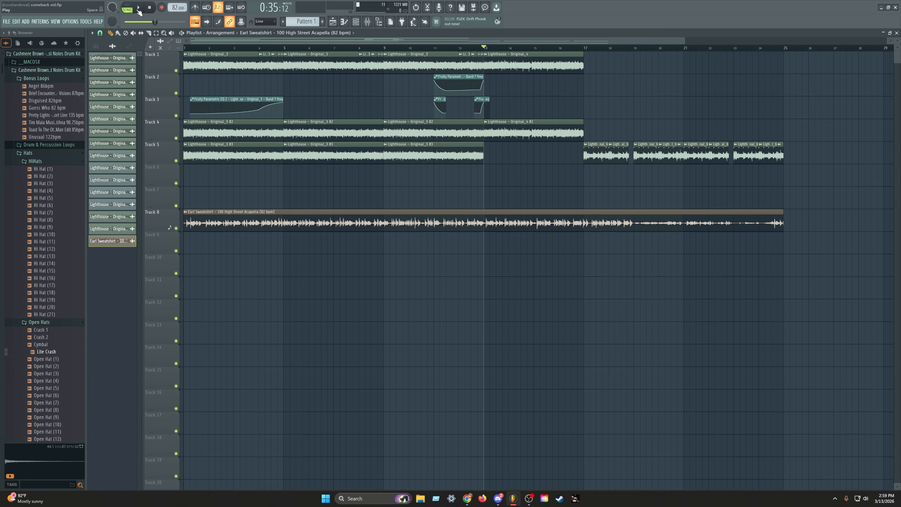
pyautogui.moveTo(506, 67)
pyautogui.mouseDown()
pyautogui.moveTo(531, 66)
pyautogui.moveTo(485, 72)
pyautogui.moveTo(631, 71)
pyautogui.moveTo(498, 71)
pyautogui.mouseUp()
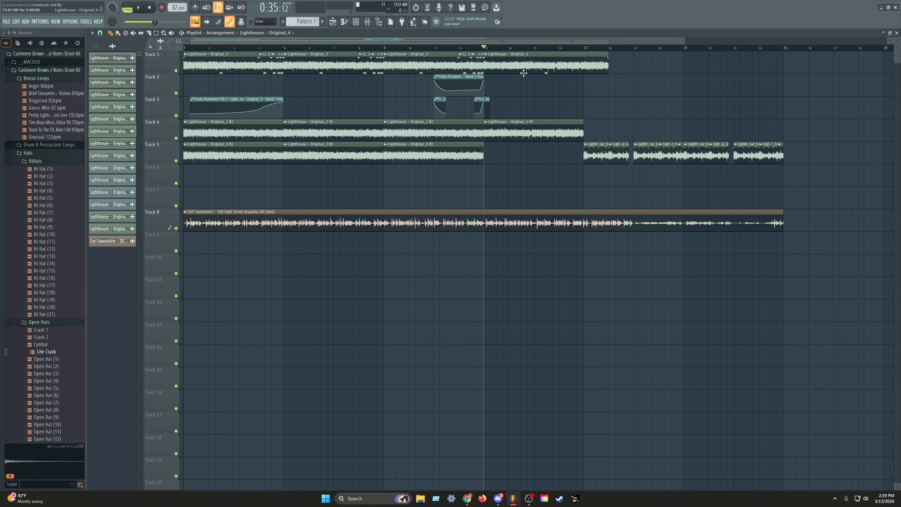
pyautogui.scroll(1, 524, 73)
# Solo Track 1, enable Track 3's EQ automation alongside it, and audition the lengthened clip from bar 13.
pyautogui.rightClick(176, 71)
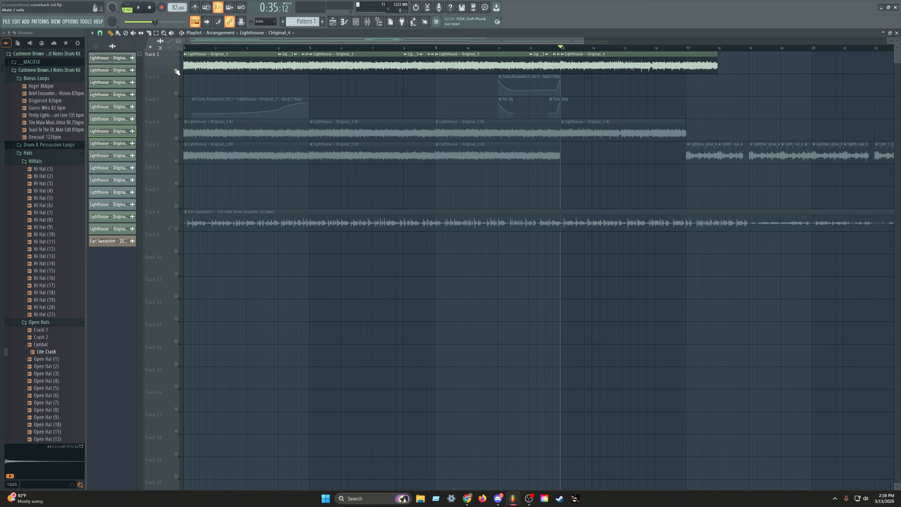
pyautogui.click(141, 9)
pyautogui.click(176, 116)
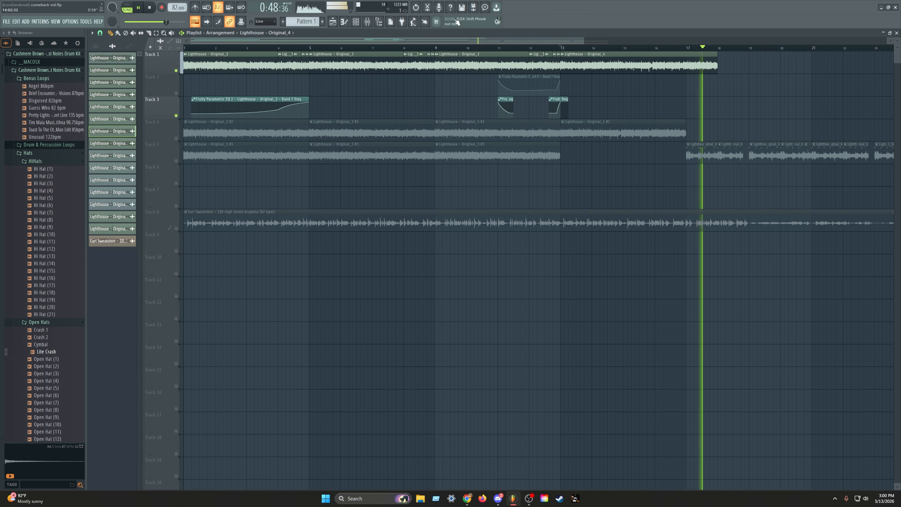
pyautogui.click(155, 10)
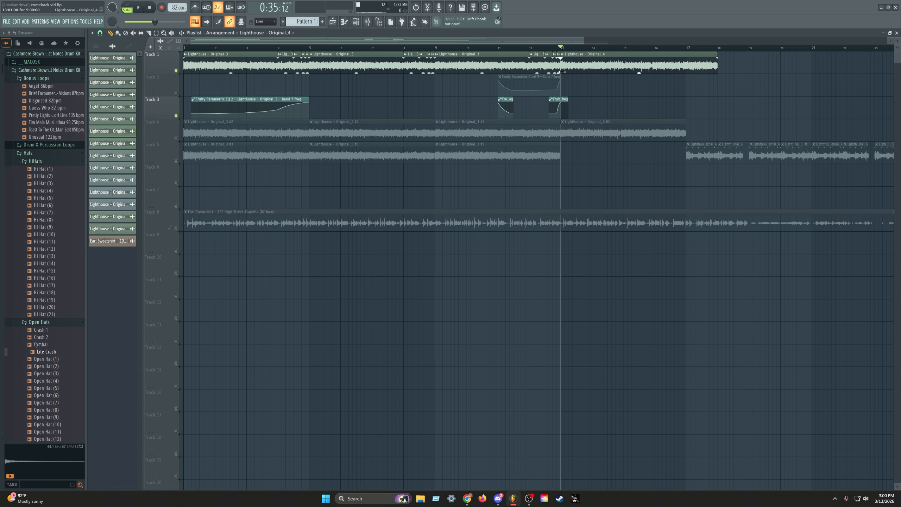
# Restore the Lighthouse - Original_4 clip on Track 1 to four bars starting at bar 13 and audition it.
pyautogui.moveTo(562, 72)
pyautogui.mouseDown()
pyautogui.moveTo(593, 72)
pyautogui.moveTo(570, 72)
pyautogui.moveTo(577, 70)
pyautogui.mouseUp()
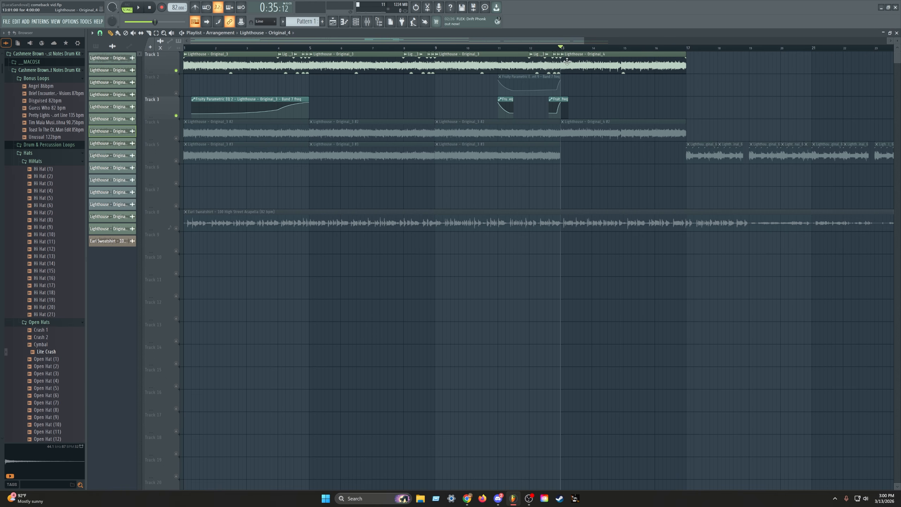
pyautogui.press('space')
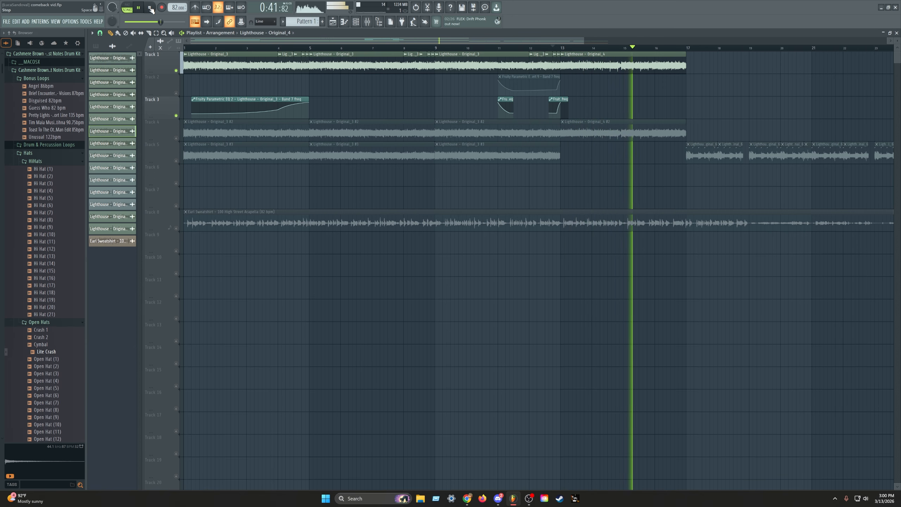
pyautogui.click(150, 7)
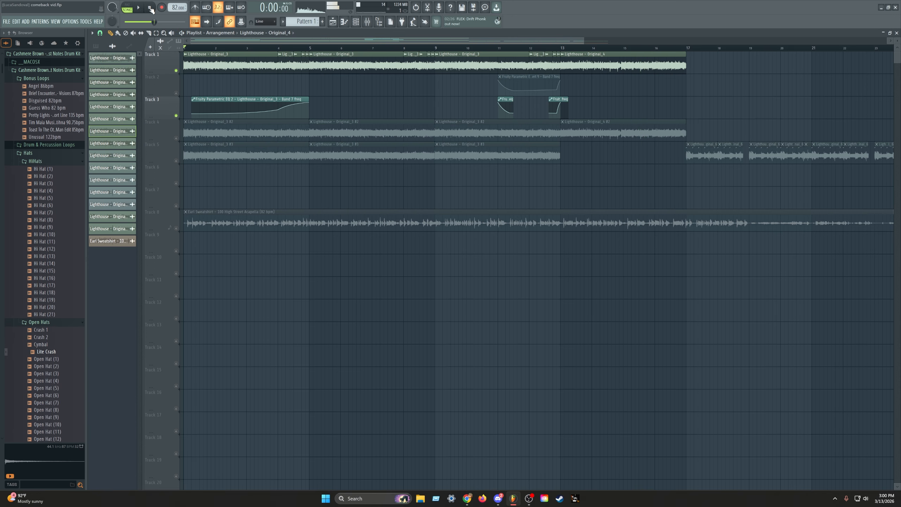
# Unsolo Track 1 to bring back all playlist tracks, and show the Lighthouse - Original_3 effect chain in the mixer.
pyautogui.keyDown('ctrl'); pyautogui.click(176, 71); pyautogui.keyUp('ctrl')
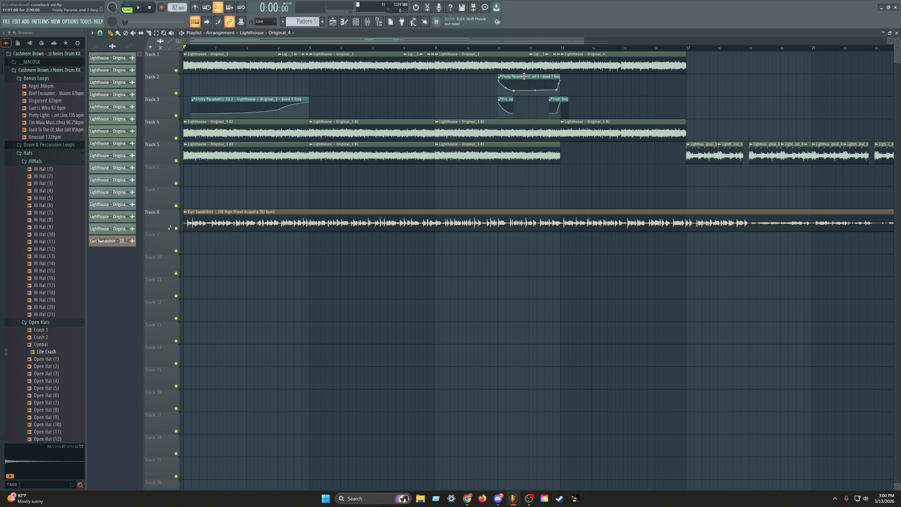
pyautogui.scroll(-3, 631, 40)
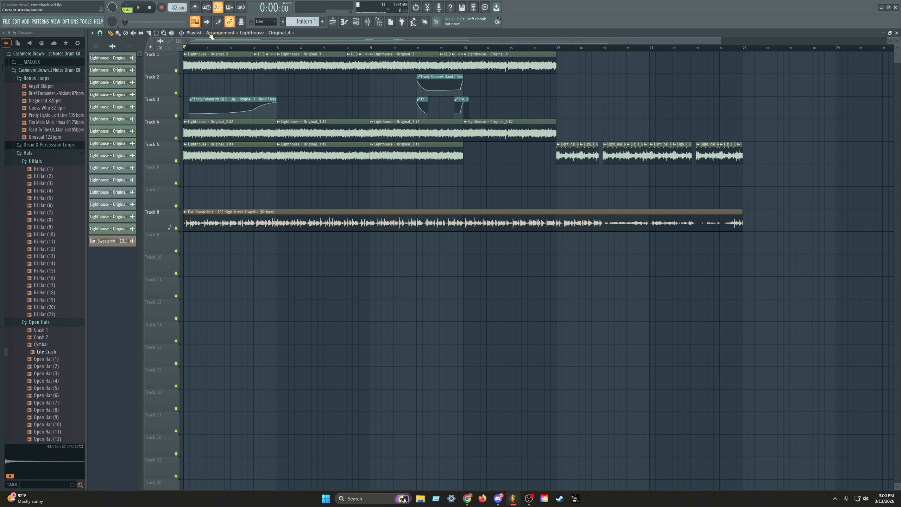
pyautogui.click(367, 22)
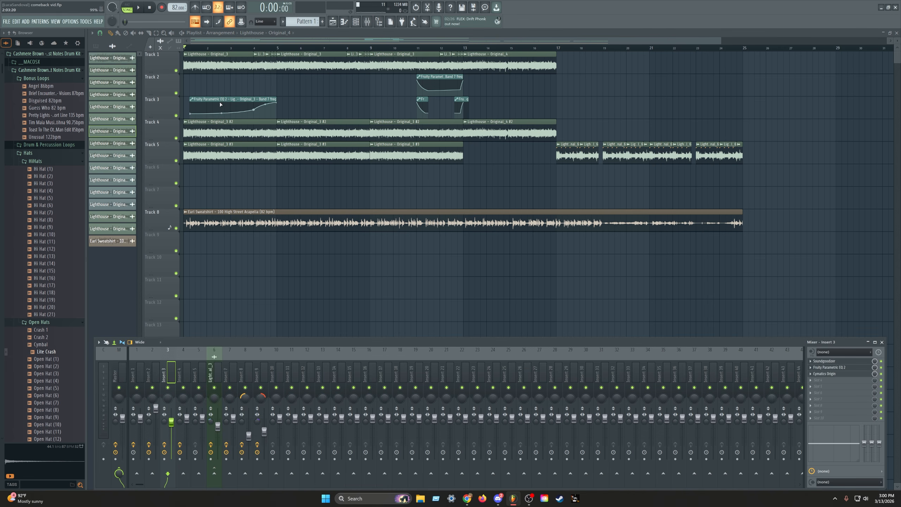
pyautogui.click(215, 372)
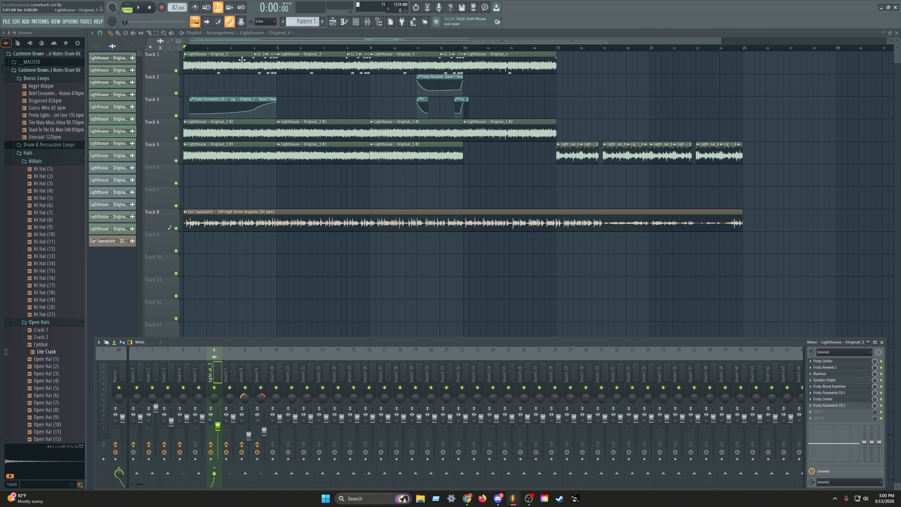
# Play the arrangement from just before Track 2's EQ automation, muting and unmuting the Track 8 acapella to compare.
pyautogui.click(213, 46)
pyautogui.click(415, 48)
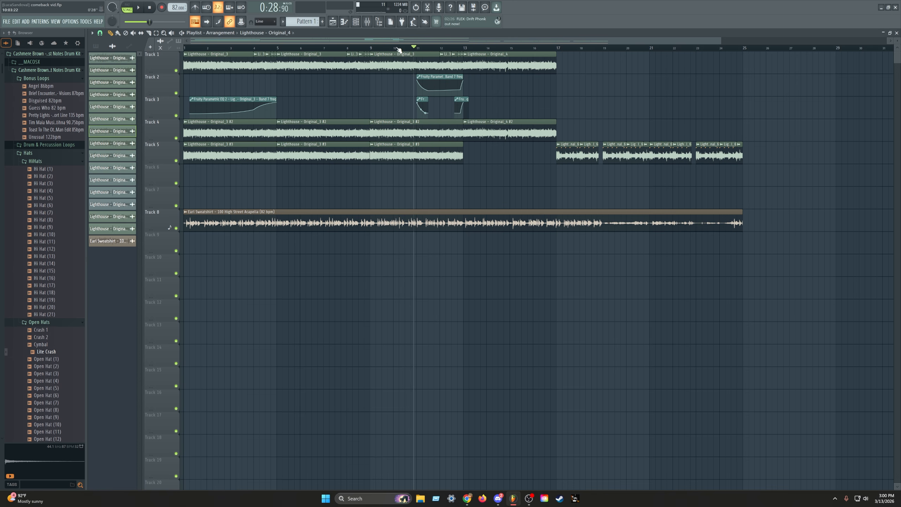
pyautogui.press('space')
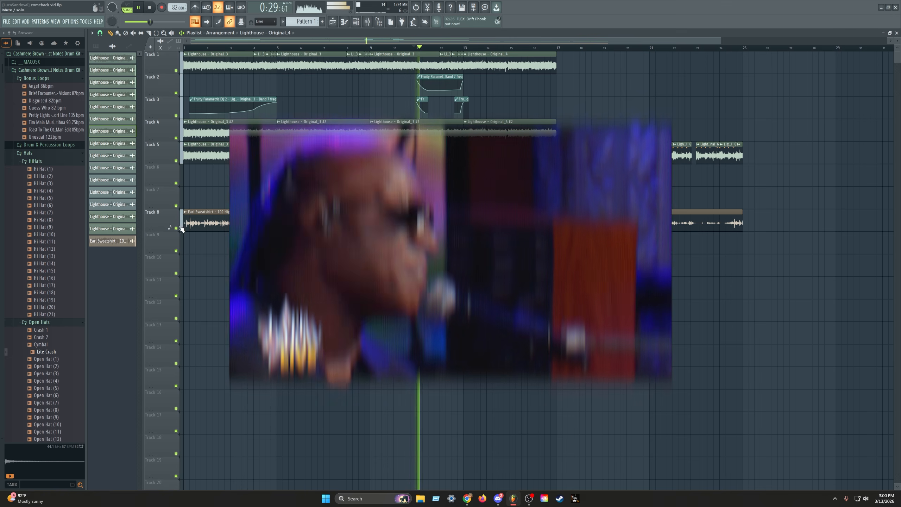
pyautogui.click(176, 227)
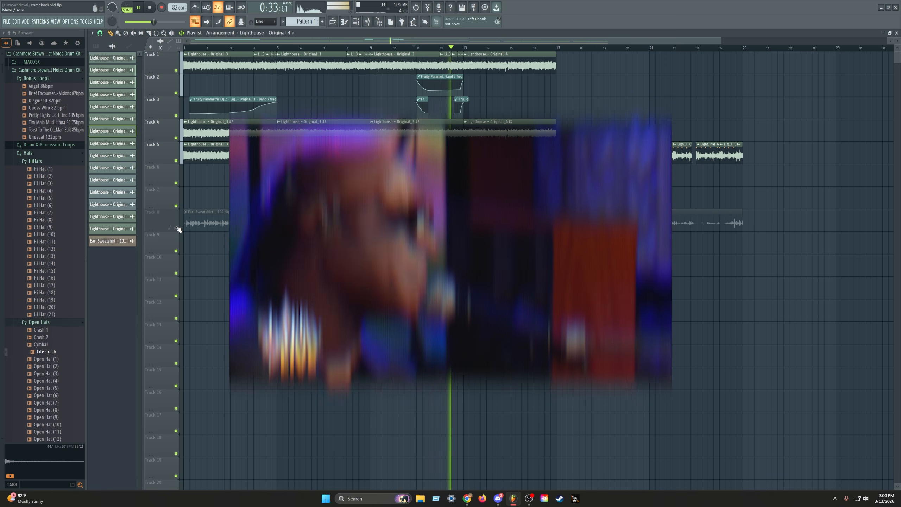
pyautogui.click(177, 228)
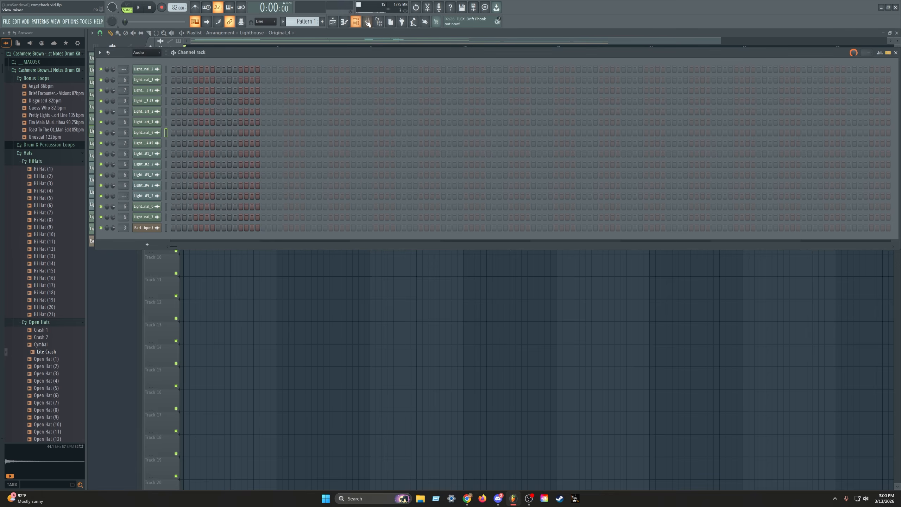
# Hide the channel rack and open the sixth-slot Fruity Parametric EQ 2 on the Lighthouse - Original_3 mixer track.
pyautogui.click(367, 22)
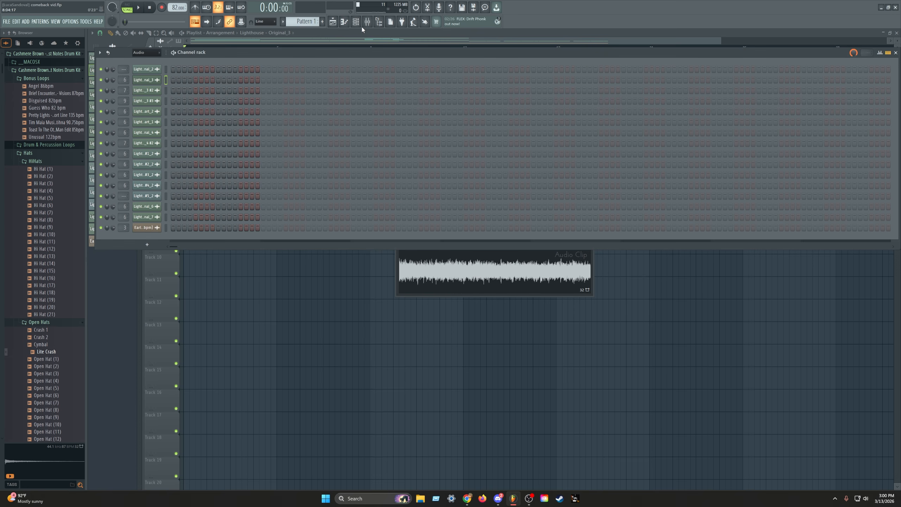
pyautogui.click(357, 24)
pyautogui.click(367, 23)
pyautogui.click(846, 393)
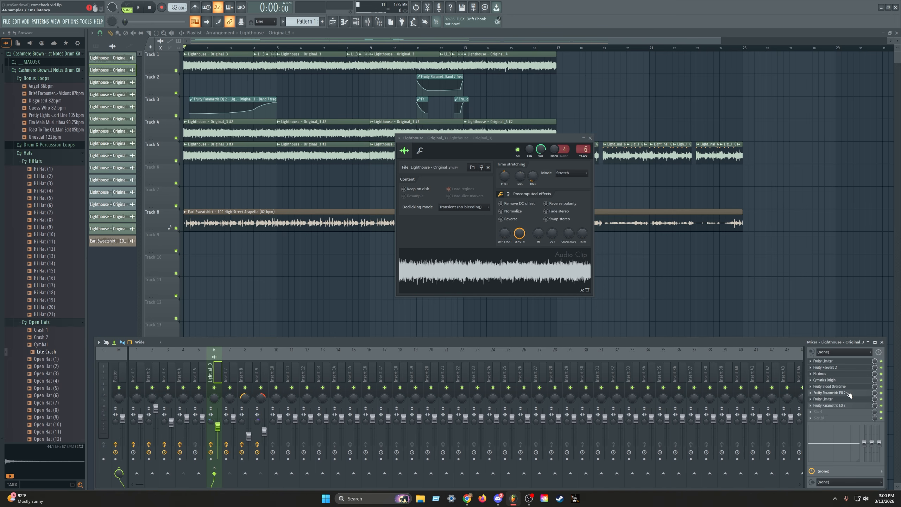
# Open the eighth-slot Fruity Parametric EQ 2 and show its presets, low-pass band and the automation options of that band's frequency.
pyautogui.click(831, 406)
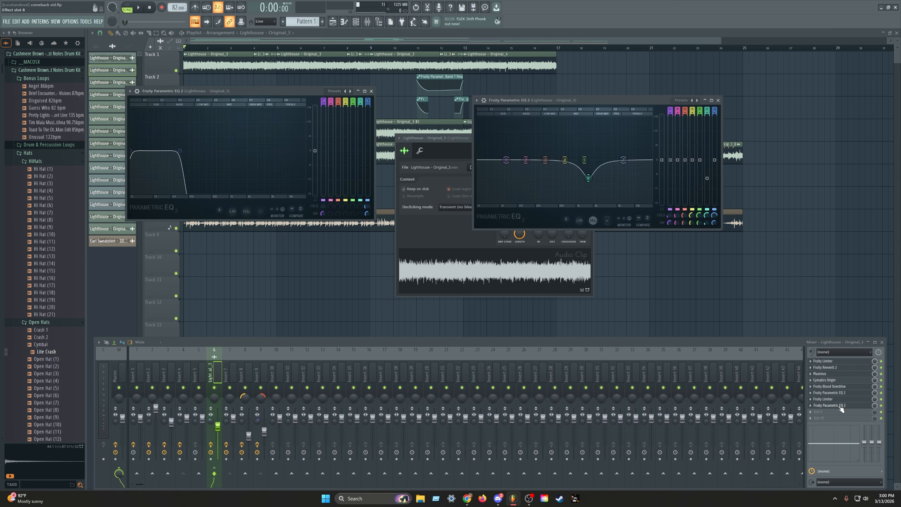
pyautogui.click(333, 91)
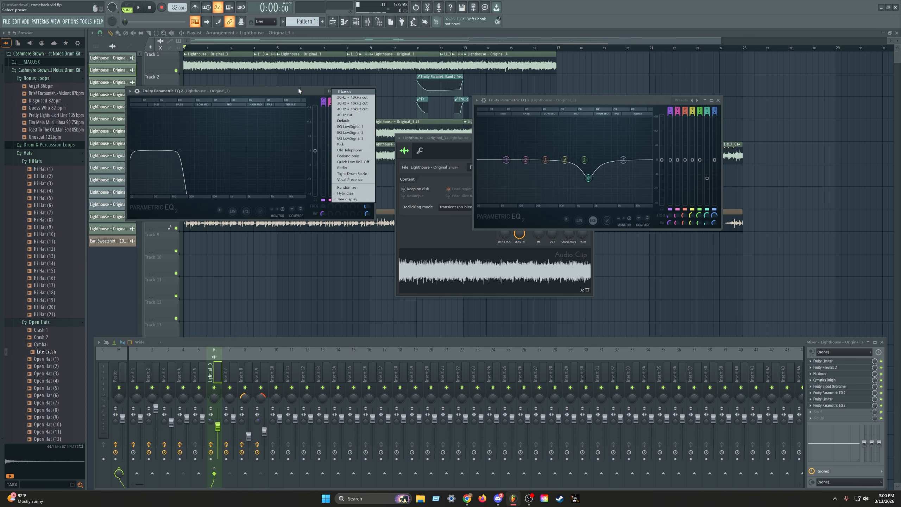
pyautogui.moveTo(180, 150)
pyautogui.mouseDown()
pyautogui.moveTo(305, 150)
pyautogui.moveTo(167, 151)
pyautogui.mouseUp()
pyautogui.moveTo(365, 210)
pyautogui.mouseDown()
pyautogui.moveTo(366, 197)
pyautogui.moveTo(368, 209)
pyautogui.mouseUp()
pyautogui.rightClick(369, 207)
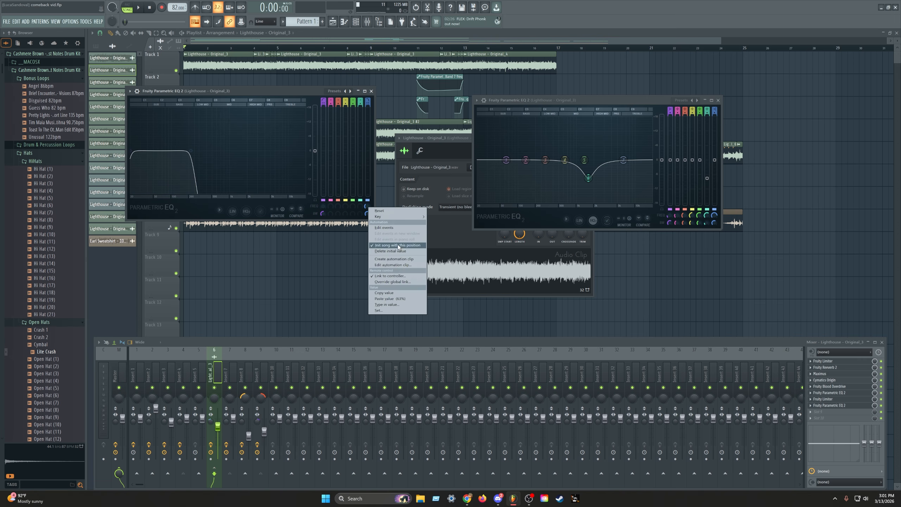
pyautogui.click(346, 259)
# Close the plugin and mixer windows, select bars 9 to 13 in the playlist, and audition the EQ automation from bar 11.
pyautogui.press('F12')
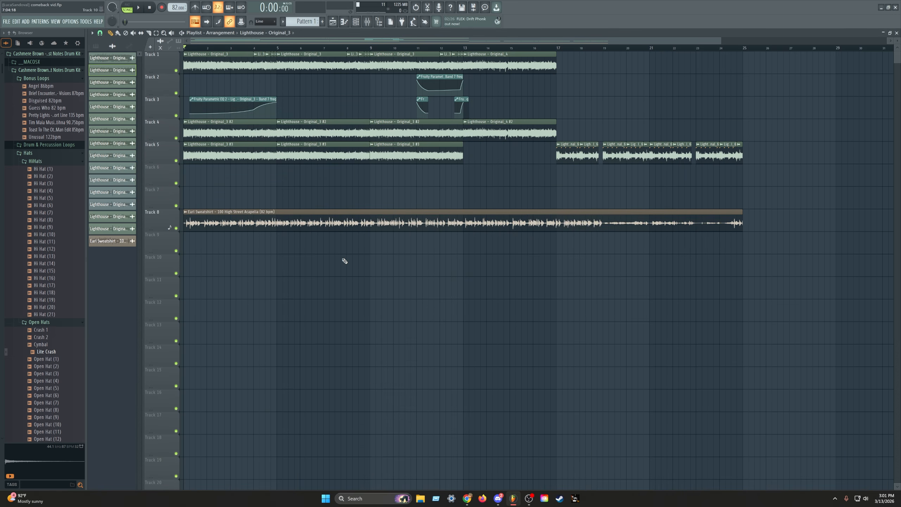
pyautogui.moveTo(370, 48); pyautogui.dragTo(463, 43)
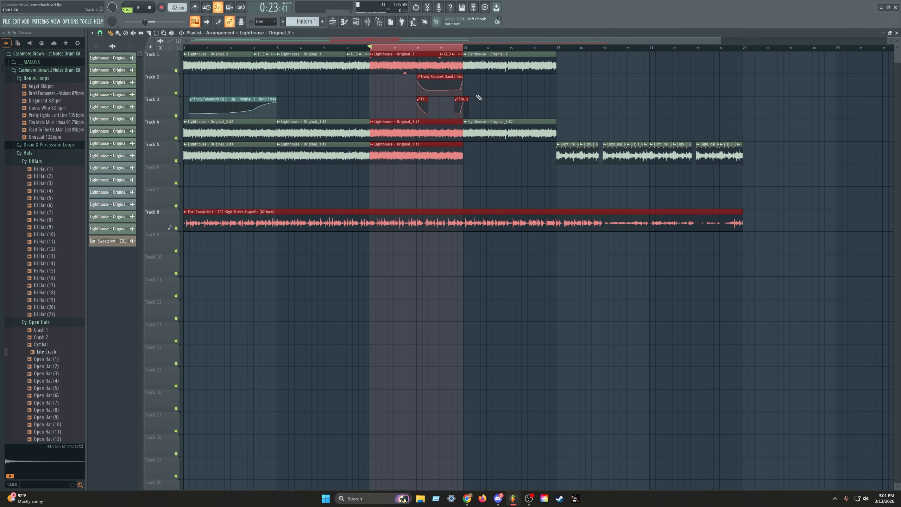
pyautogui.click(417, 48)
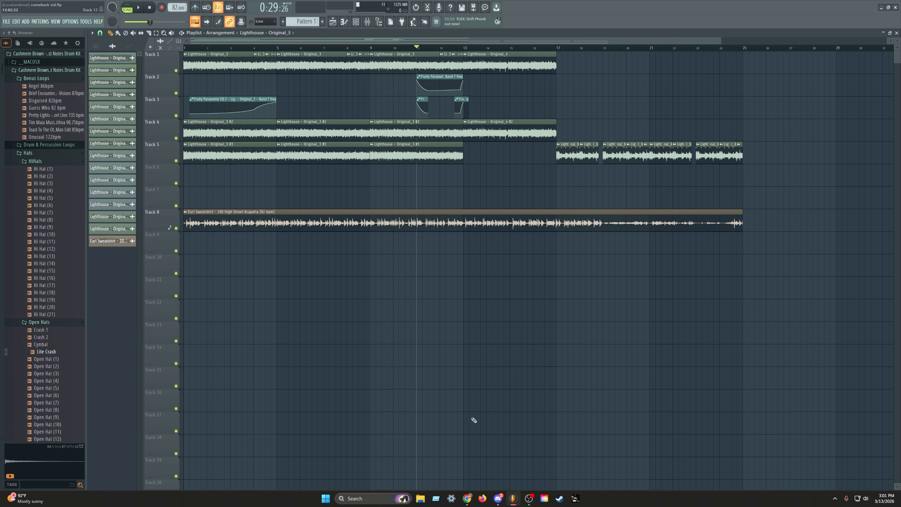
# Switch to Chrome and play "SICKO MODE - But you're in a bathroom at a party (with effects)" on YouTube, skipping to about 2:02.
pyautogui.click(466, 499)
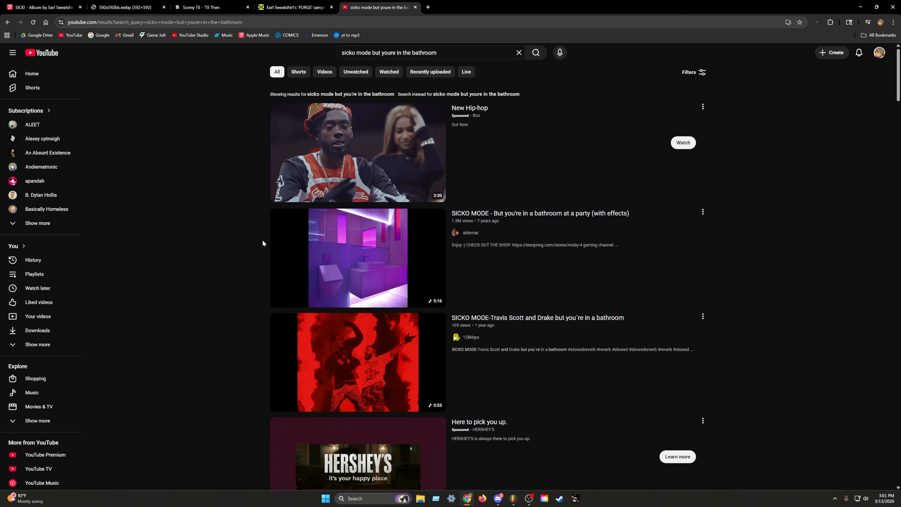
pyautogui.click(283, 246)
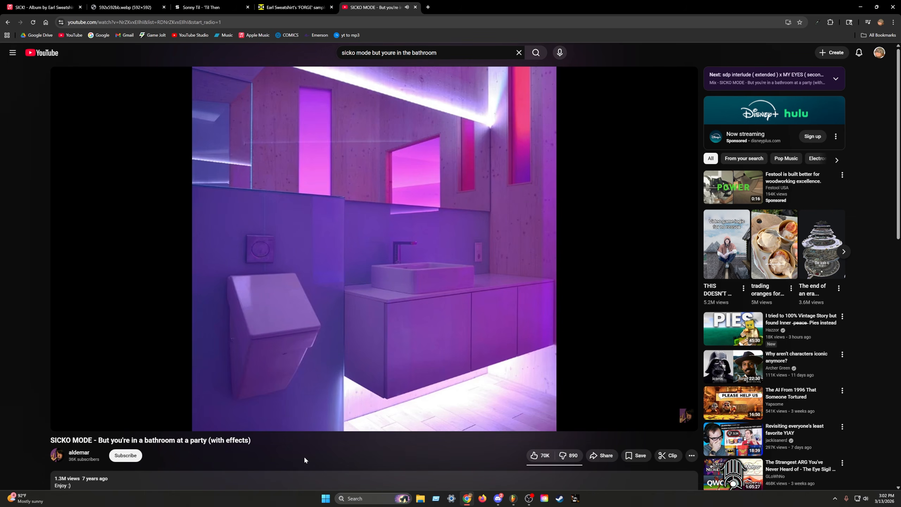
pyautogui.scroll(-2, 304, 456)
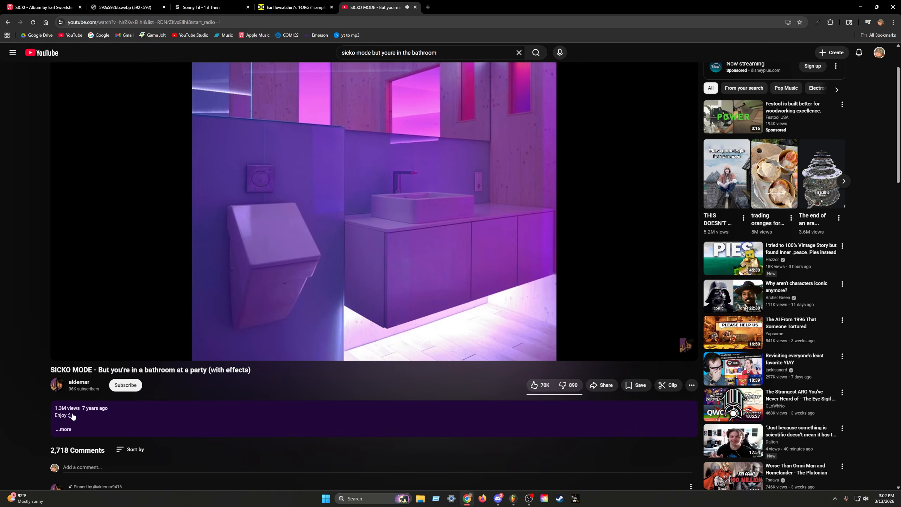
pyautogui.scroll(2, 525, 393)
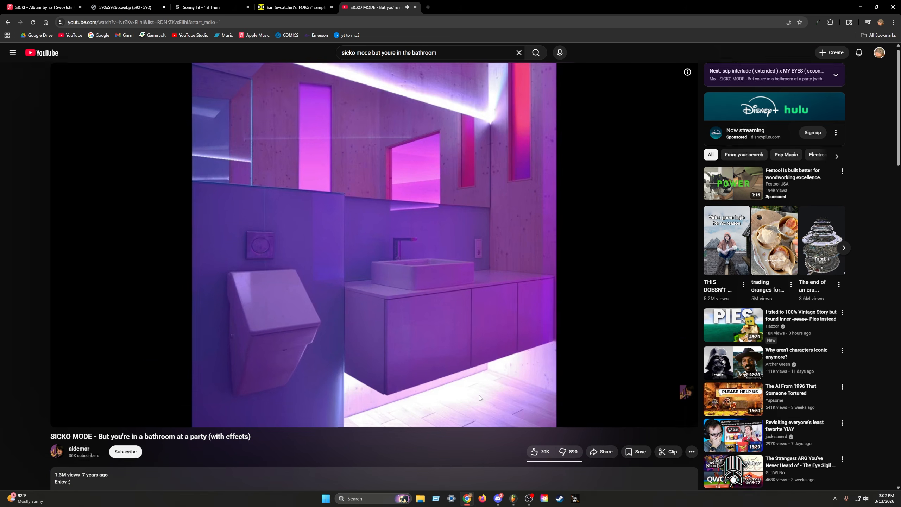
pyautogui.moveTo(302, 410); pyautogui.dragTo(294, 410)
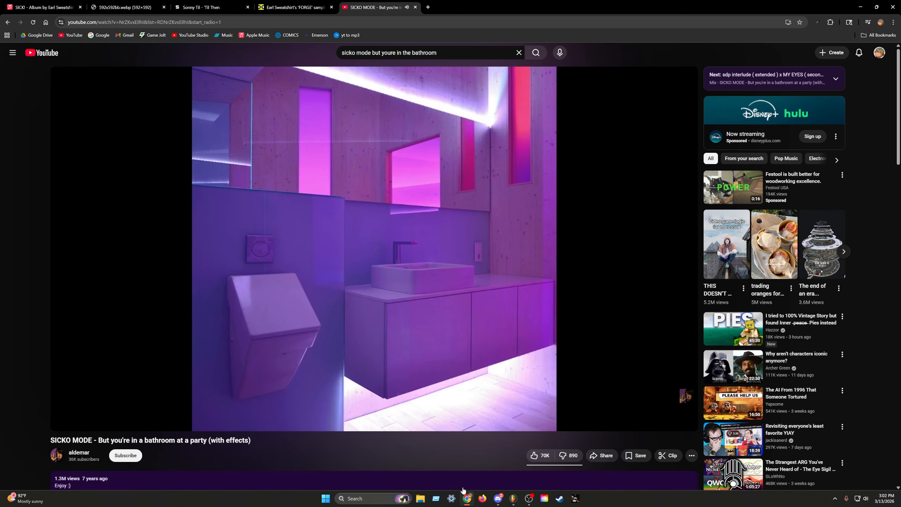
pyautogui.scroll(-5, 394, 427)
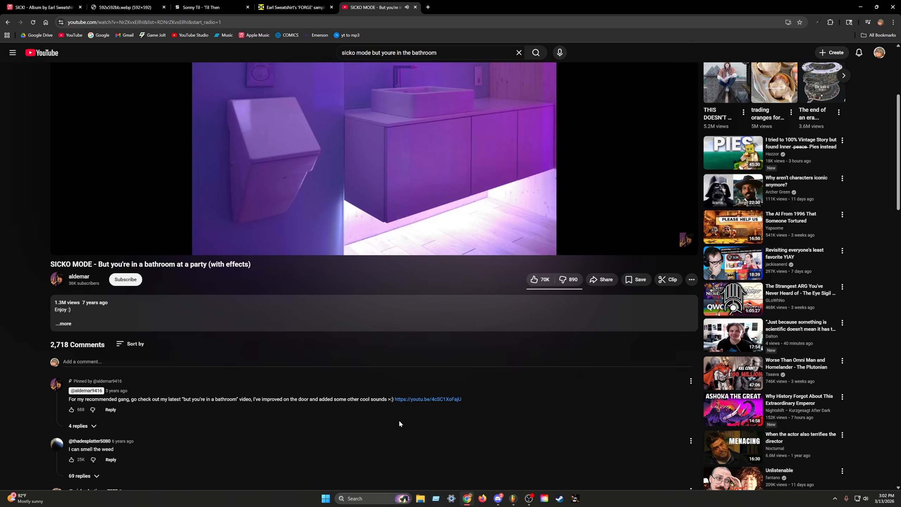
pyautogui.scroll(5, 399, 420)
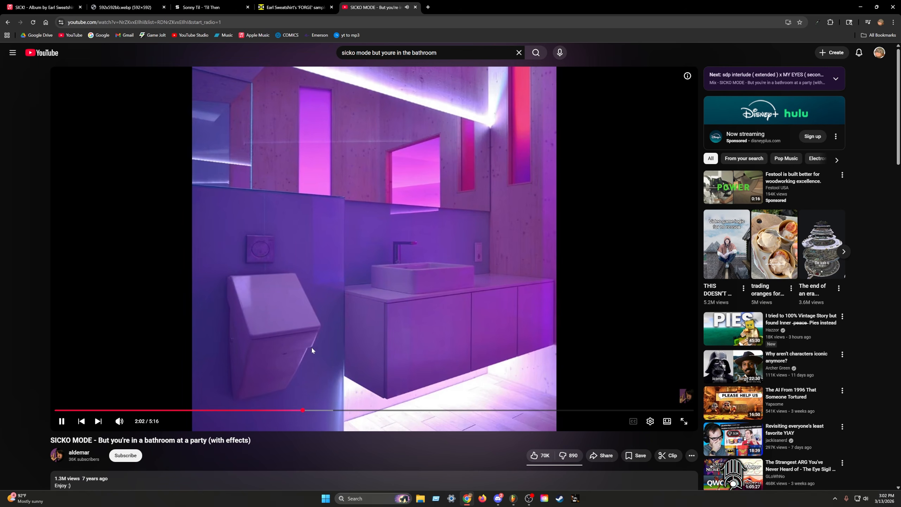
pyautogui.click(311, 346)
pyautogui.scroll(-2, 433, 385)
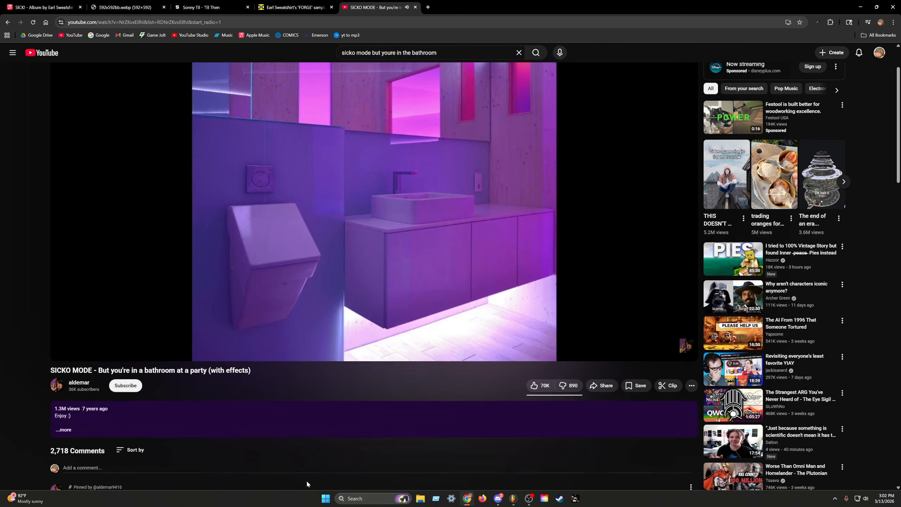
# Return to FL Studio and audition the soloed Track 5 clips from bar 17 with Track 3's EQ automation enabled.
pyautogui.click(513, 498)
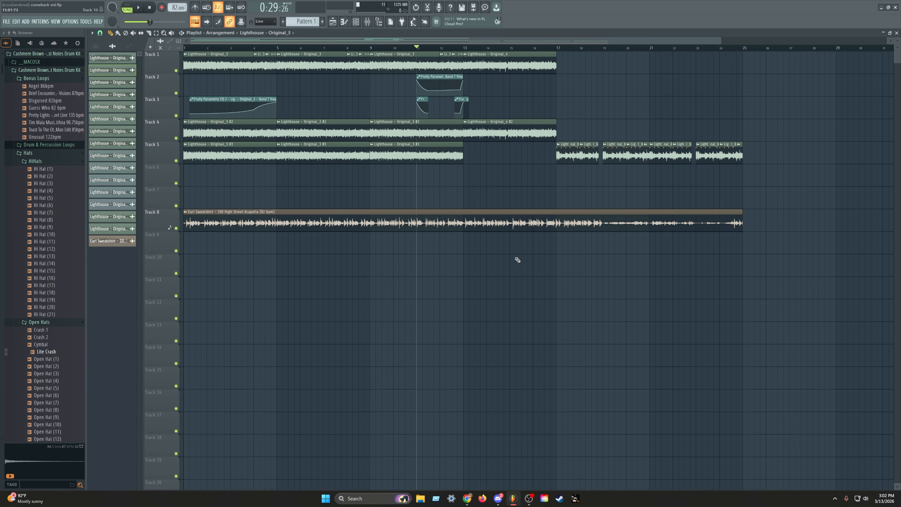
pyautogui.click(557, 47)
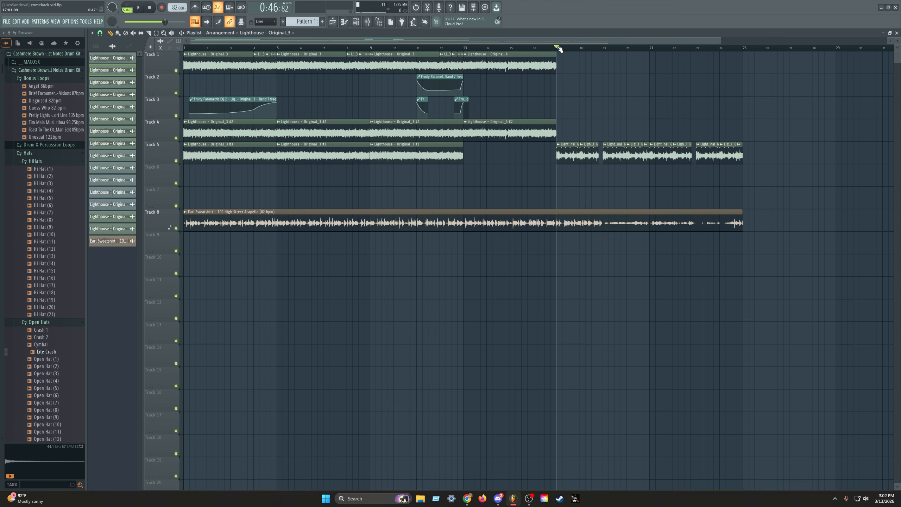
pyautogui.doubleClick(335, 62)
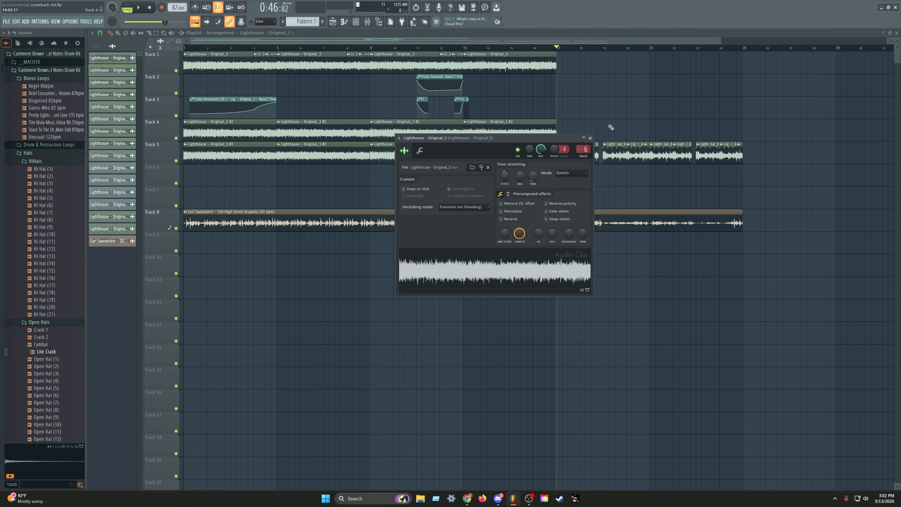
pyautogui.click(590, 138)
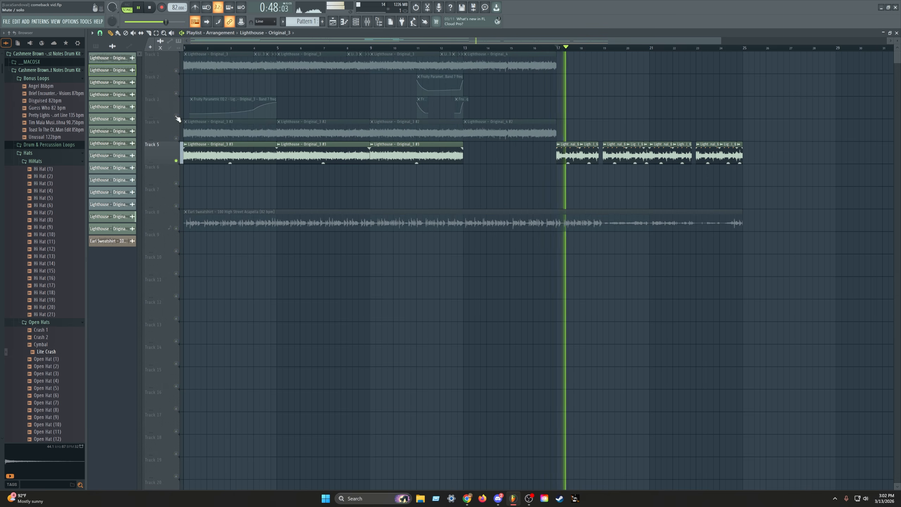
pyautogui.click(176, 116)
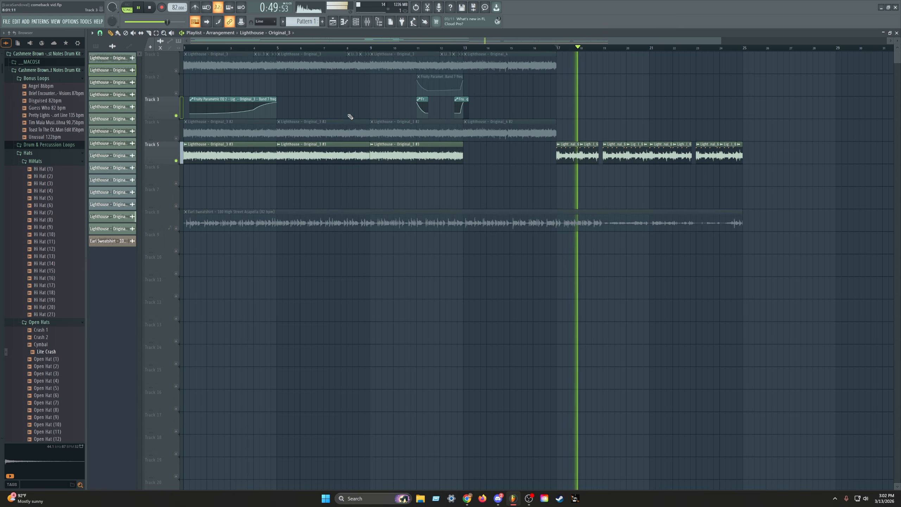
pyautogui.click(150, 11)
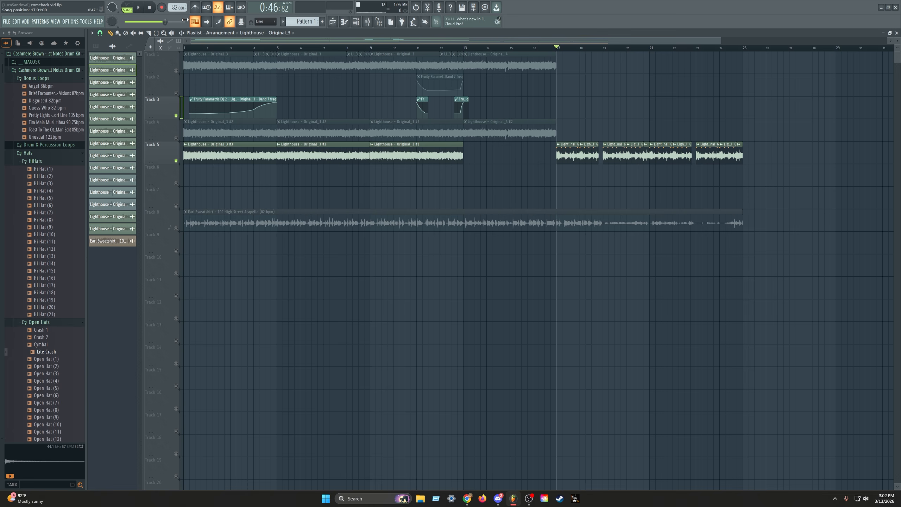
# Glance at the channel rack, replay the Track 5 chops from bar 17, and unsolo Track 5.
pyautogui.press('F6')
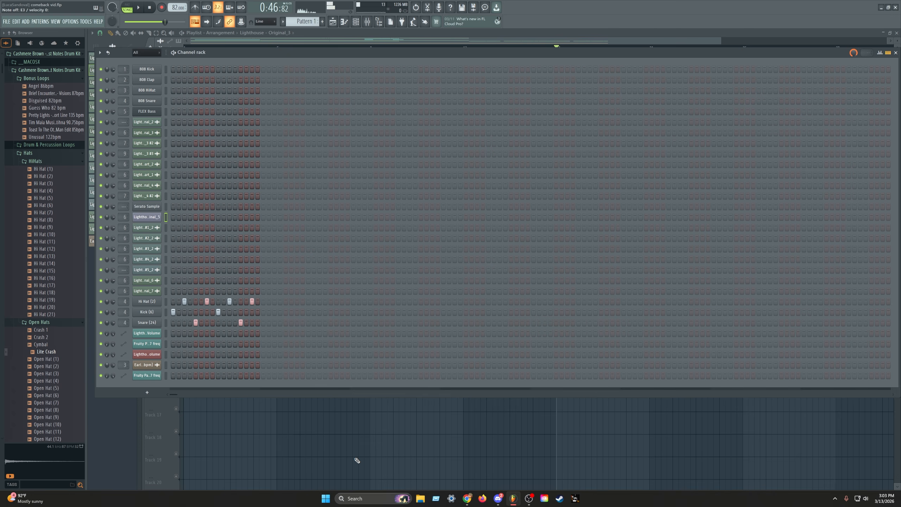
pyautogui.press('F6')
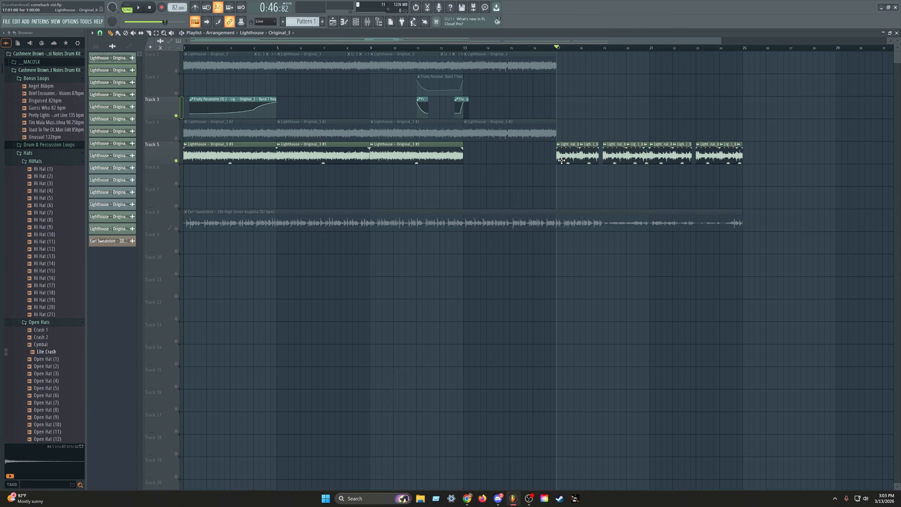
pyautogui.press('space')
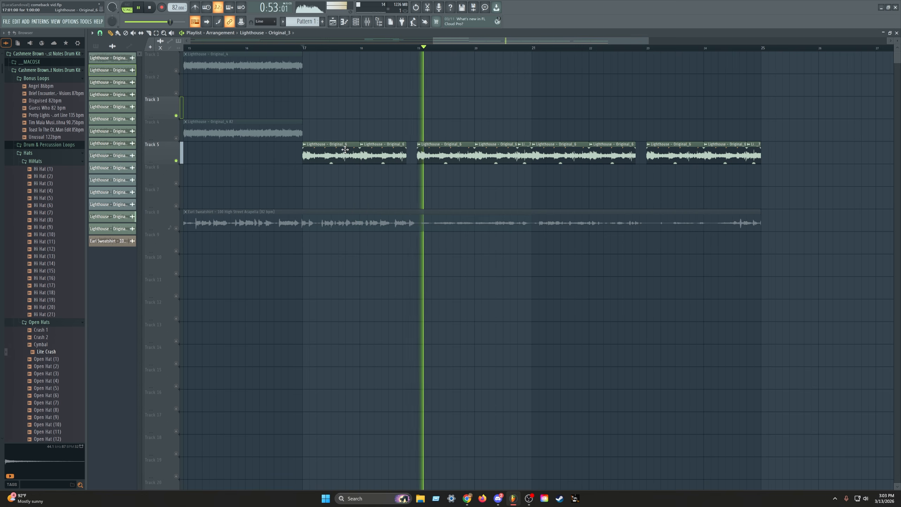
pyautogui.press('space')
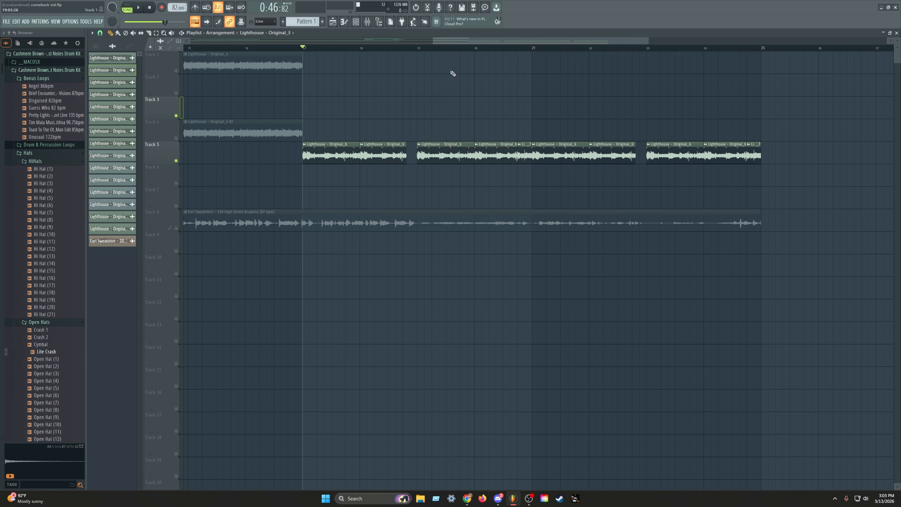
pyautogui.moveTo(434, 39); pyautogui.dragTo(190, 40)
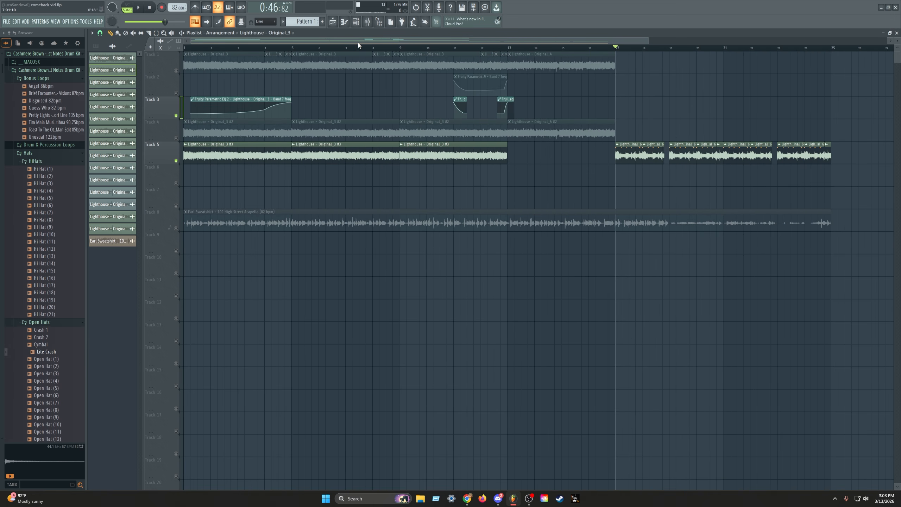
pyautogui.rightClick(177, 160)
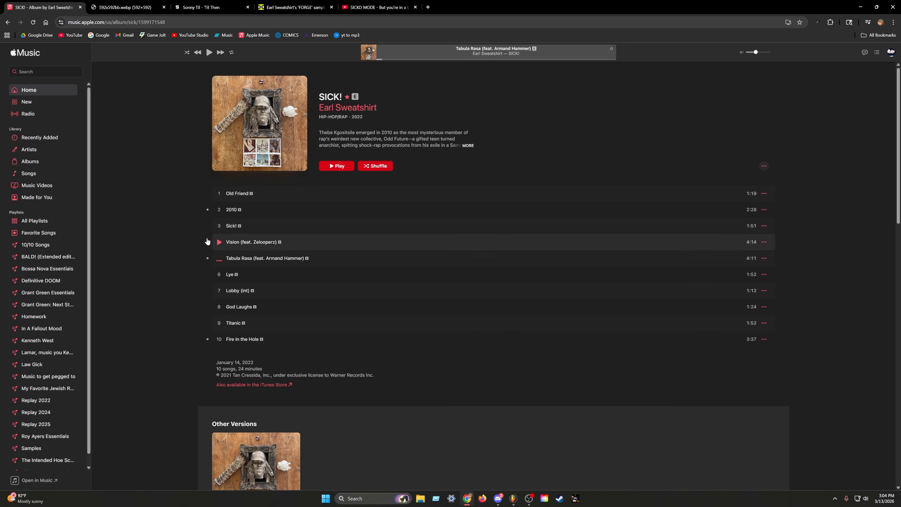
# In Apple Music in Chrome, go to Earl Sweatshirt's Live Laugh Love album and play several sections of the track Live.
pyautogui.hotkey('alt', 'Left')
pyautogui.hotkey('alt', 'Right')
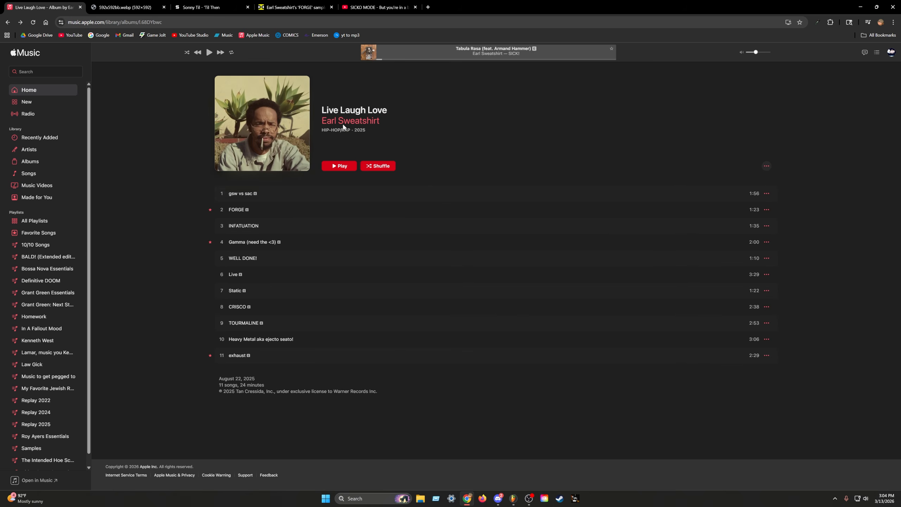
pyautogui.click(222, 274)
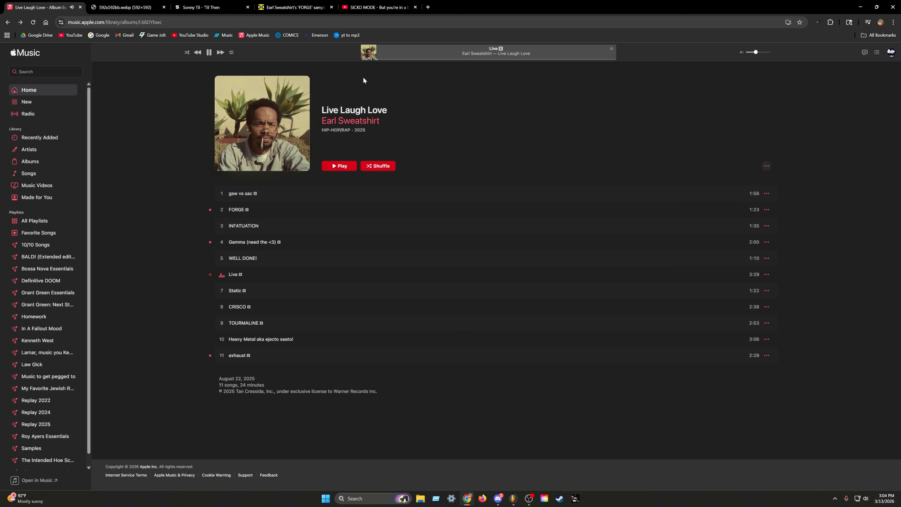
pyautogui.click(413, 60)
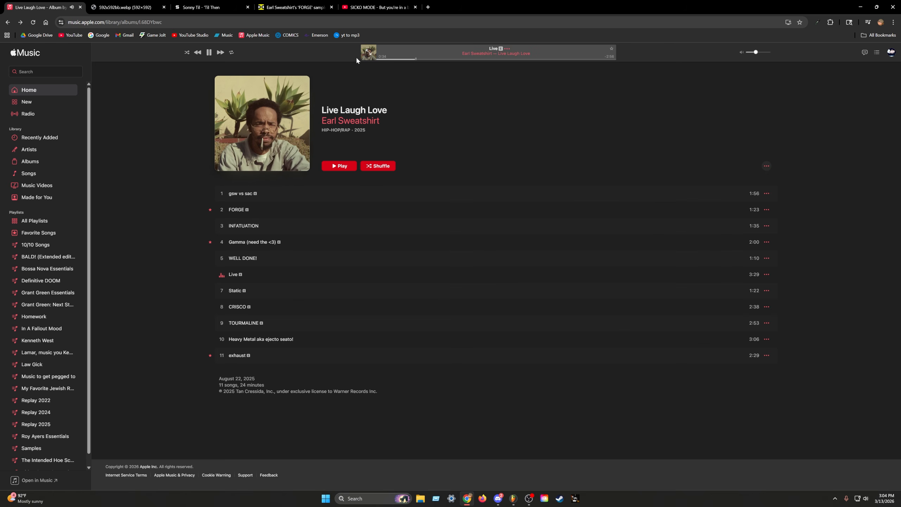
pyautogui.click(449, 60)
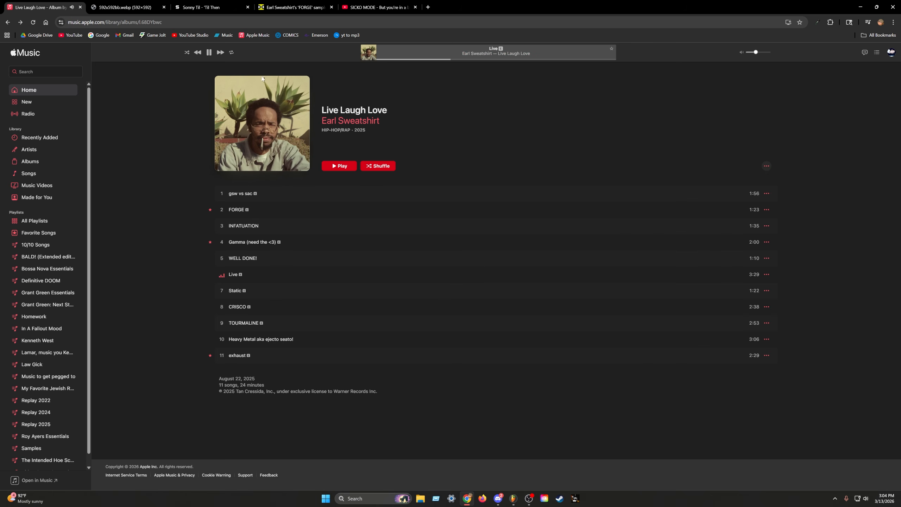
pyautogui.click(210, 53)
pyautogui.click(524, 59)
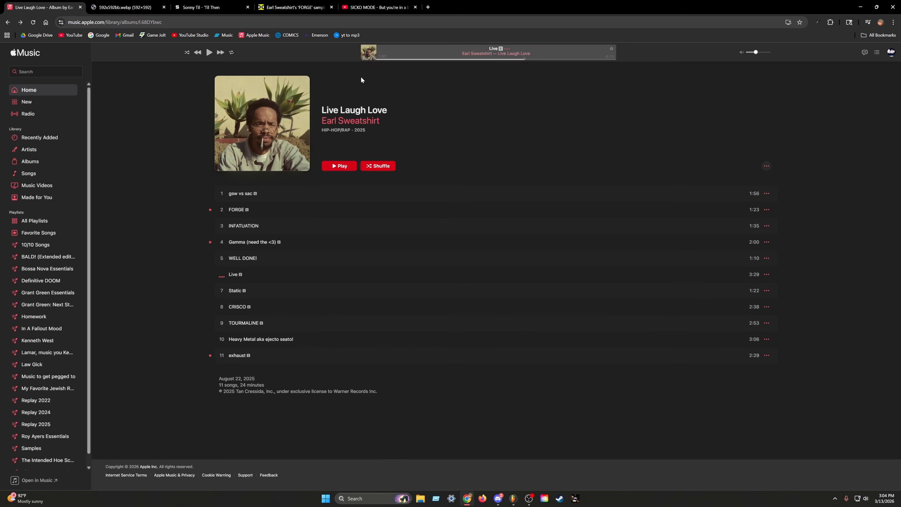
pyautogui.click(209, 54)
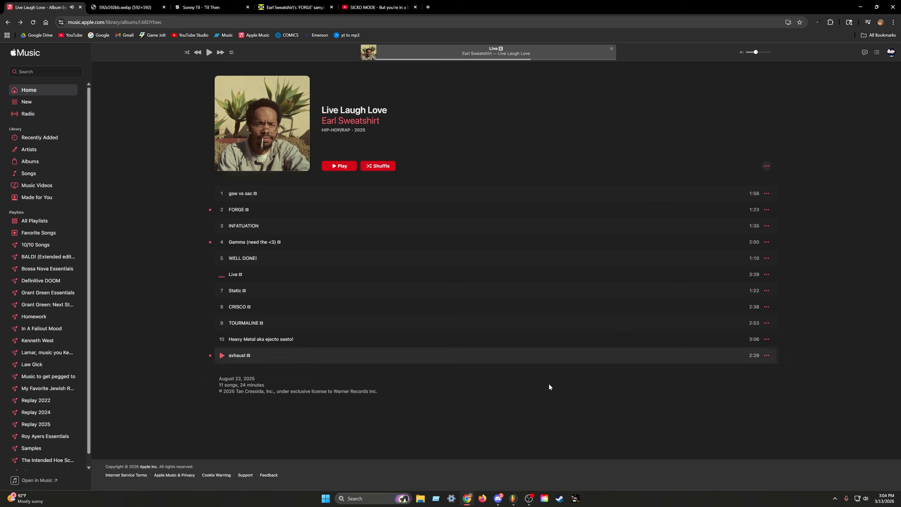
# Go back to FL Studio, open a new Chrome window with another browser profile, and return to the FL Studio playlist.
pyautogui.click(515, 499)
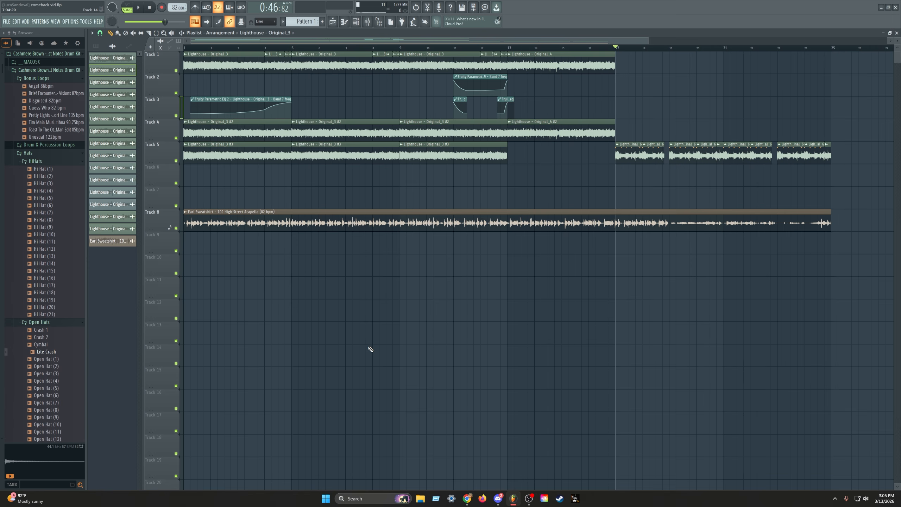
pyautogui.rightClick(467, 499)
pyautogui.click(434, 459)
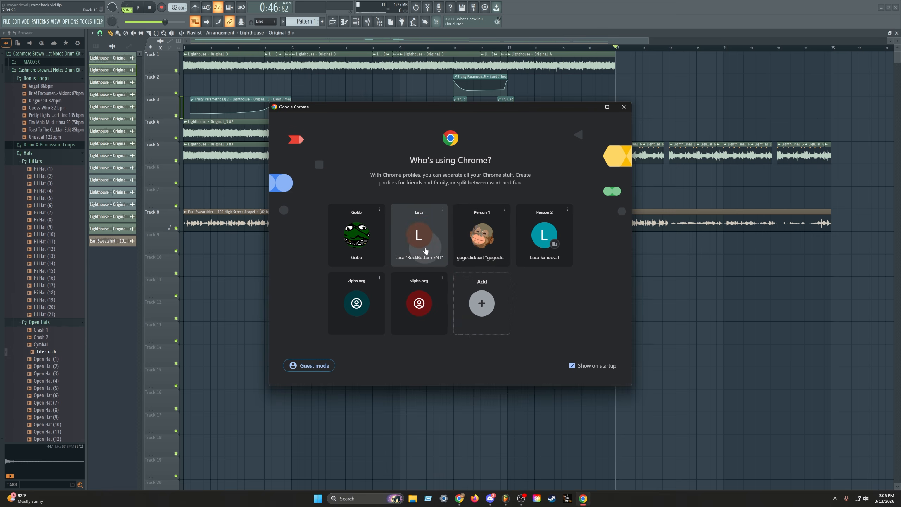
pyautogui.click(424, 248)
pyautogui.click(72, 35)
pyautogui.click(506, 498)
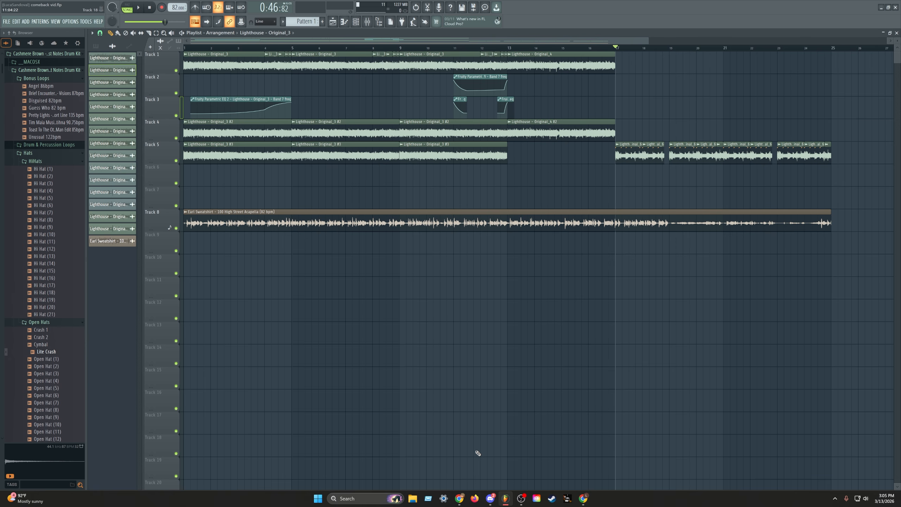
# Switch to Apple Music in Chrome, open the POMPEII // UTILITY album from Earl Sweatshirt's artist page, and look through both discs' track lists.
pyautogui.click(459, 498)
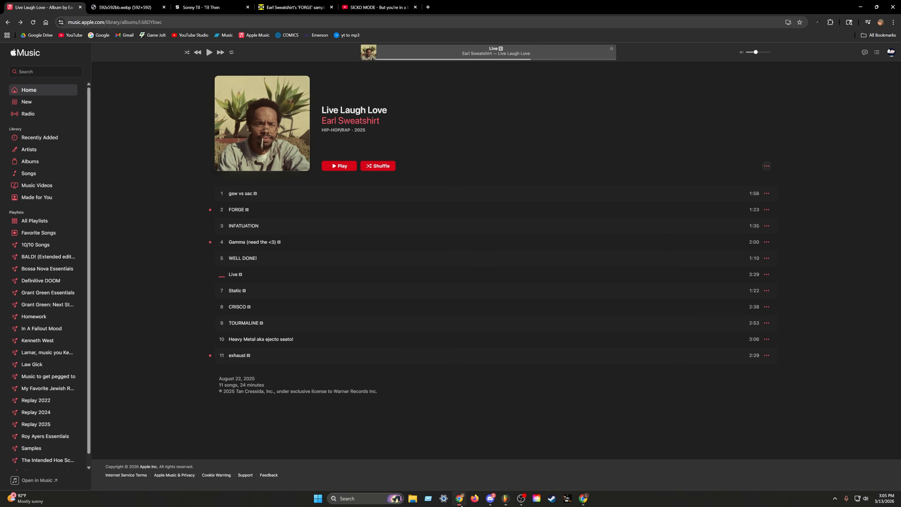
pyautogui.click(360, 123)
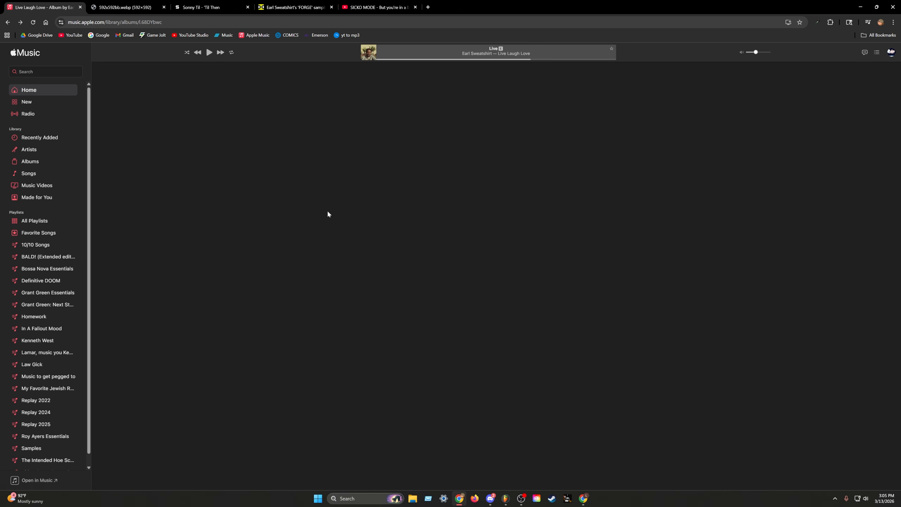
pyautogui.click(226, 330)
pyautogui.scroll(-10, 246, 276)
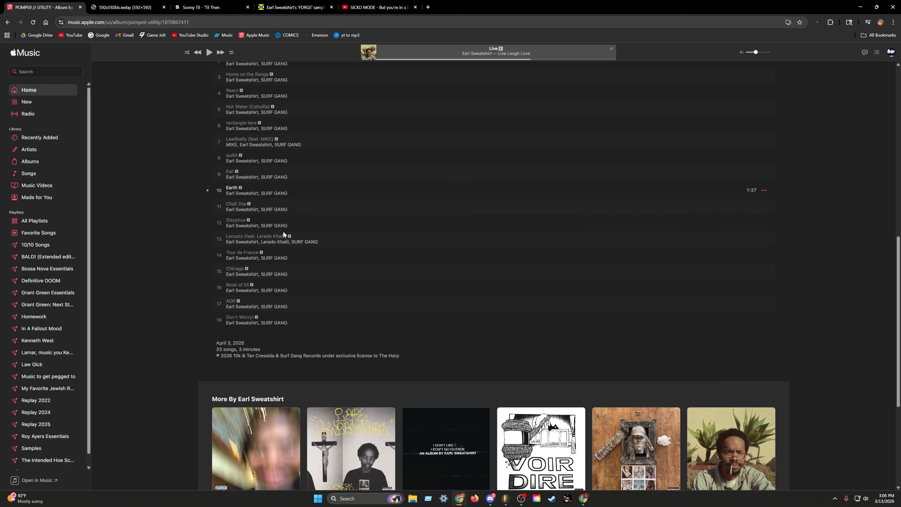
pyautogui.scroll(6, 287, 321)
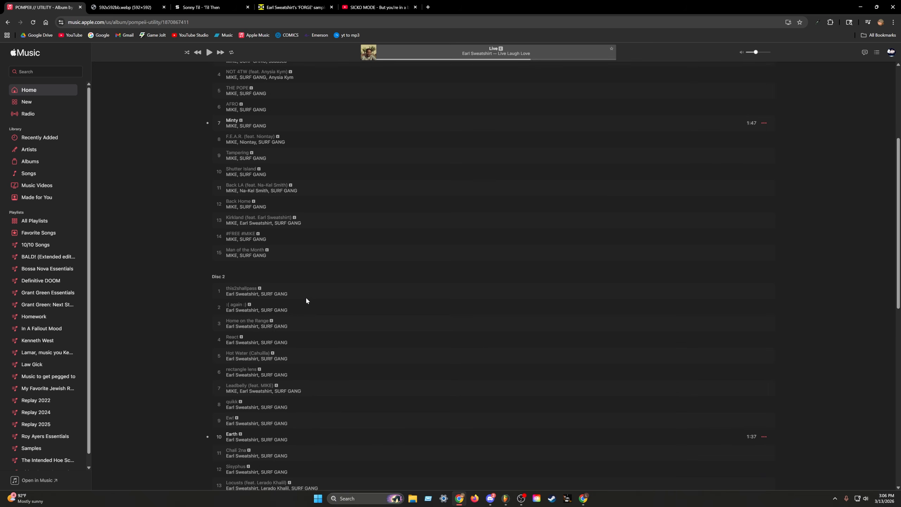
pyautogui.scroll(5, 333, 292)
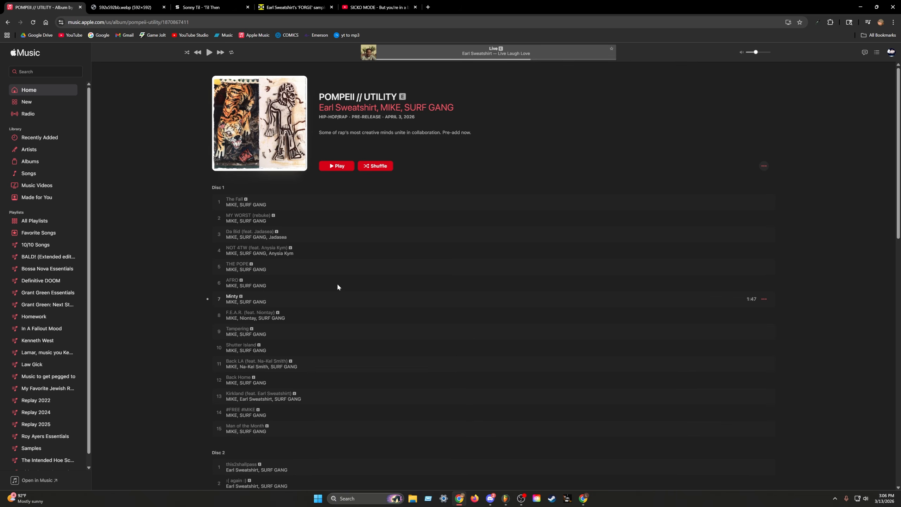
# Switch to the YouTube Studio window, open the channel's community comments, apply a filter covering all response statuses, and read through the comments.
pyautogui.click(584, 499)
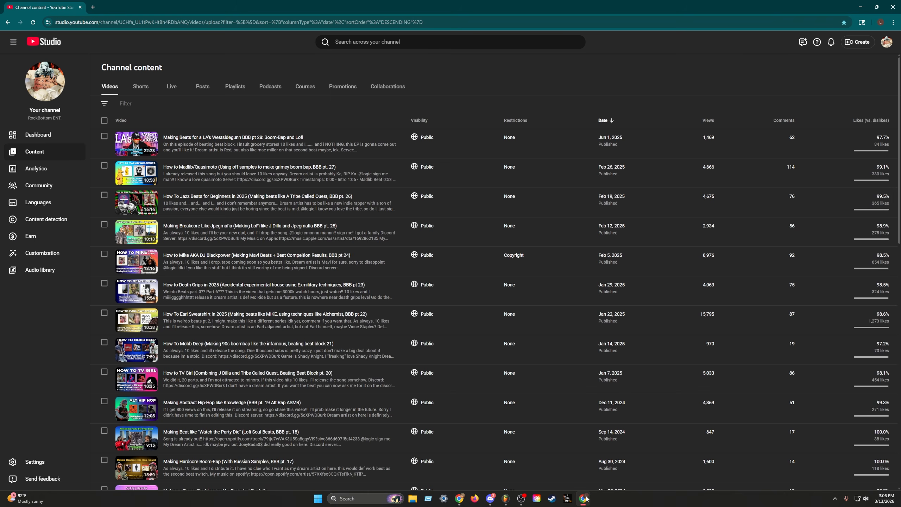
pyautogui.click(53, 185)
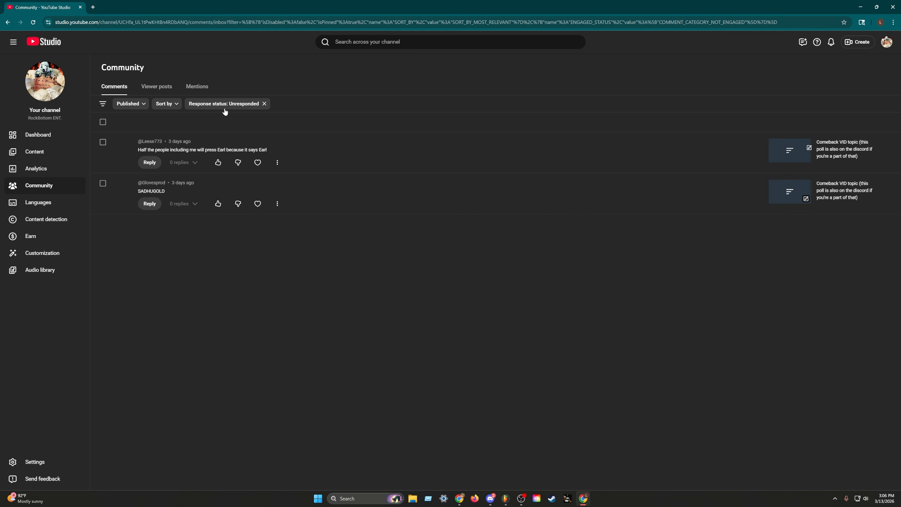
pyautogui.click(199, 107)
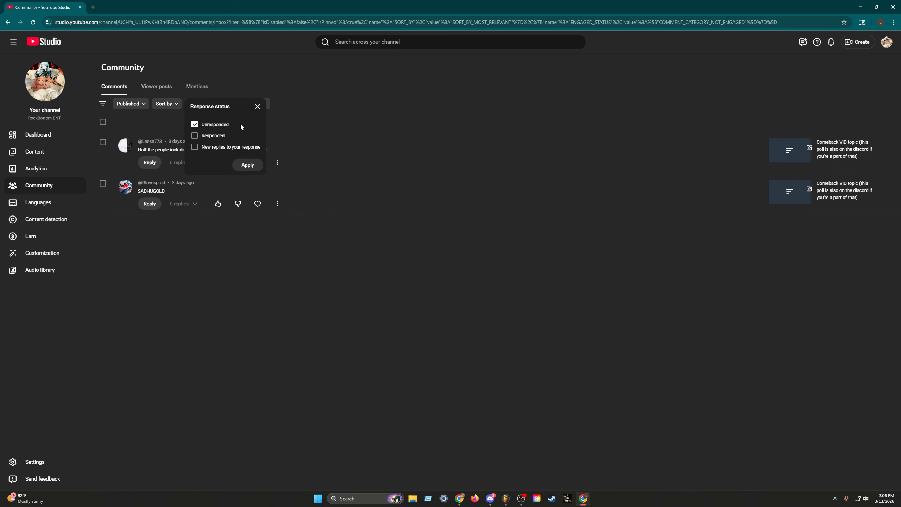
pyautogui.click(212, 125)
pyautogui.click(244, 164)
pyautogui.scroll(-10, 300, 277)
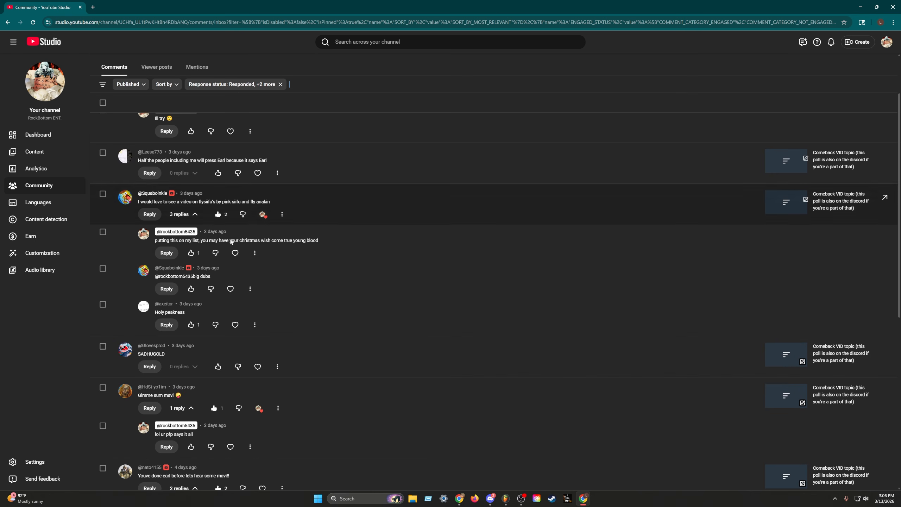
pyautogui.scroll(-5, 320, 273)
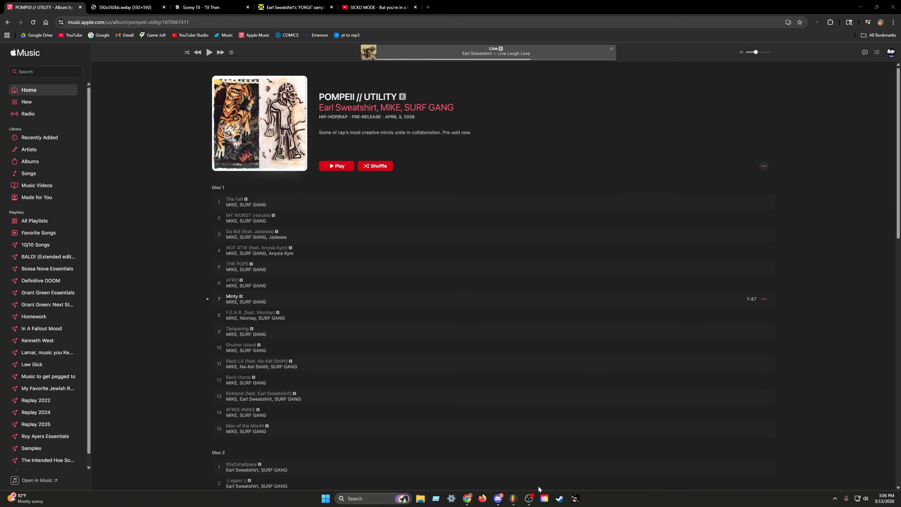
# Return to the FL Studio playlist and bring up OBS Studio with its recording controls.
pyautogui.click(513, 498)
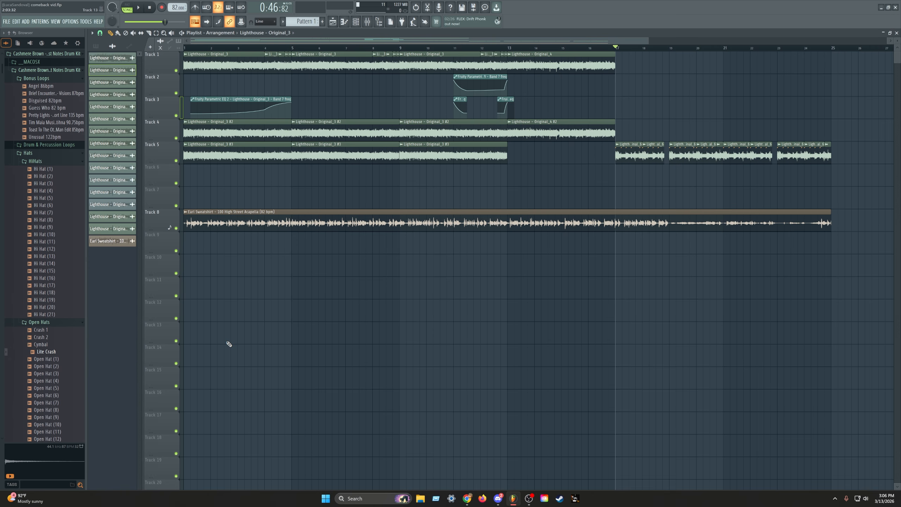
pyautogui.click(528, 498)
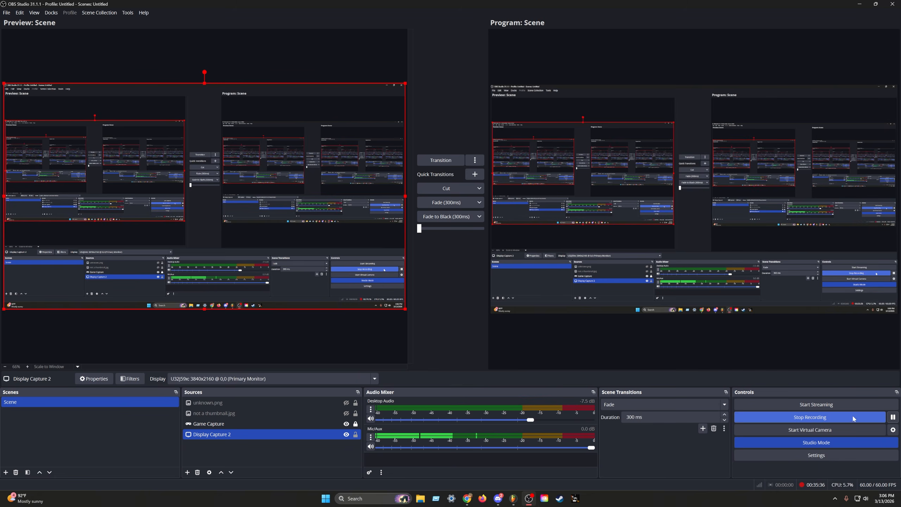